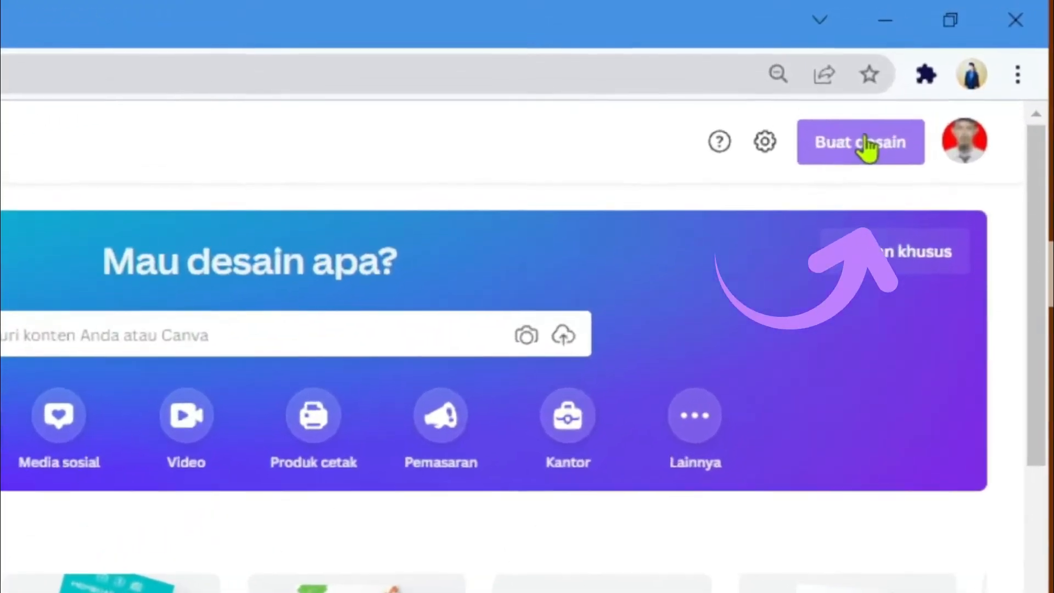
Step: Create a blank Presentasi Pendidikan design and fill the page background with yellow
{"action": "left_click", "coordinate": [880, 125]}
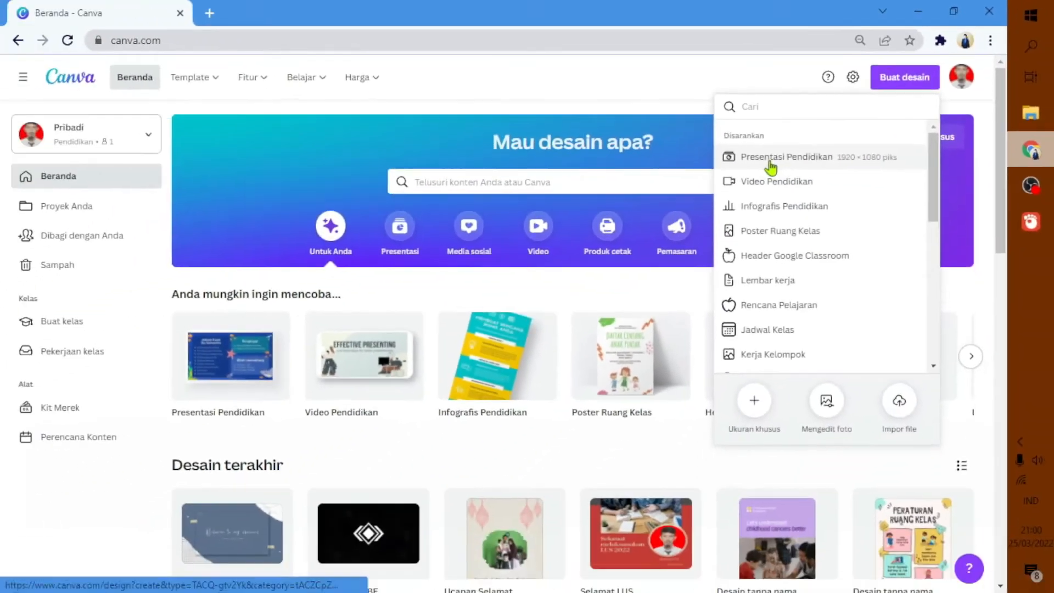
{"action": "left_click", "coordinate": [580, 325]}
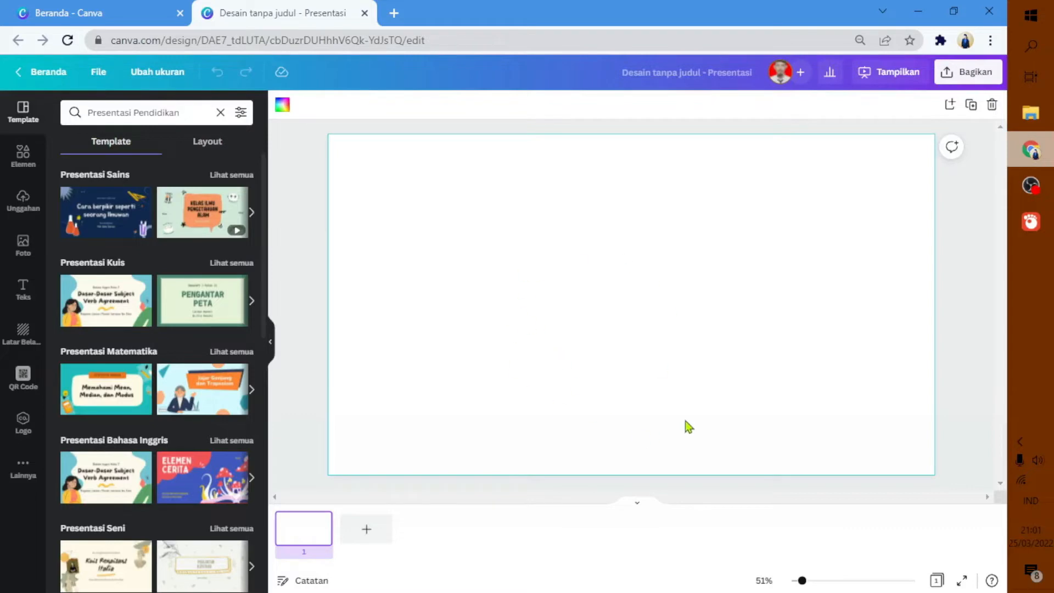
{"action": "left_click", "coordinate": [282, 107]}
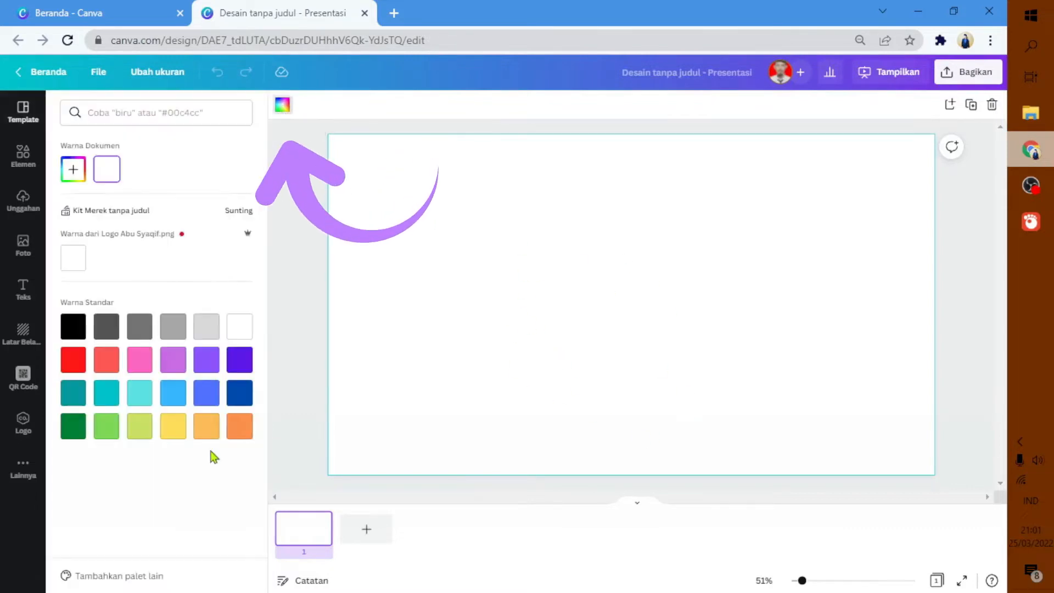
{"action": "left_click", "coordinate": [175, 430]}
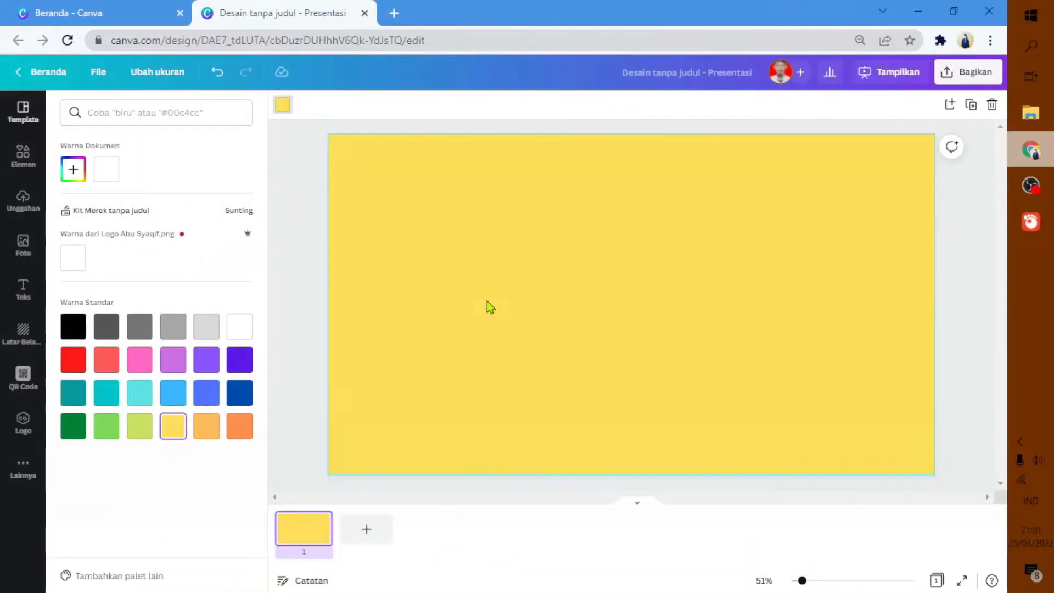
Step: Add a white rectangle, shrunk and placed in the left part of the page, and a grey circle at the page centre
{"action": "key", "text": "r"}
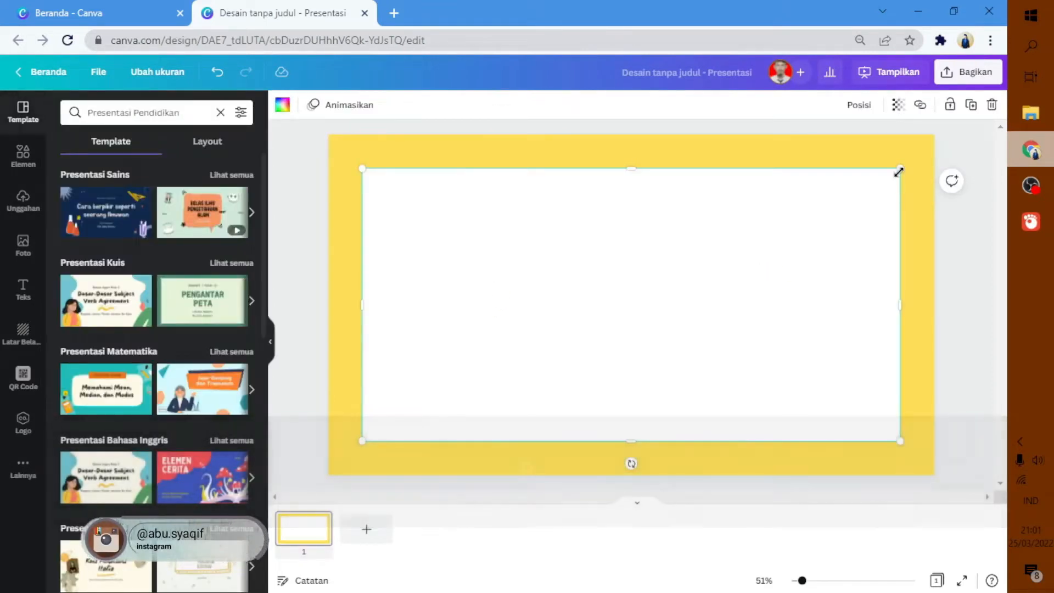
{"action": "left_click_drag", "start_coordinate": [898, 171], "coordinate": [680, 275]}
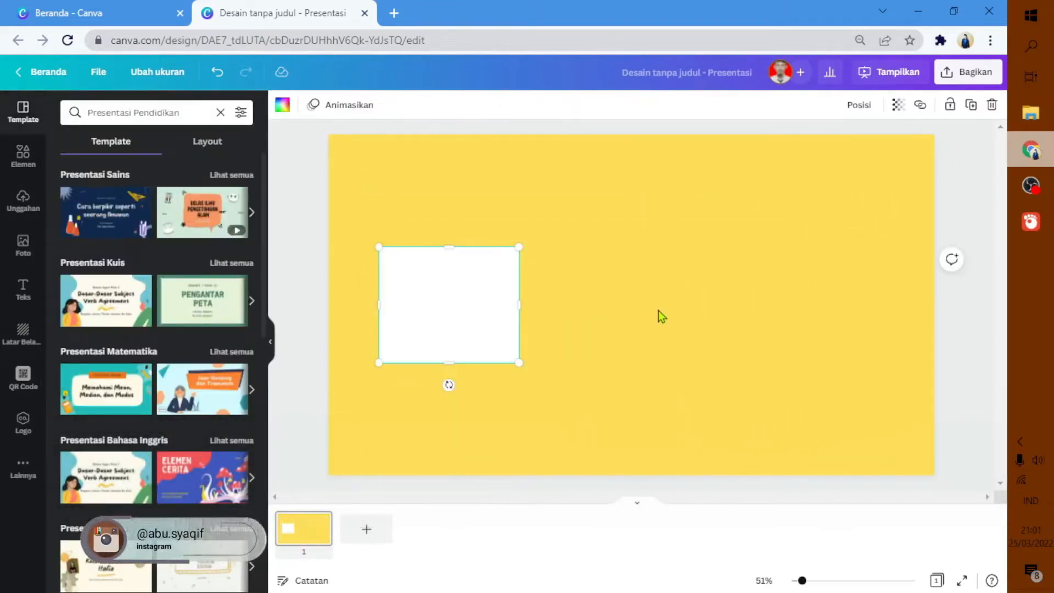
{"action": "key", "text": "c"}
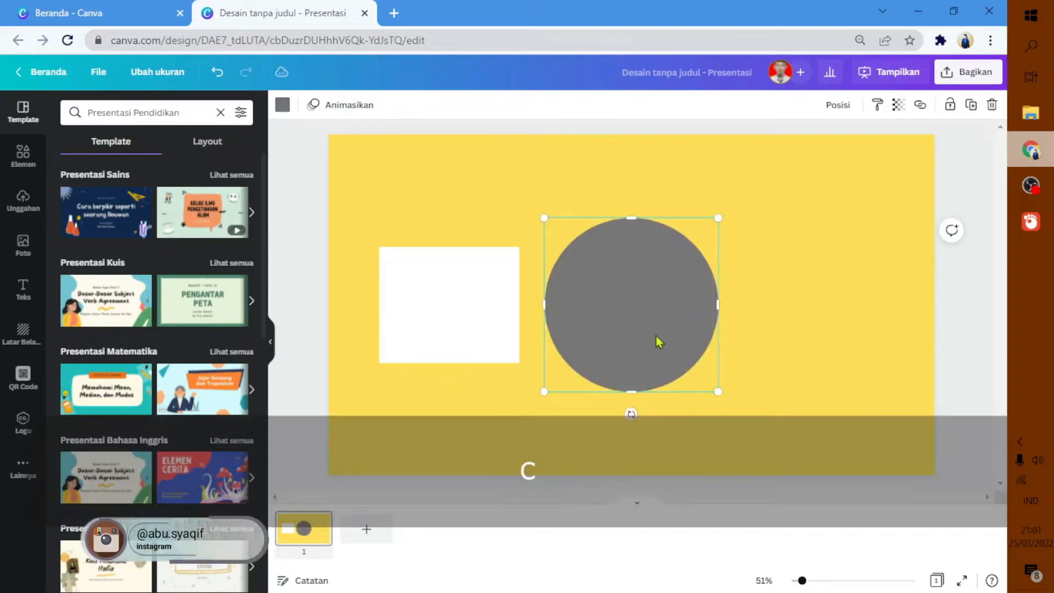
Step: Duplicate the white rectangle and place the copy level with it on the other side of the circle
{"action": "left_click", "coordinate": [435, 322]}
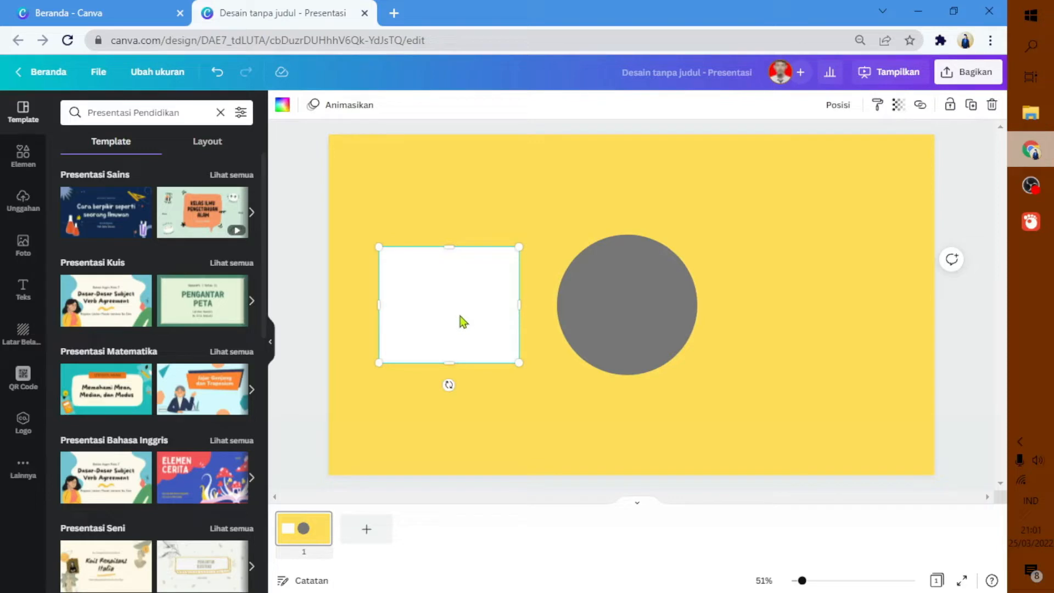
{"action": "key", "text": "alt"}
{"action": "left_click_drag", "start_coordinate": [456, 299], "coordinate": [835, 299]}
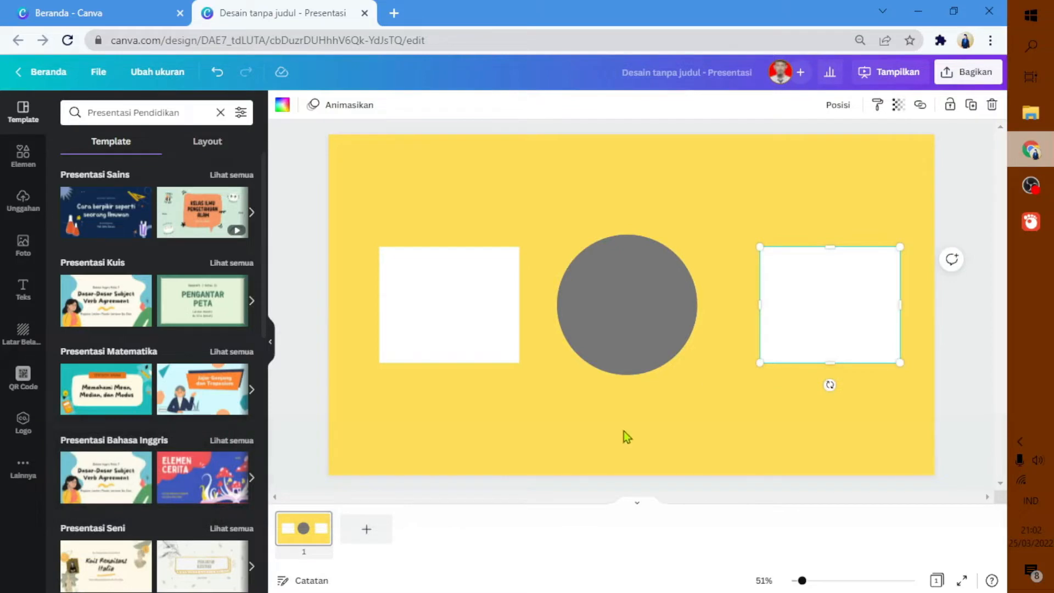
Step: Add the text "Tutorial Tips dan Trik Canva" centred below the circle
{"action": "key", "text": "t"}
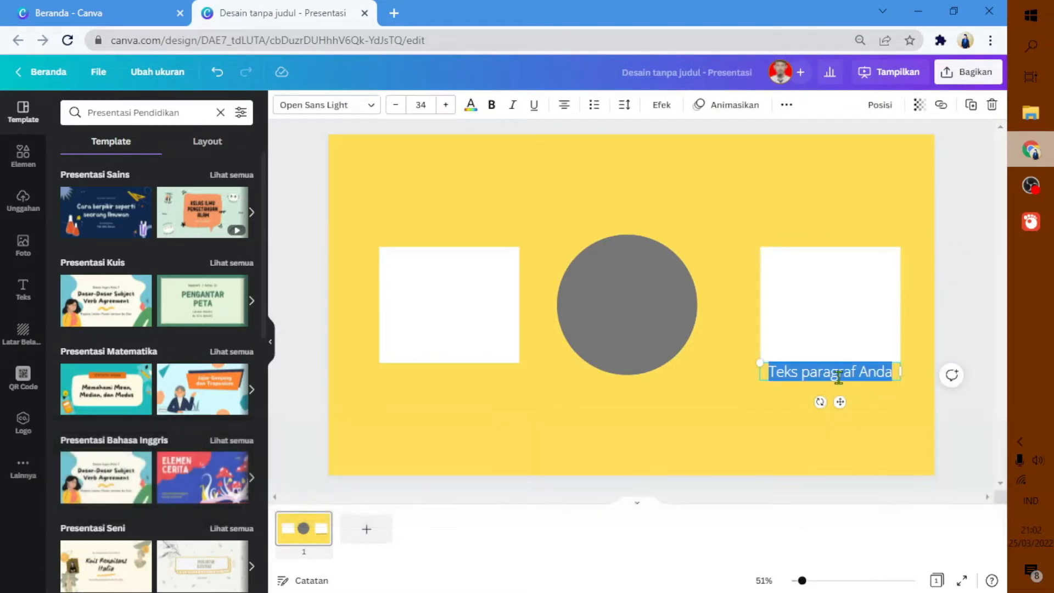
{"action": "left_click_drag", "start_coordinate": [839, 400], "coordinate": [636, 435]}
{"action": "key", "text": "BackSpace"}
{"action": "key", "text": "Caps_Lock"}
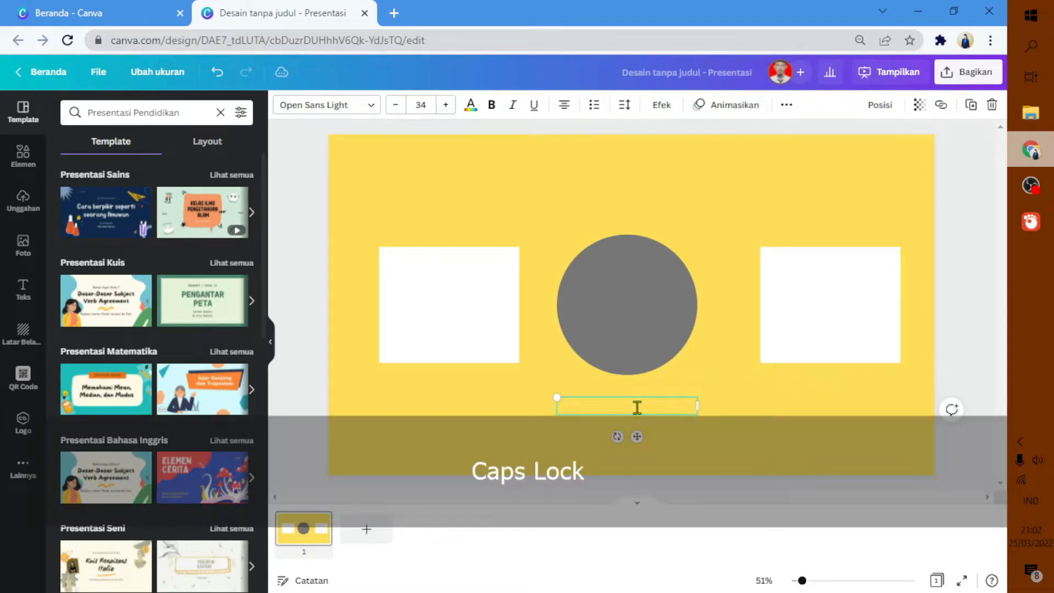
{"action": "type", "text": "Tutorial"}
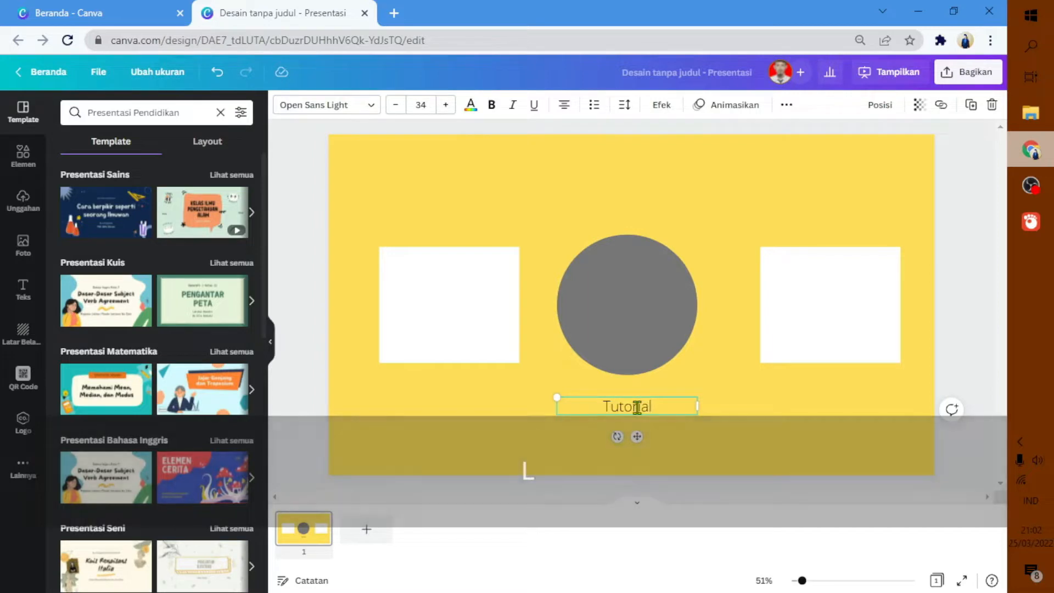
{"action": "type", "text": " Tips dan Trik Canva"}
{"action": "left_click", "coordinate": [756, 436]}
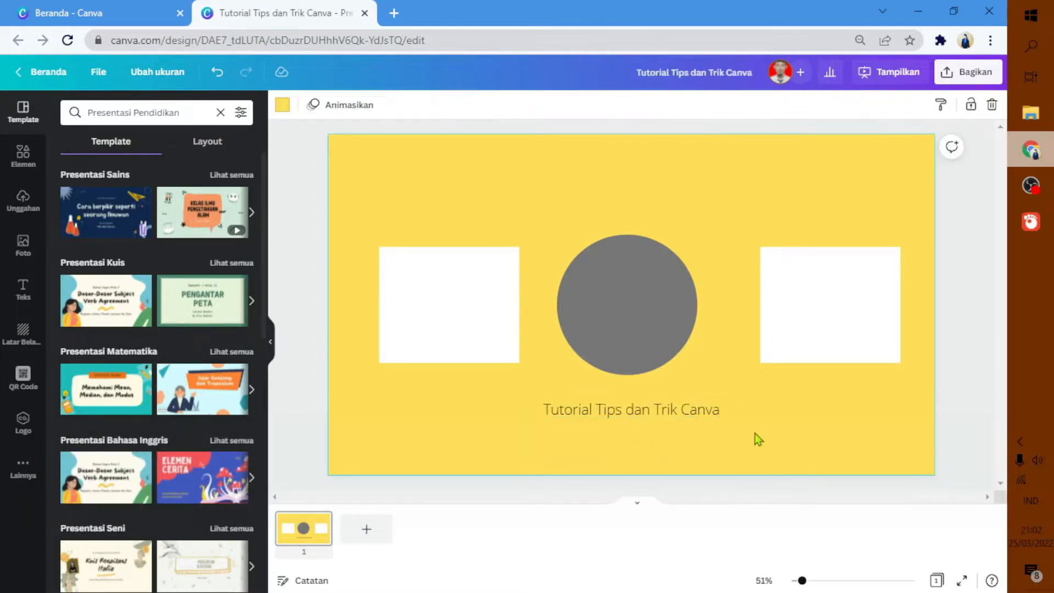
Step: Add a horizontal line and place it directly beneath the title text as an underline
{"action": "key", "text": "l"}
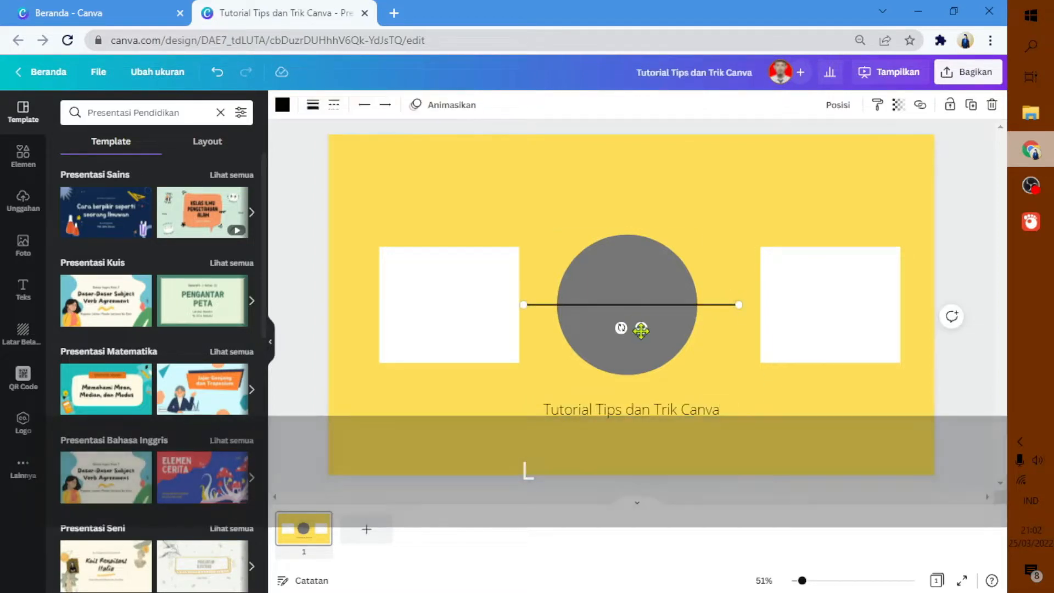
{"action": "left_click_drag", "start_coordinate": [640, 329], "coordinate": [640, 443]}
{"action": "left_click", "coordinate": [746, 402]}
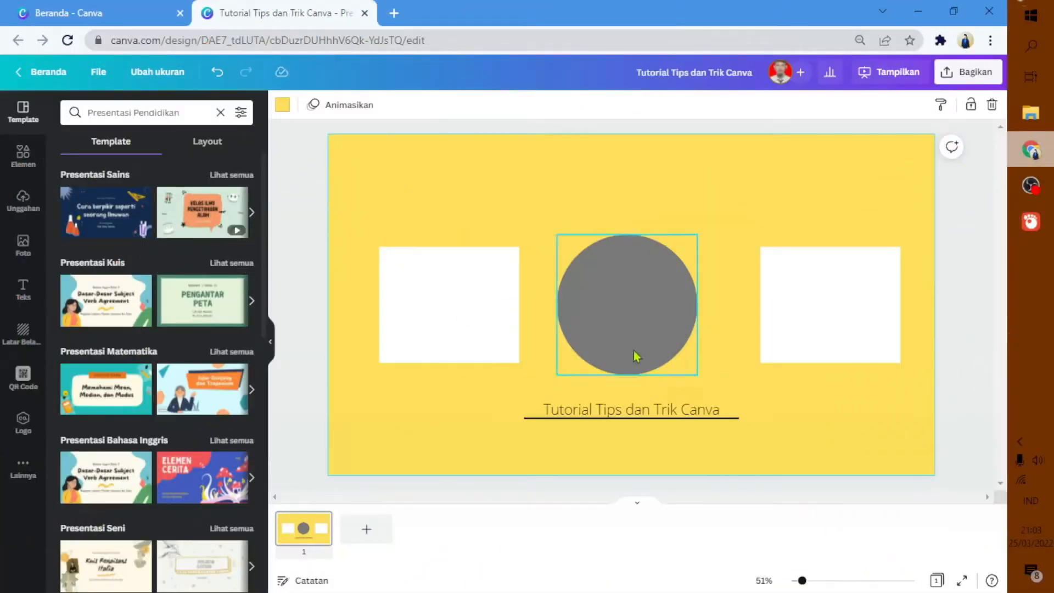
Step: Recolour the rectangle left of the circle medium grey and the one right of it light grey
{"action": "left_click", "coordinate": [472, 315]}
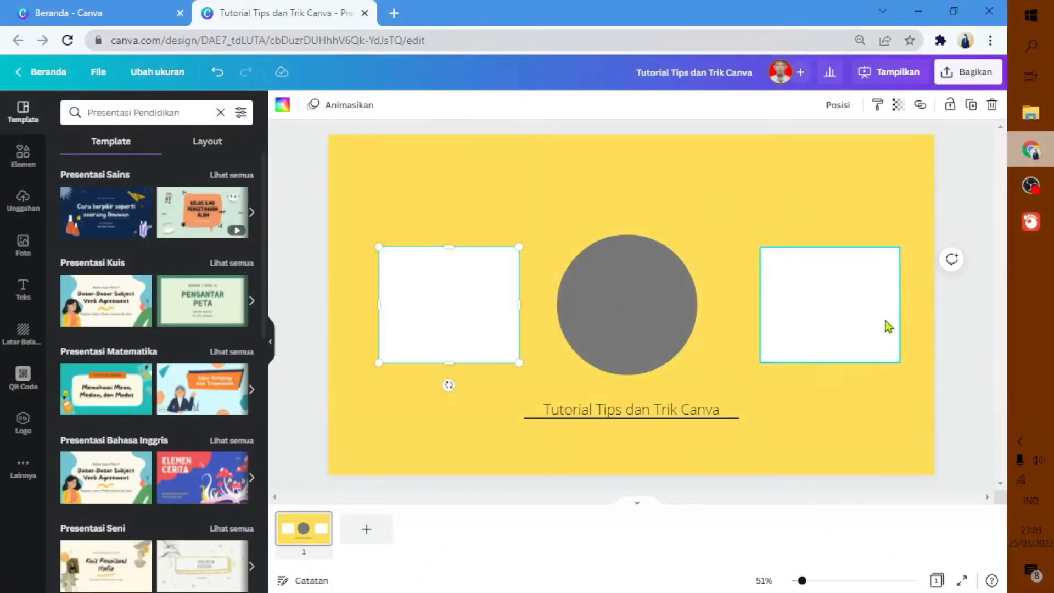
{"action": "left_click", "coordinate": [845, 313]}
{"action": "left_click", "coordinate": [416, 287]}
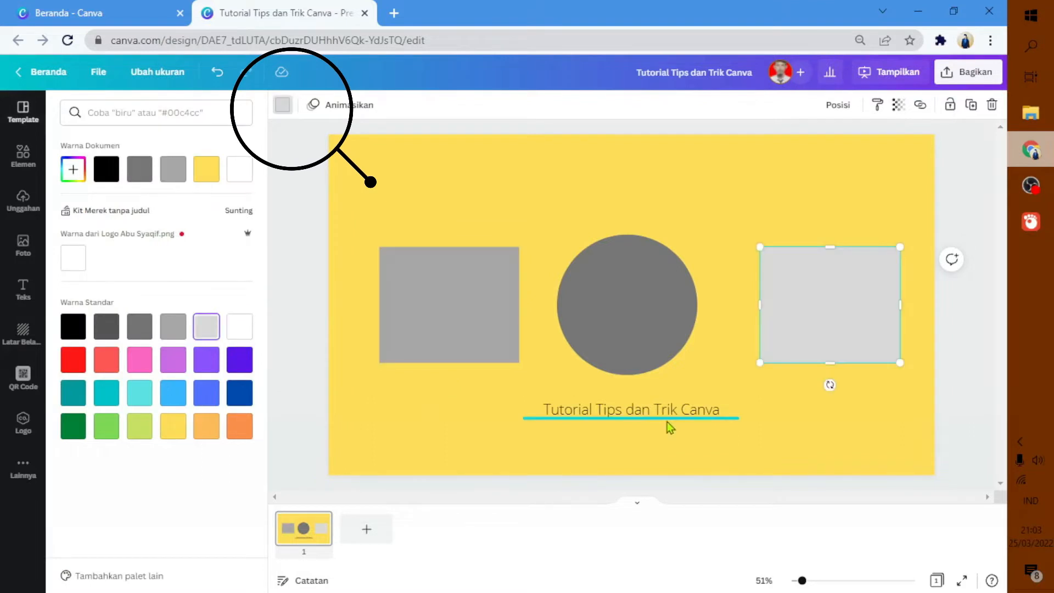
Step: Restyle the line under the title as a thicker dashed line with open circles at both ends
{"action": "left_click", "coordinate": [666, 420]}
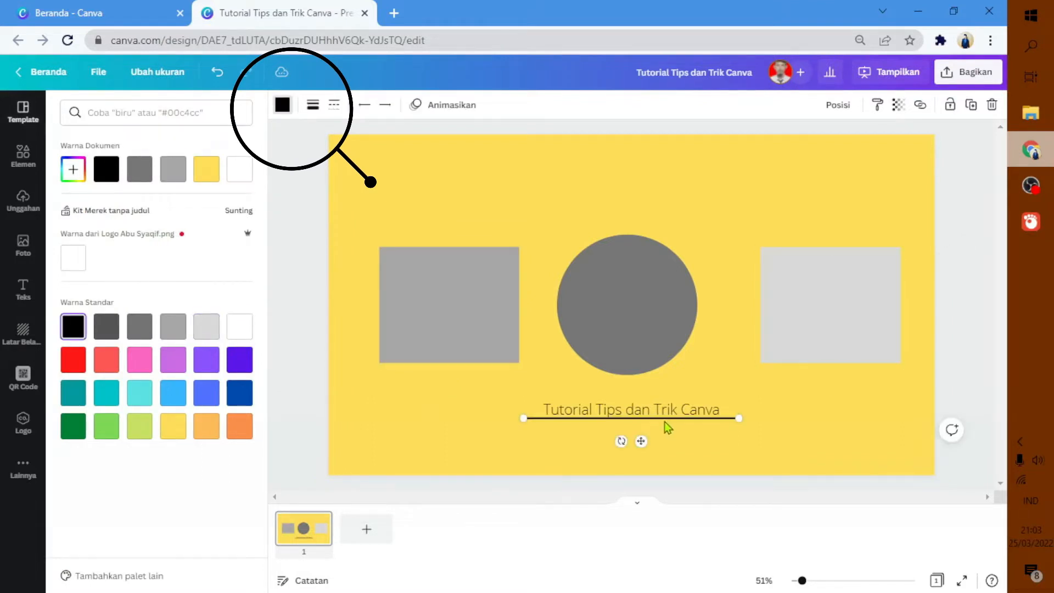
{"action": "left_click", "coordinate": [313, 105]}
{"action": "left_click_drag", "start_coordinate": [324, 159], "coordinate": [327, 156]}
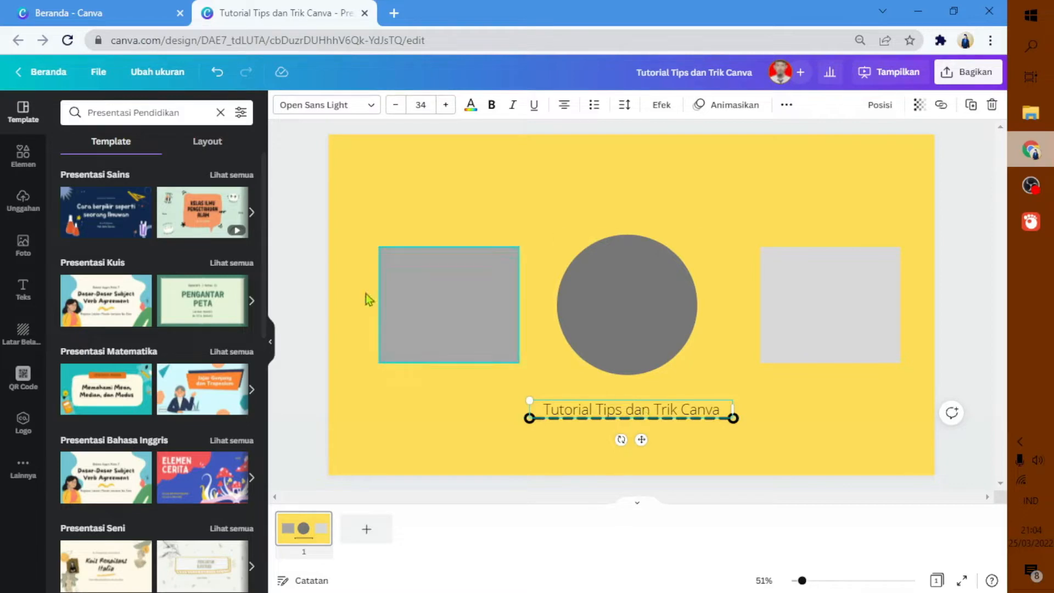
Step: Change the title text's font to Avatar and its colour to pink
{"action": "left_click", "coordinate": [365, 105]}
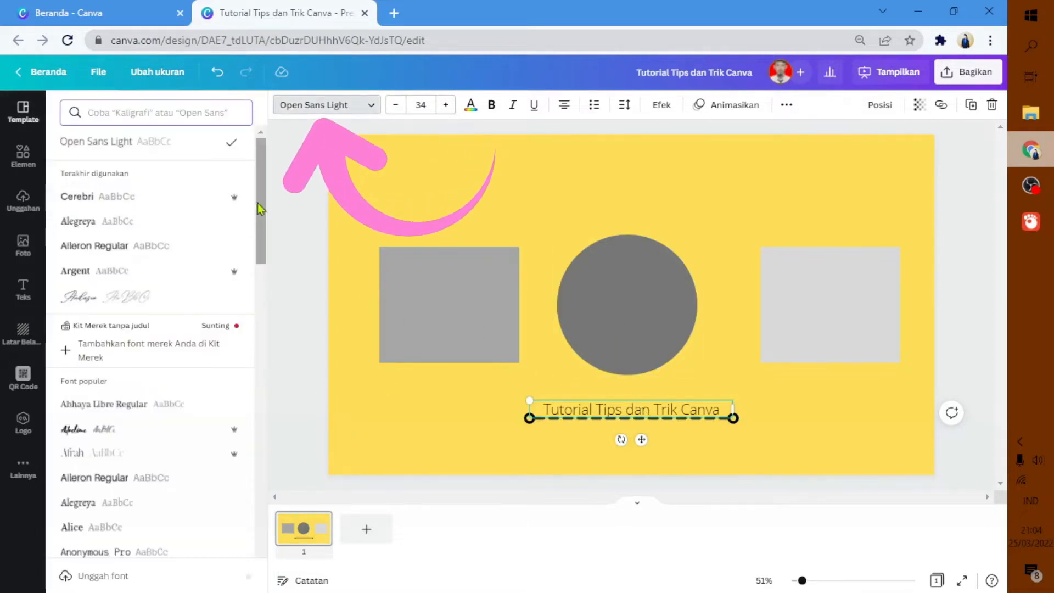
{"action": "left_click_drag", "start_coordinate": [260, 203], "coordinate": [265, 343]}
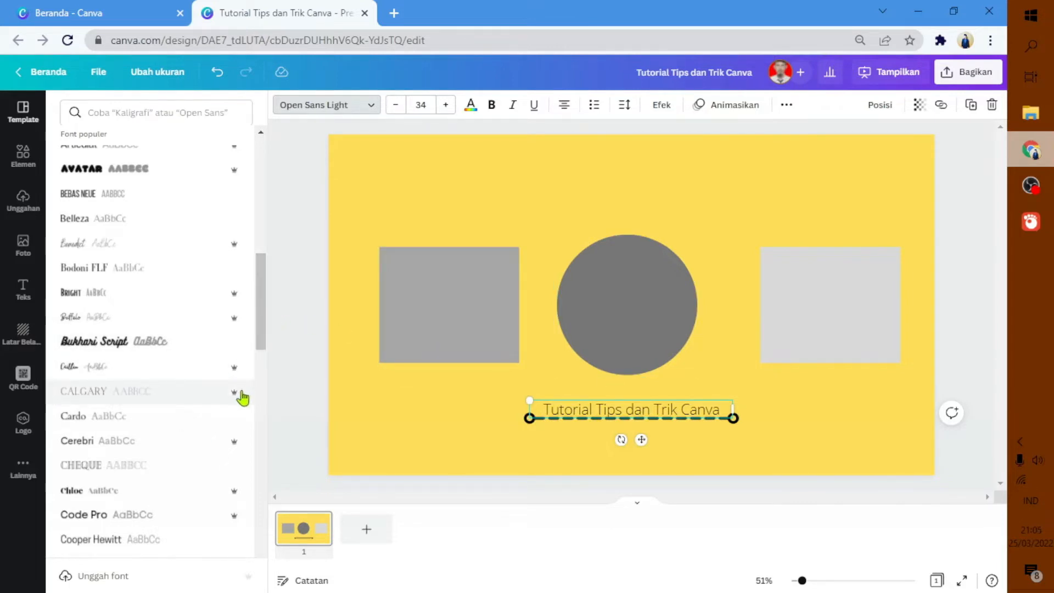
{"action": "mouse_move", "coordinate": [236, 396]}
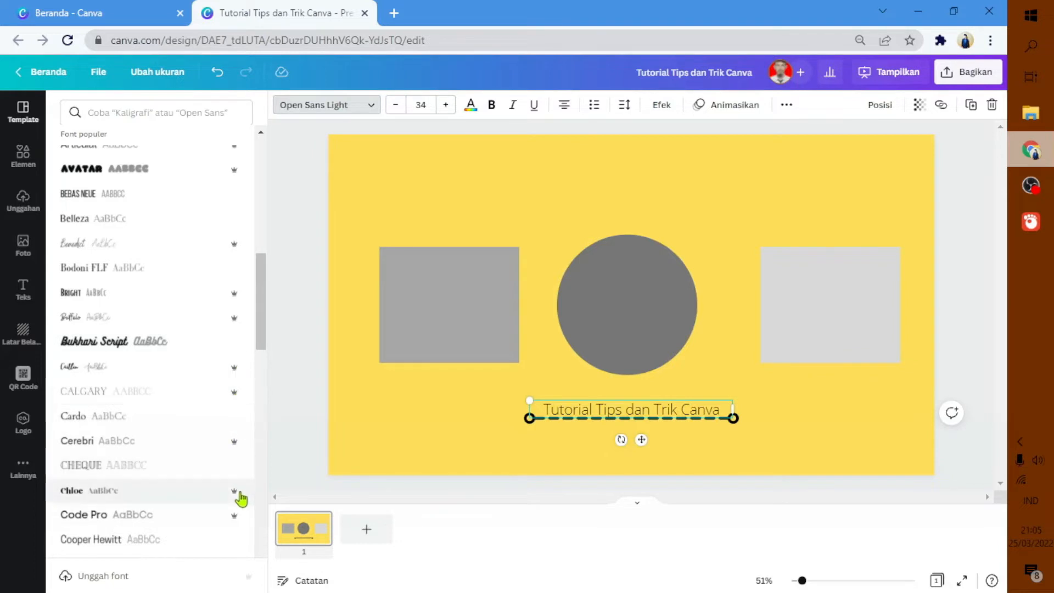
{"action": "scroll", "coordinate": [224, 352], "scroll_direction": "up", "scroll_amount": 1}
{"action": "left_click", "coordinate": [186, 246]}
{"action": "left_click", "coordinate": [467, 110]}
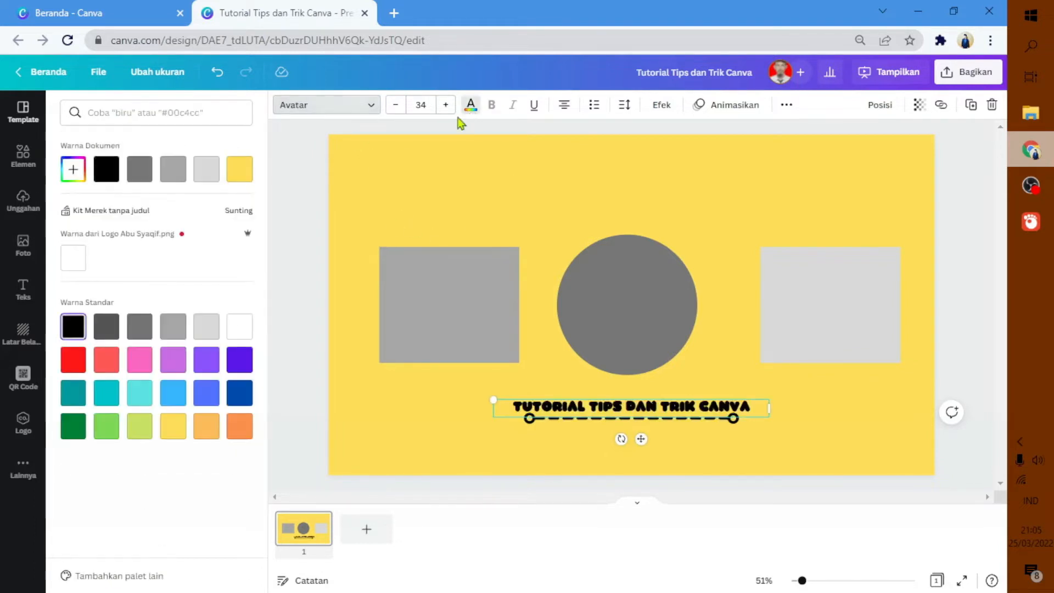
{"action": "left_click", "coordinate": [137, 365]}
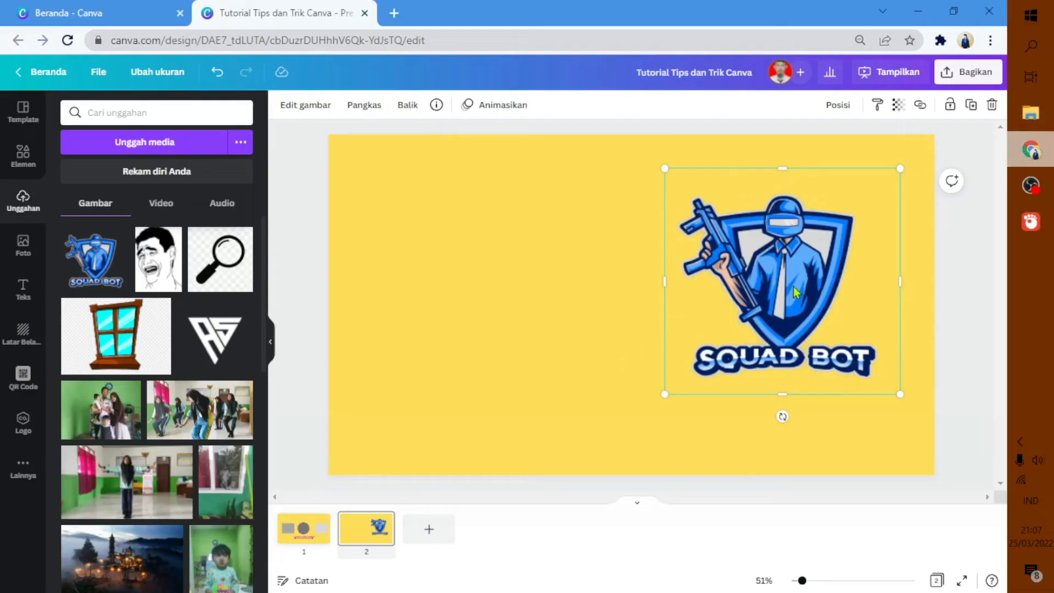
Step: Delete the SQUAD BOT logo from page 2 and insert SQUAD BOT.png from the Pictures folder in the page's upper right area
{"action": "key", "text": "Delete"}
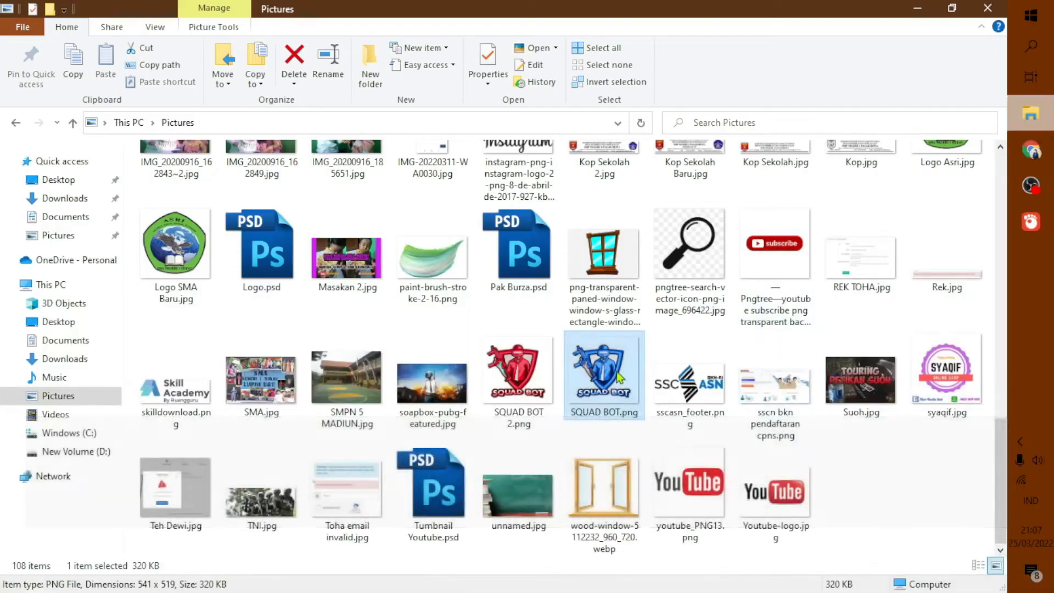
{"action": "left_click_drag", "start_coordinate": [604, 374], "coordinate": [806, 386]}
{"action": "left_click_drag", "start_coordinate": [594, 359], "coordinate": [792, 295]}
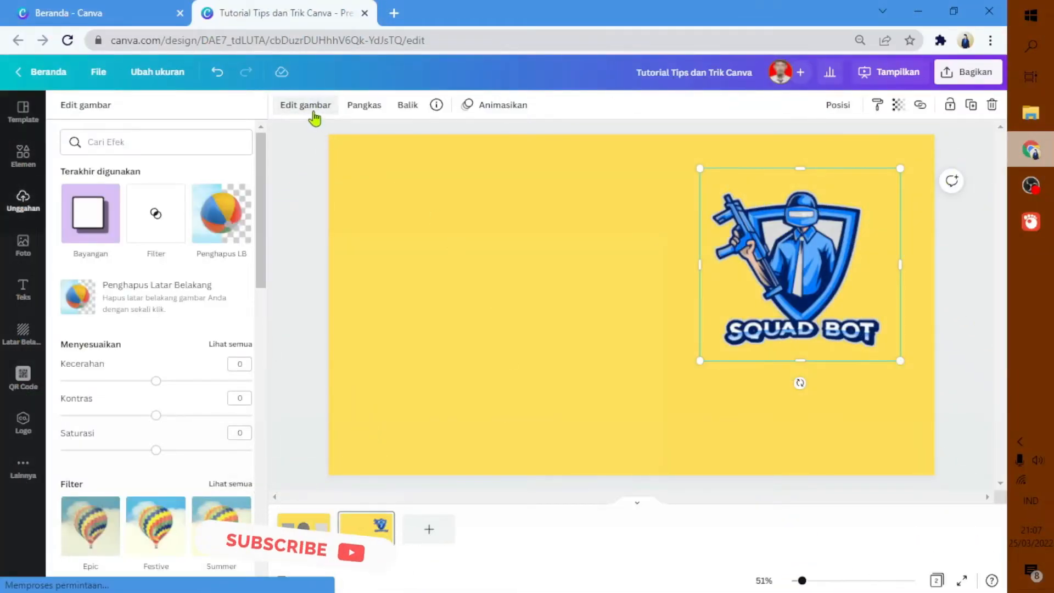
Step: Apply a Sudut shadow to the SQUAD BOT logo with Sudut -4, Transparansi 69 and Buram 6
{"action": "left_click", "coordinate": [96, 215]}
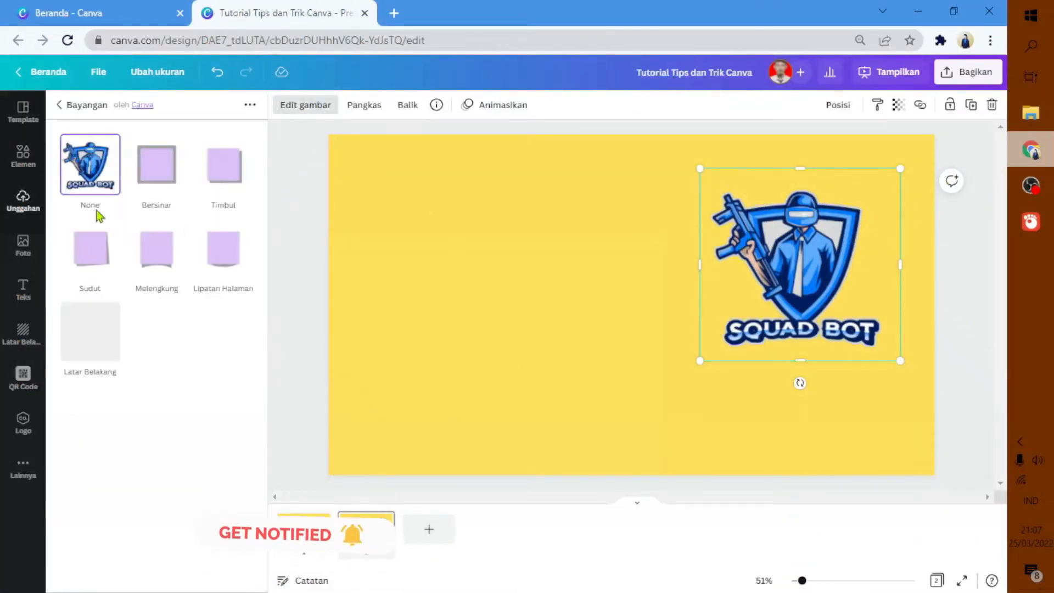
{"action": "left_click", "coordinate": [103, 274]}
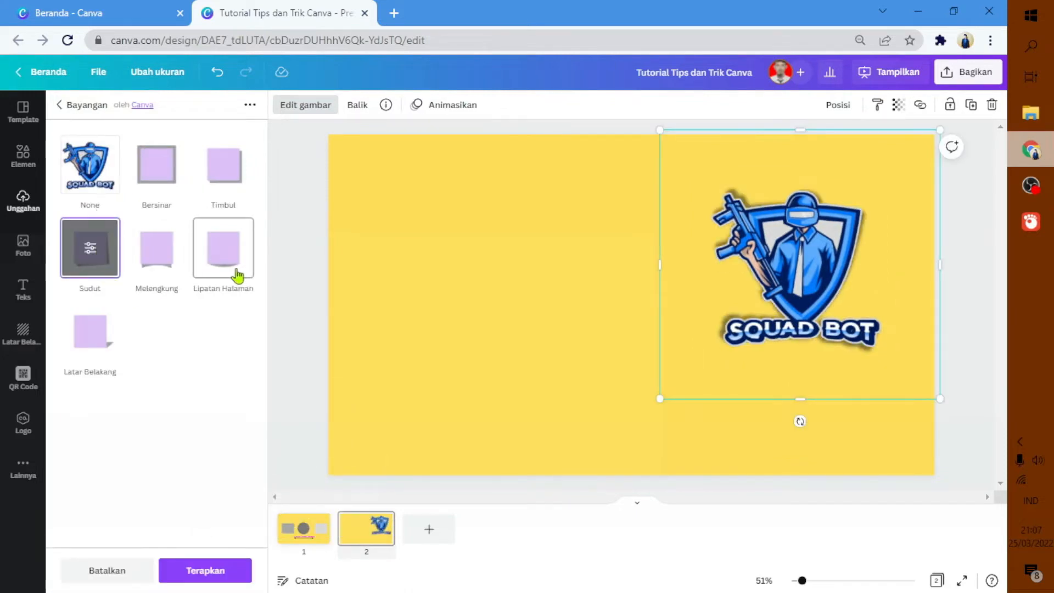
{"action": "left_click", "coordinate": [91, 254]}
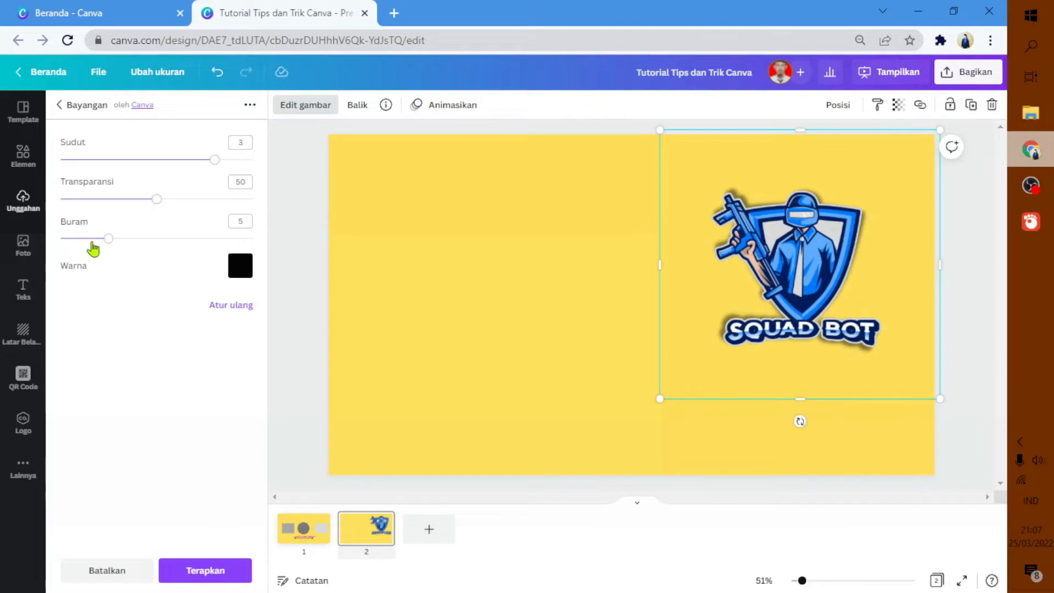
{"action": "left_click_drag", "start_coordinate": [107, 239], "coordinate": [118, 240]}
{"action": "left_click_drag", "start_coordinate": [156, 199], "coordinate": [193, 203]}
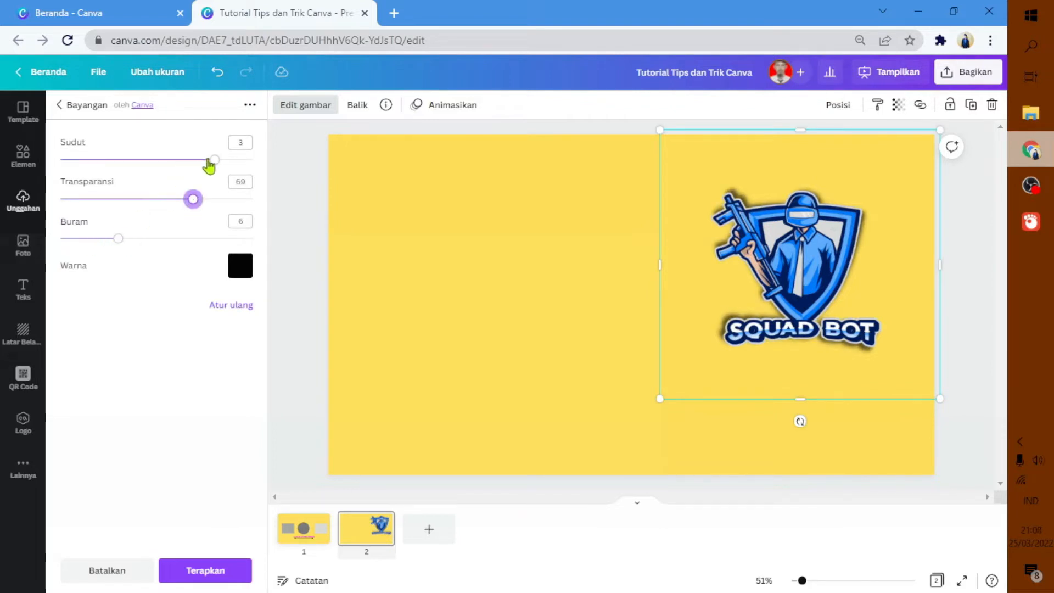
{"action": "left_click_drag", "start_coordinate": [214, 160], "coordinate": [78, 160]}
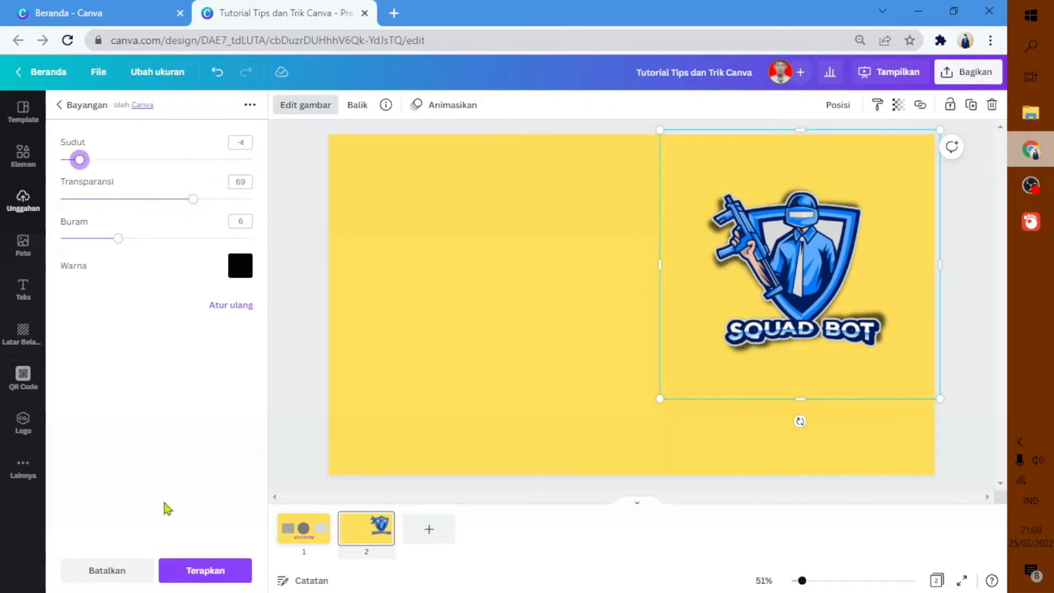
{"action": "left_click", "coordinate": [205, 572]}
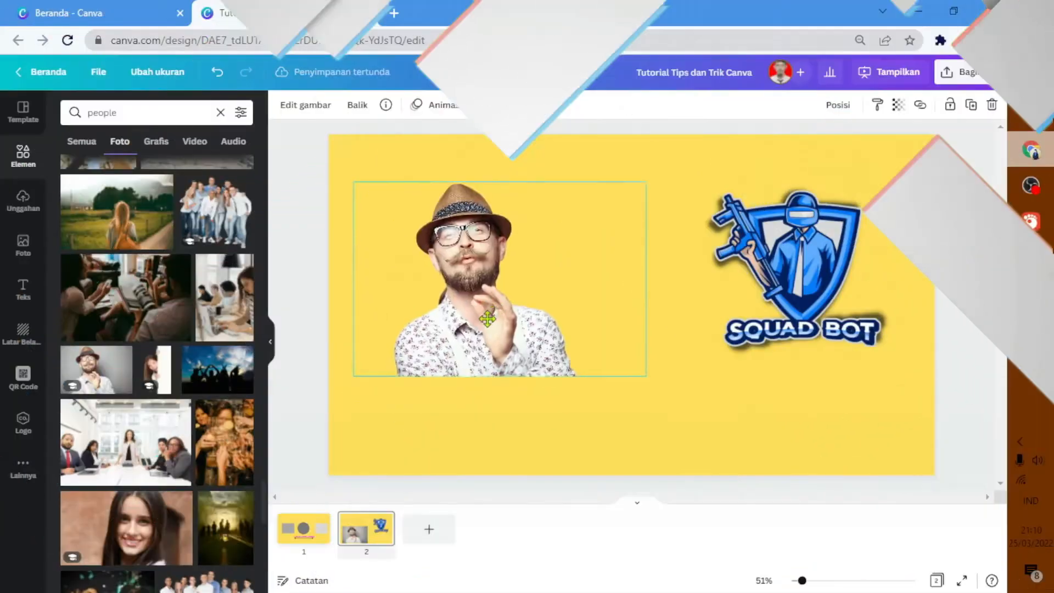
Step: Delete the cut-out man from page 2 and insert the photo of the bearded man in a hat from the "people" photo results
{"action": "left_click_drag", "start_coordinate": [487, 318], "coordinate": [467, 333]}
{"action": "key", "text": "Delete"}
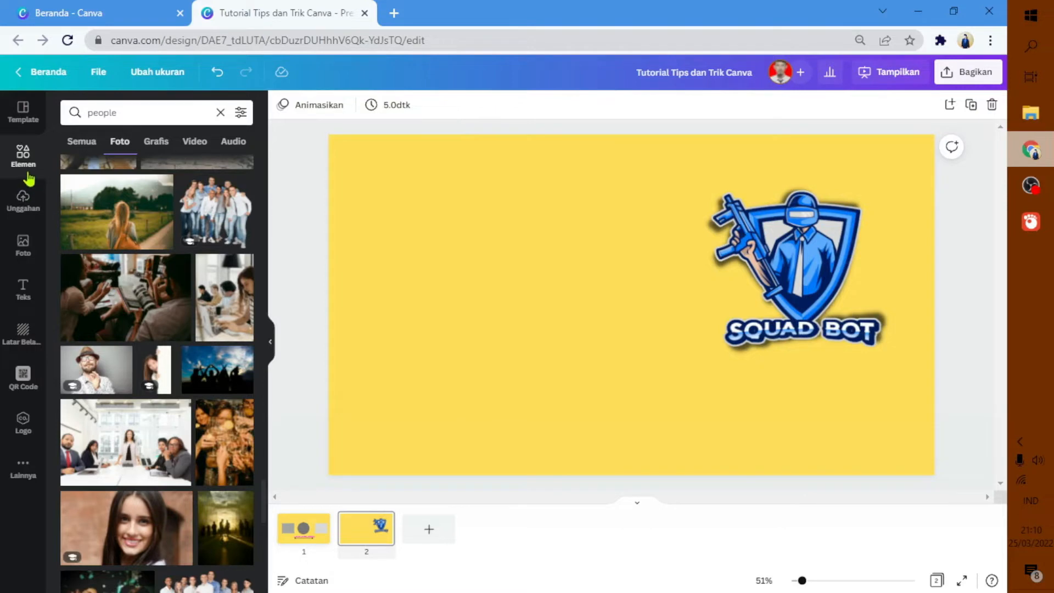
{"action": "left_click", "coordinate": [144, 118]}
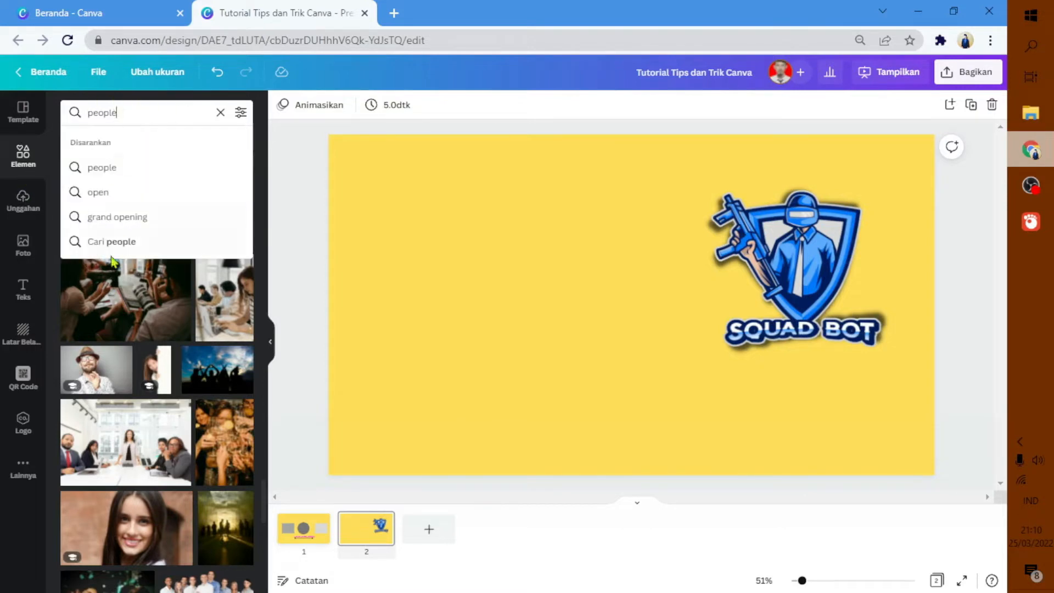
{"action": "left_click", "coordinate": [102, 378]}
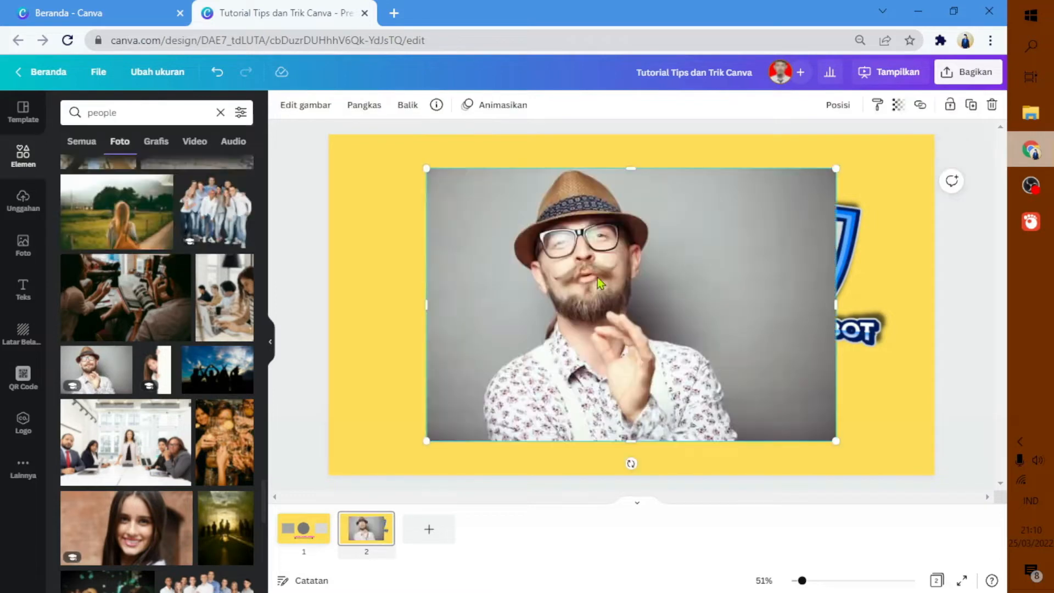
Step: Move the bearded man's photo to the left side of page 2 and remove its background
{"action": "left_click_drag", "start_coordinate": [566, 224], "coordinate": [465, 230]}
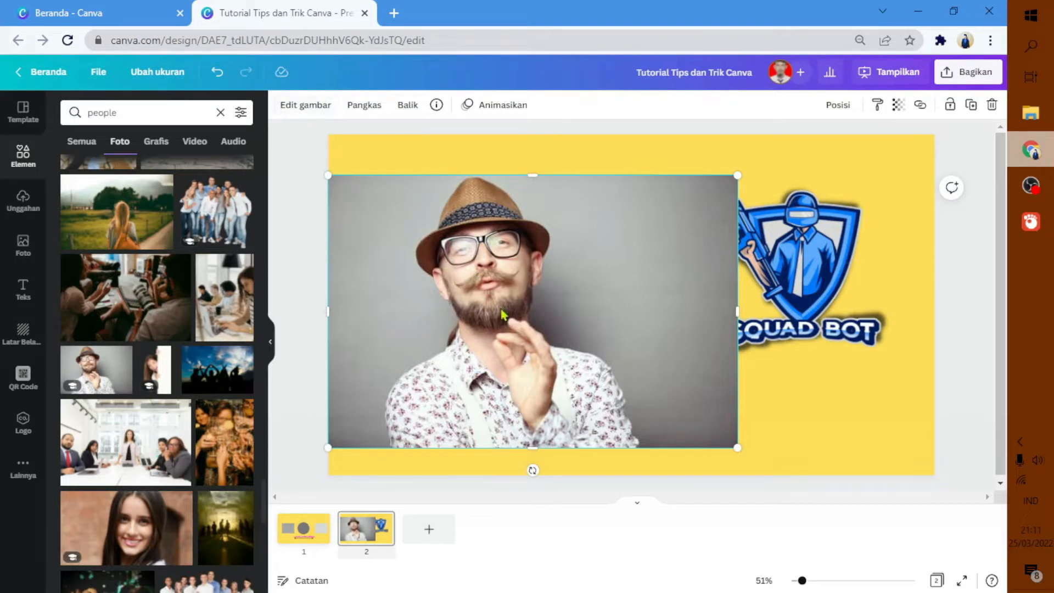
{"action": "left_click", "coordinate": [307, 110]}
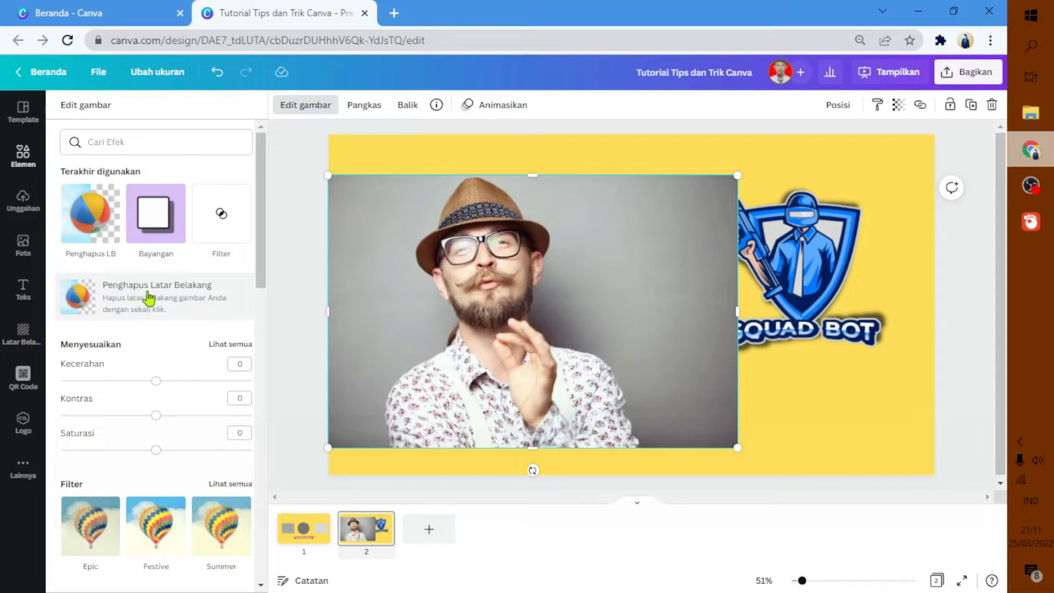
{"action": "left_click", "coordinate": [122, 303]}
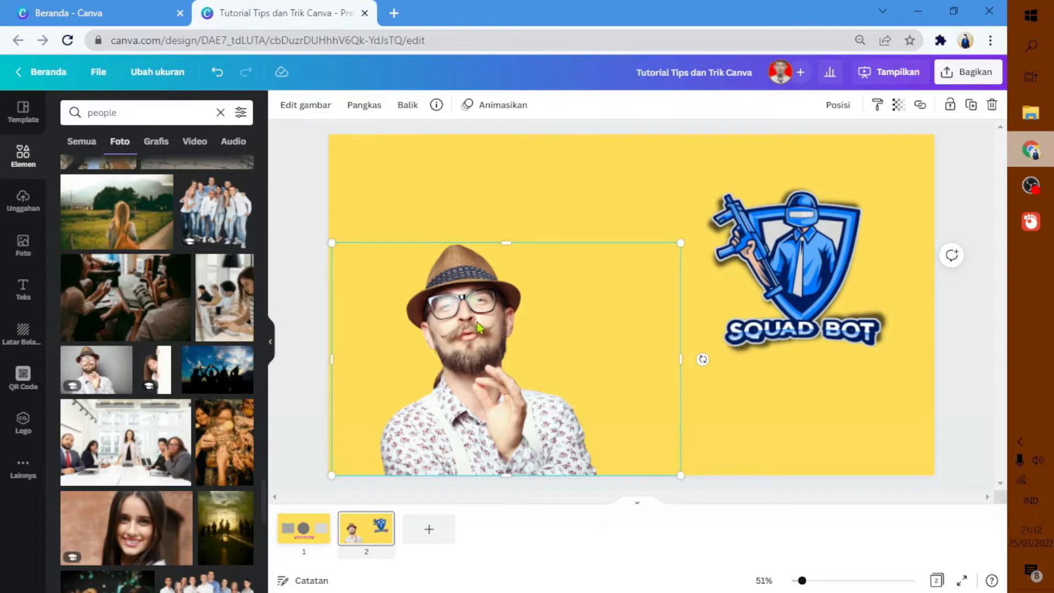
Step: Try the Lipatan Halaman shadow on the cut-out bearded man
{"action": "left_click", "coordinate": [314, 108]}
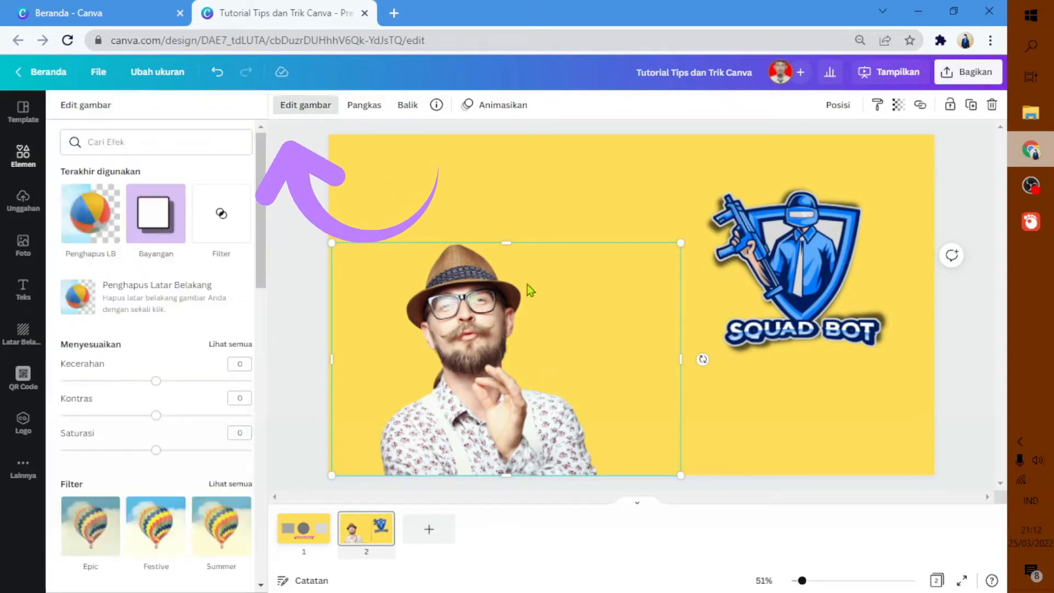
{"action": "left_click_drag", "start_coordinate": [258, 259], "coordinate": [272, 450]}
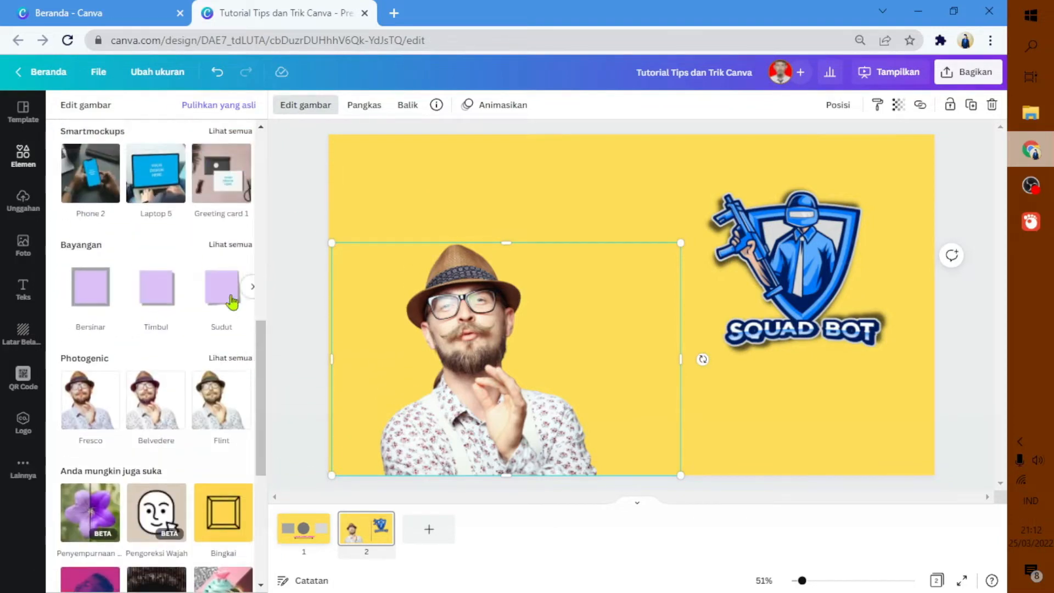
{"action": "left_click", "coordinate": [226, 296]}
{"action": "left_click", "coordinate": [107, 262]}
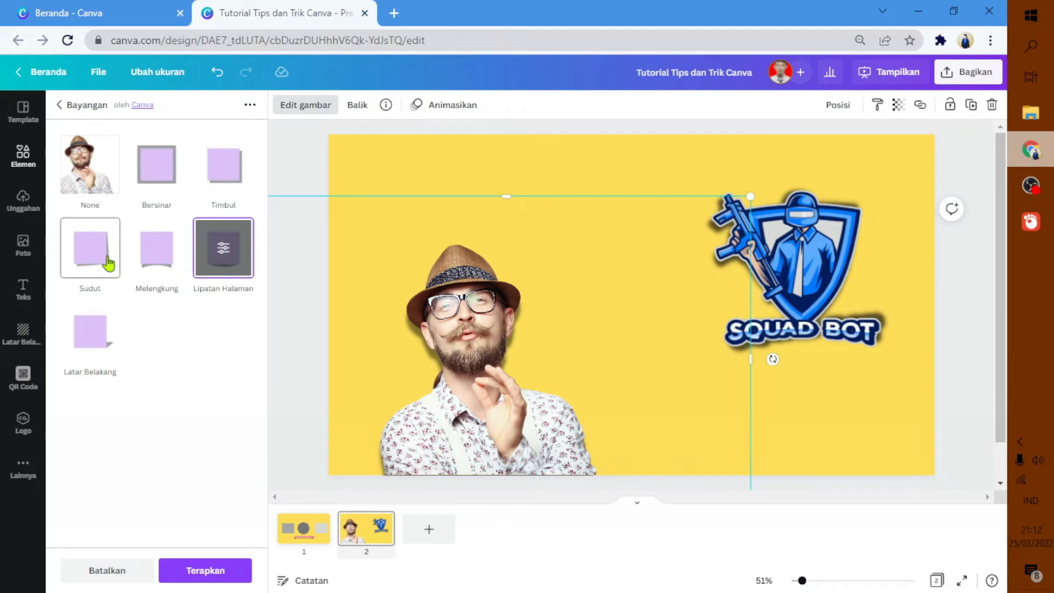
{"action": "scroll", "coordinate": [181, 361], "scroll_direction": "up", "scroll_amount": 1}
{"action": "left_click", "coordinate": [157, 217]}
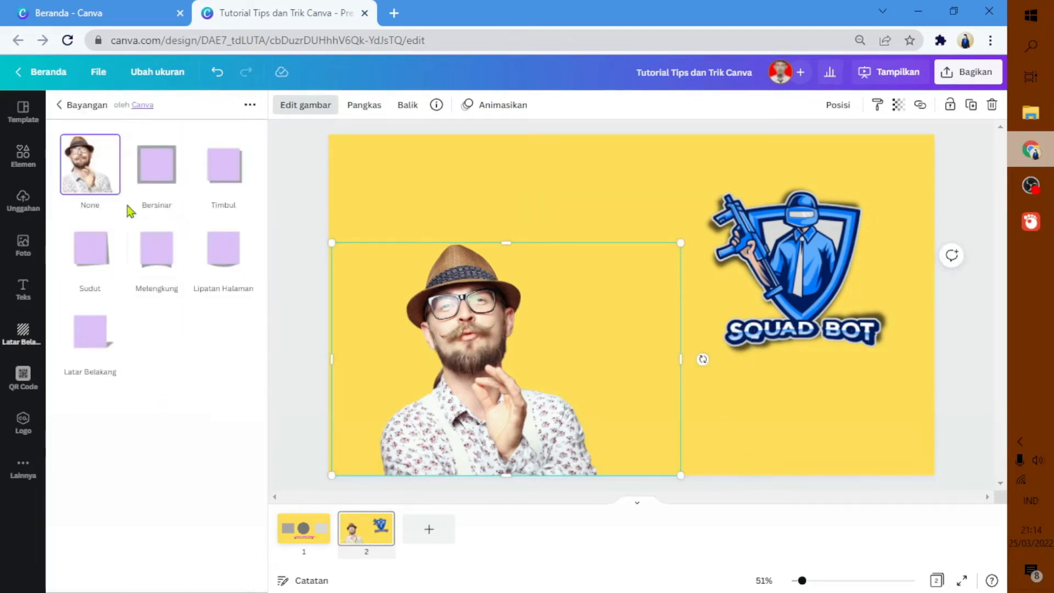
Step: Give the cut-out man a Bersinar shadow with Ukuran 21 and the colour white
{"action": "left_click", "coordinate": [155, 180]}
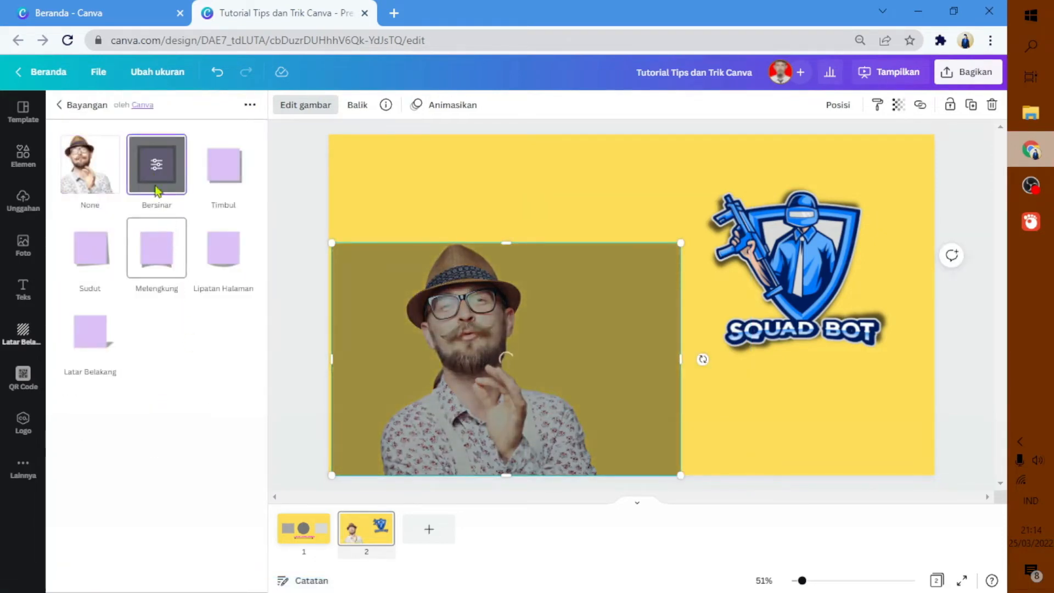
{"action": "left_click", "coordinate": [155, 183]}
{"action": "left_click", "coordinate": [157, 168]}
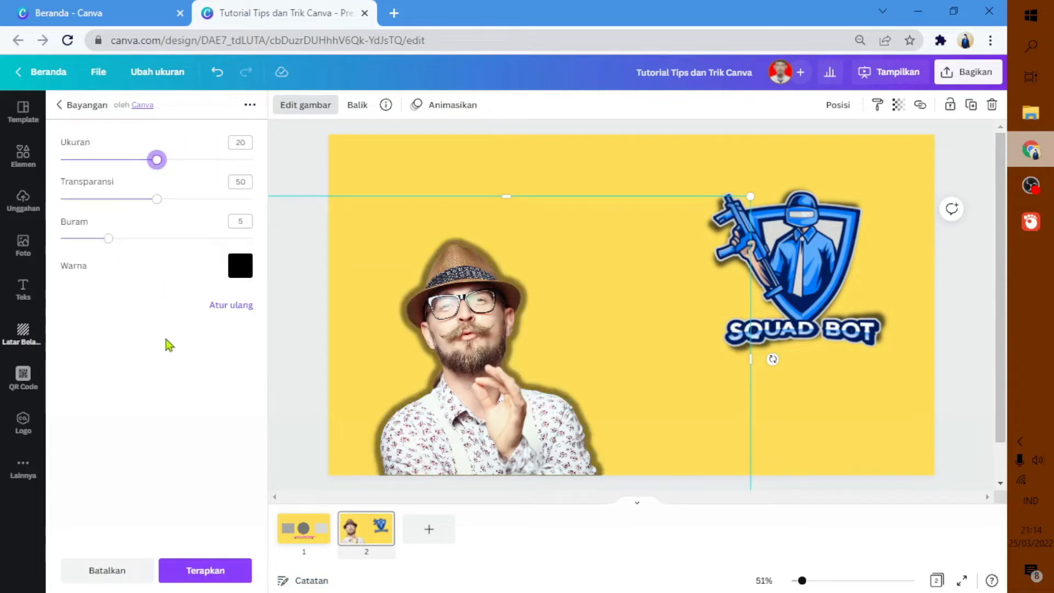
{"action": "mouse_move", "coordinate": [158, 167]}
{"action": "left_mouse_down"}
{"action": "mouse_move", "coordinate": [134, 162]}
{"action": "mouse_move", "coordinate": [162, 161]}
{"action": "left_mouse_up"}
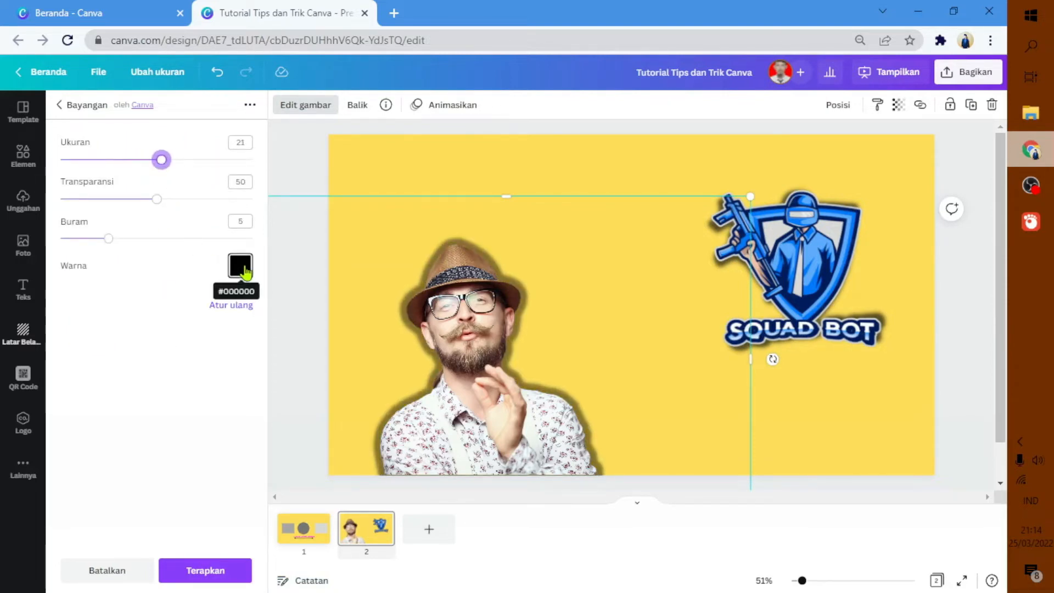
{"action": "left_click", "coordinate": [244, 269]}
{"action": "left_click", "coordinate": [249, 399]}
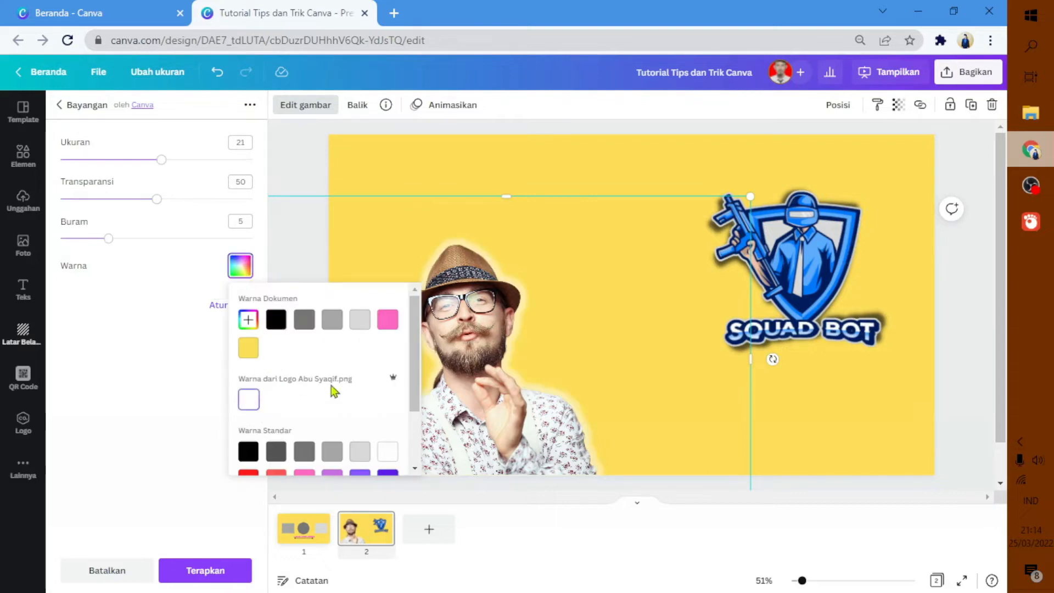
{"action": "left_click", "coordinate": [117, 308]}
Step: Set the white Bersinar shadow to Buram 0, Transparansi 100 and Ukuran 16, and apply it
{"action": "left_click_drag", "start_coordinate": [108, 239], "coordinate": [61, 242]}
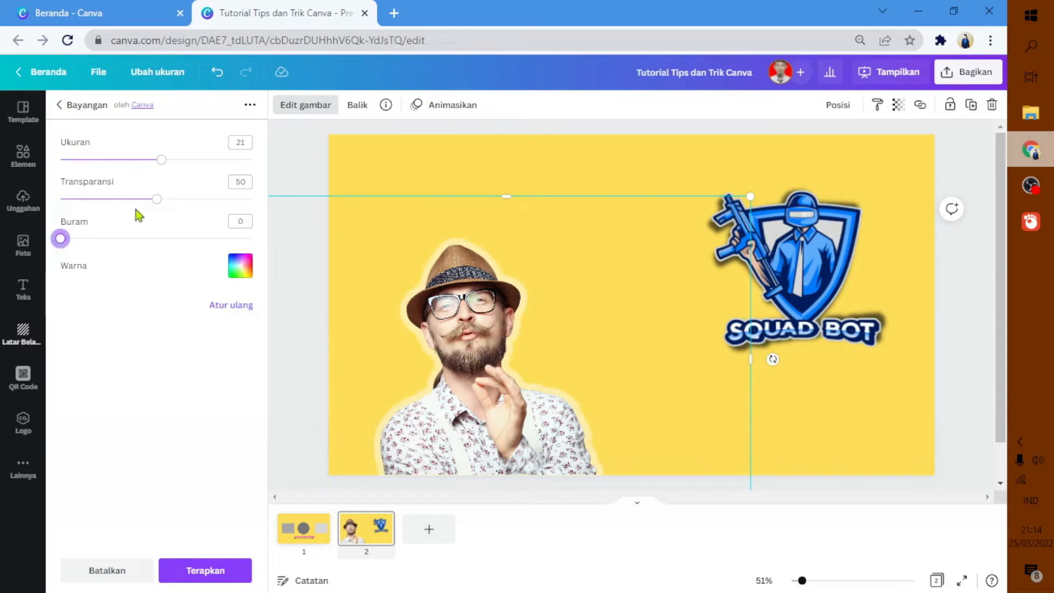
{"action": "left_click_drag", "start_coordinate": [154, 201], "coordinate": [270, 210]}
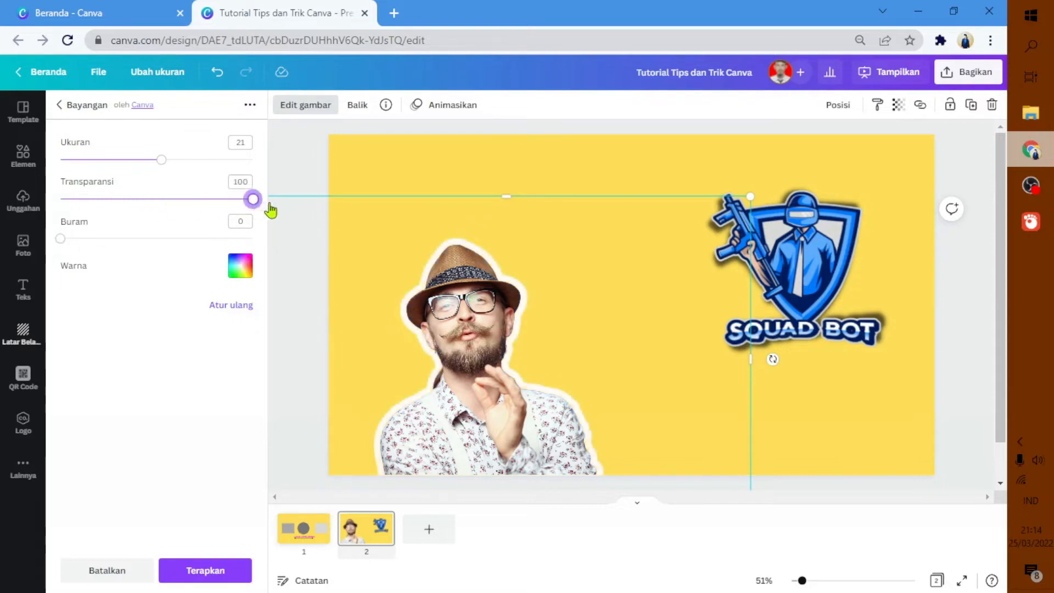
{"action": "left_click_drag", "start_coordinate": [161, 165], "coordinate": [137, 167]}
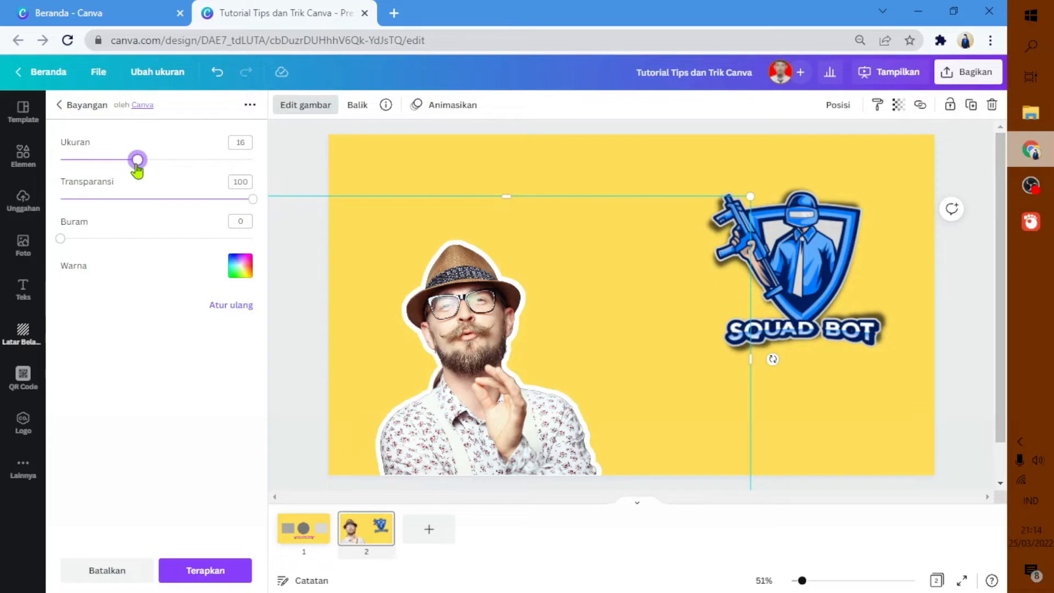
{"action": "left_click", "coordinate": [190, 574]}
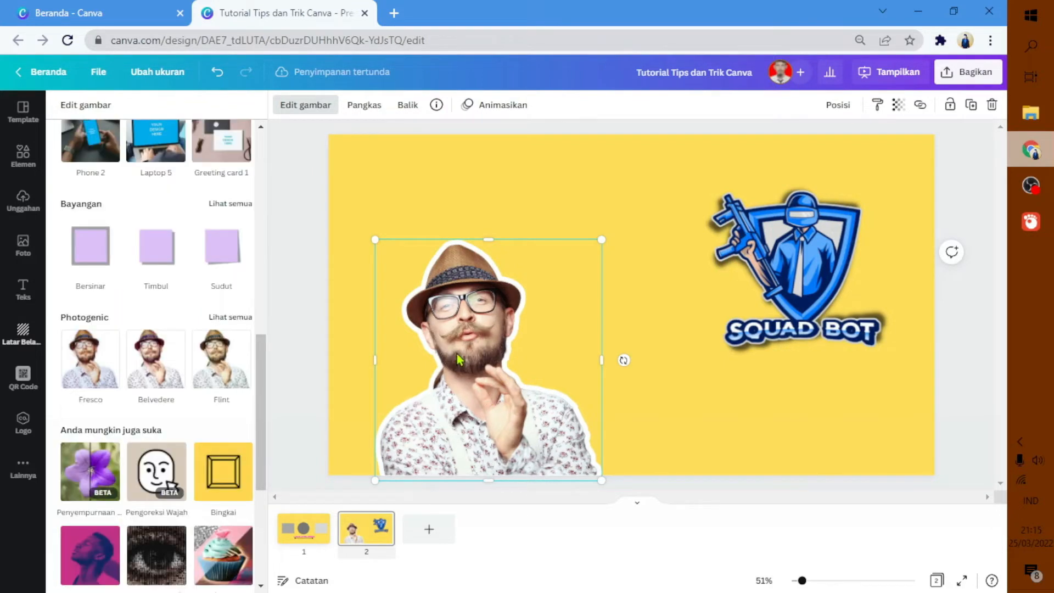
Step: Add a second Bersinar shadow in red around the man's white outline, setting Buram to 8 and raising Ukuran and Transparansi
{"action": "left_click", "coordinate": [94, 258]}
{"action": "left_click", "coordinate": [97, 241]}
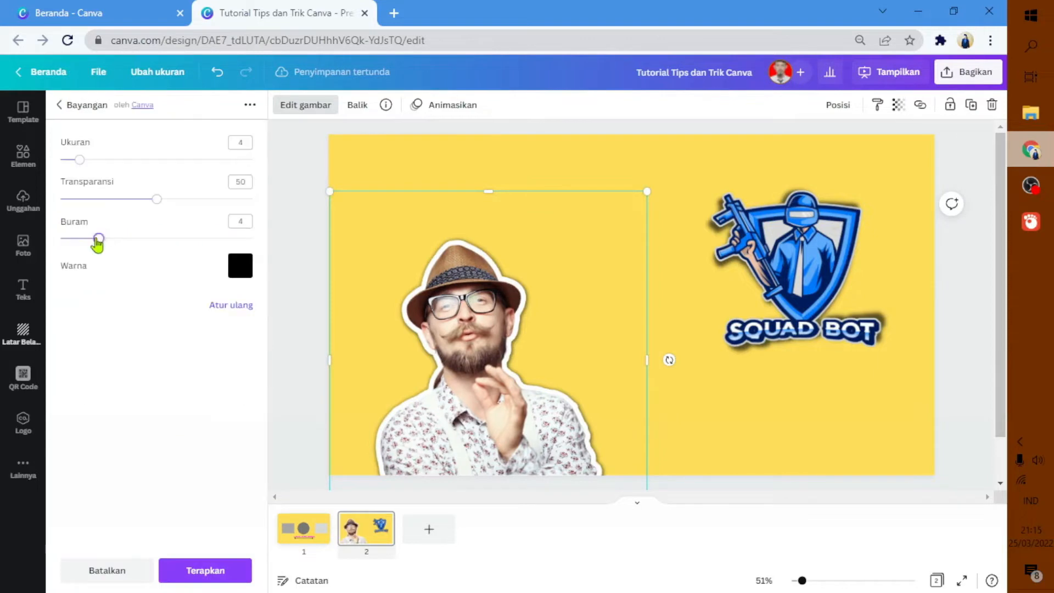
{"action": "left_click_drag", "start_coordinate": [101, 241], "coordinate": [138, 239]}
{"action": "left_click", "coordinate": [242, 267]}
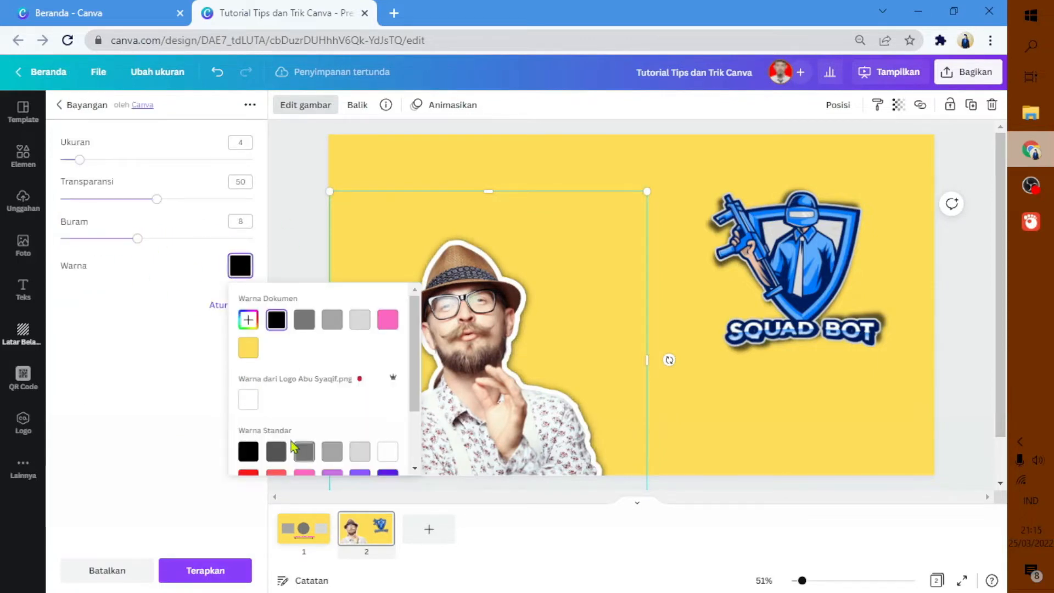
{"action": "left_click", "coordinate": [249, 475]}
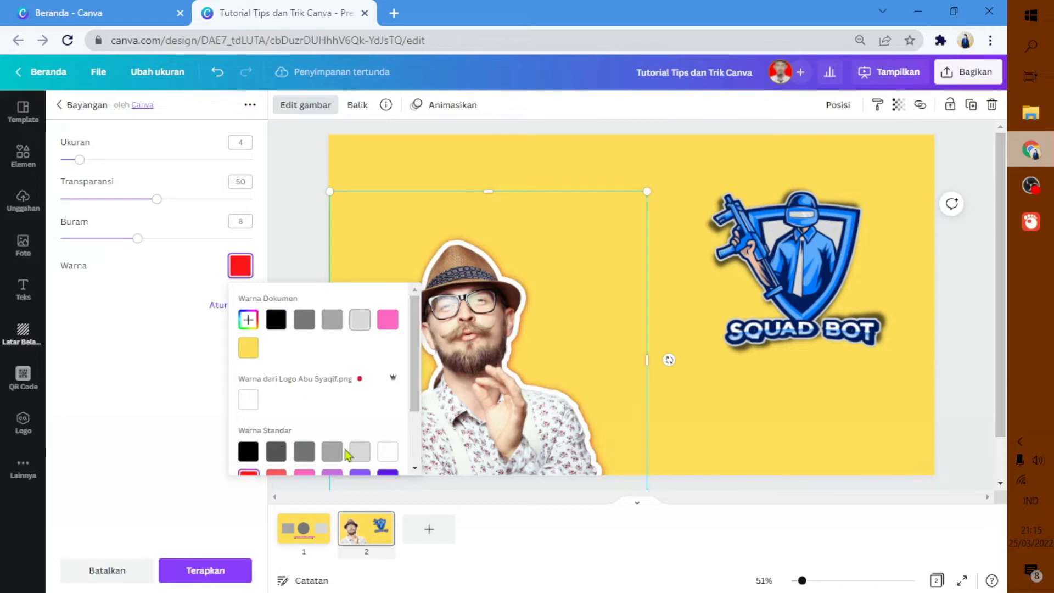
{"action": "left_click_drag", "start_coordinate": [80, 159], "coordinate": [142, 160]}
{"action": "left_click_drag", "start_coordinate": [157, 199], "coordinate": [221, 199]}
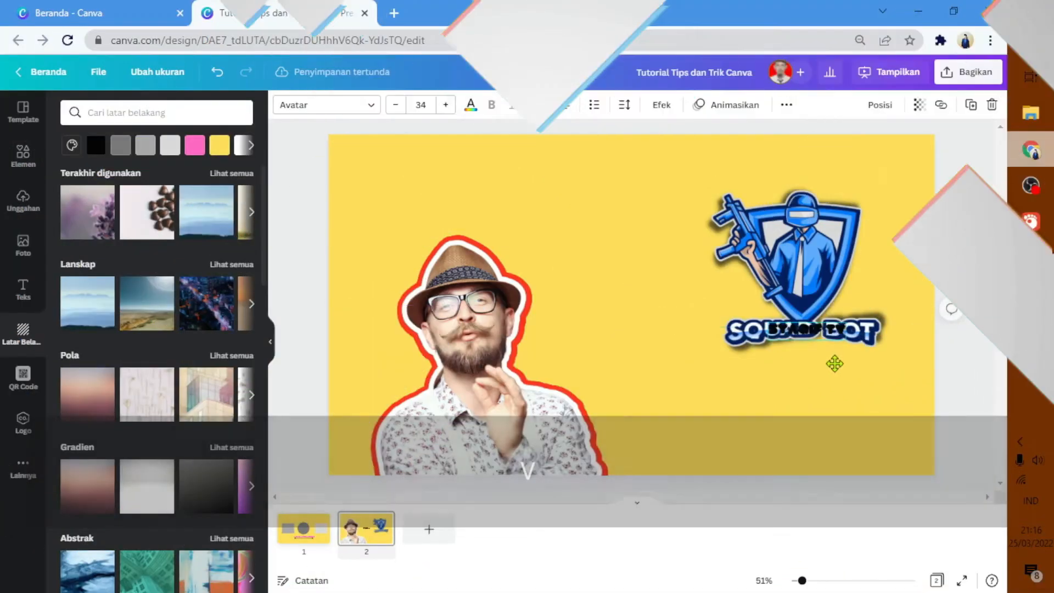
Step: Place the SYAQIF TV text just below the SQUAD BOT logo and enlarge it to font size 47
{"action": "left_click_drag", "start_coordinate": [834, 363], "coordinate": [812, 391]}
{"action": "left_click", "coordinate": [888, 397]}
{"action": "left_click", "coordinate": [800, 364]}
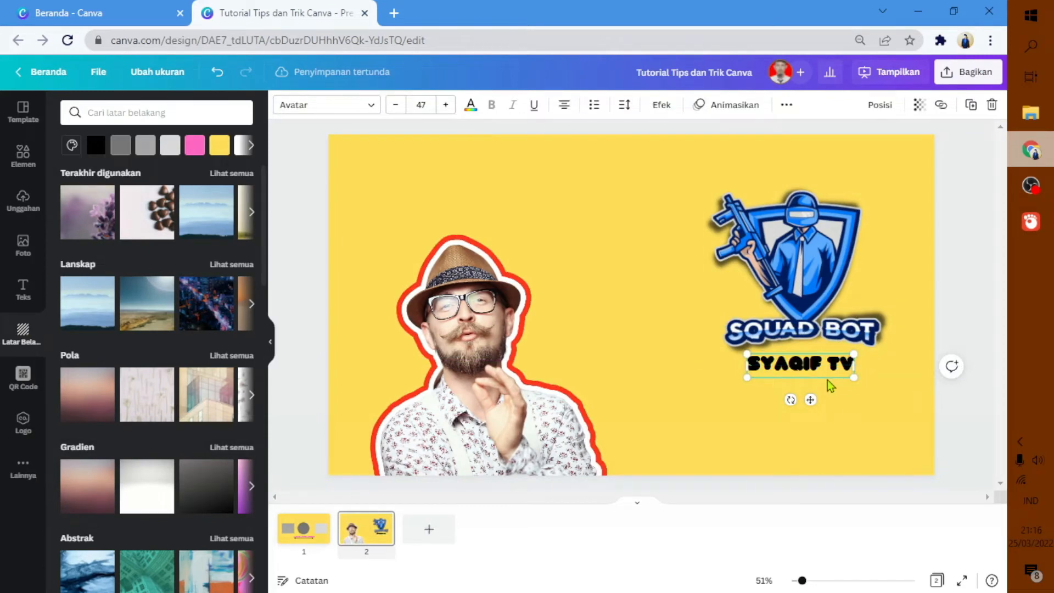
Step: Nudge the SYAQIF TV text up, down and sideways in small and larger increments, then settle it slightly lower beneath the SQUAD BOT logo
{"action": "key", "text": "Down"}
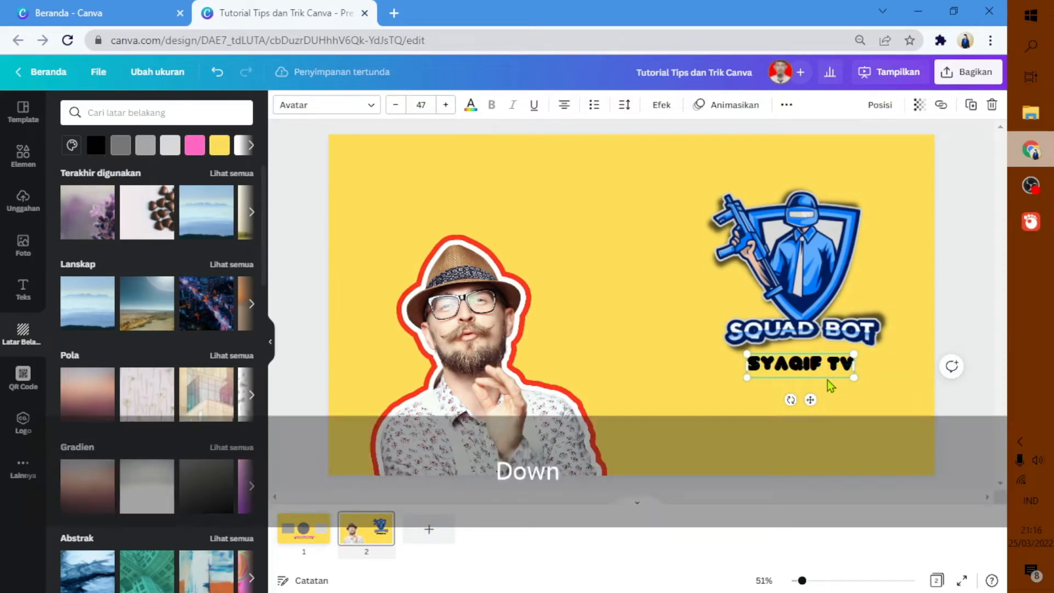
{"action": "key", "text": "Up"}
{"action": "key", "text": "shift+Up"}
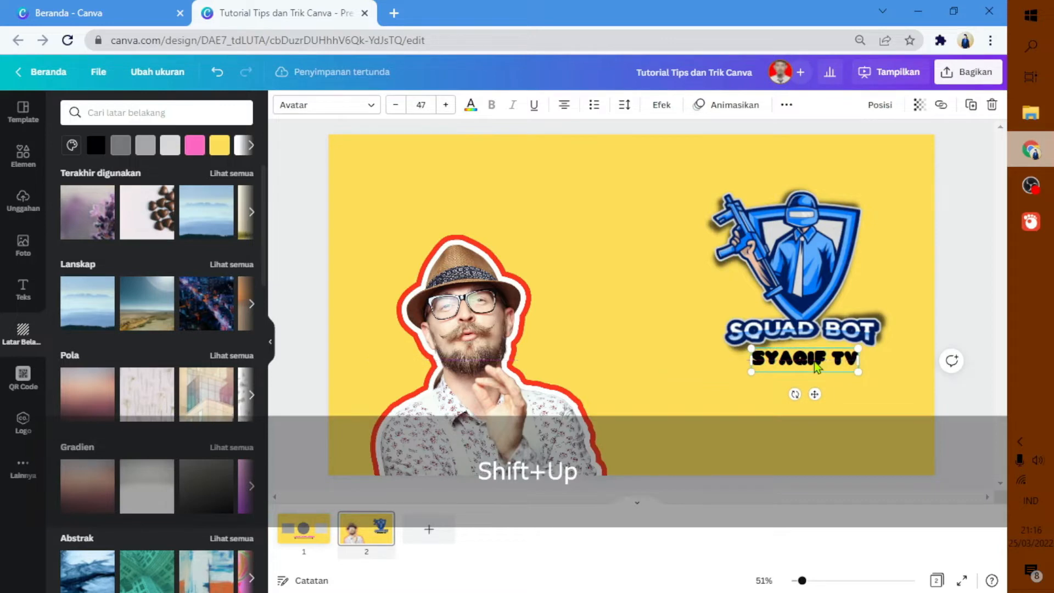
{"action": "key", "text": "shift+Down"}
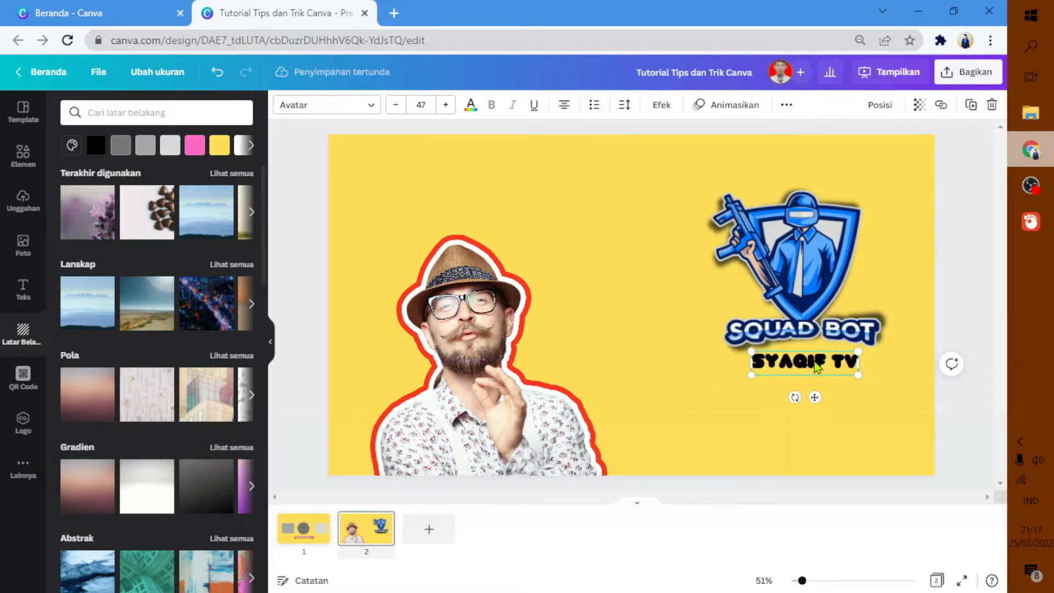
{"action": "key", "text": "shift+Up"}
{"action": "key", "text": "shift+Down"}
{"action": "key", "text": "shift+Up"}
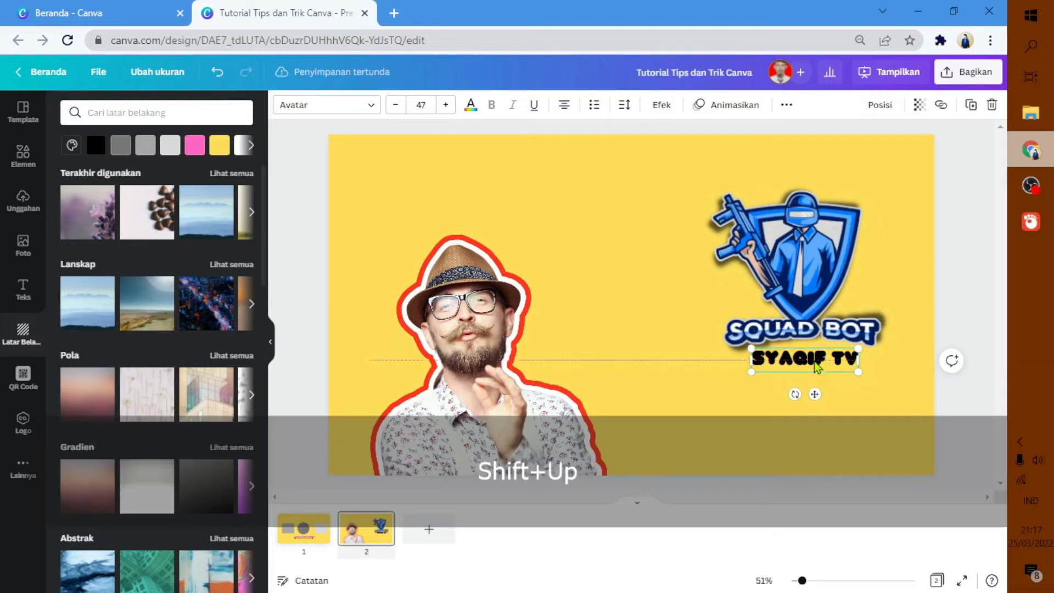
{"action": "key", "text": "shift+Up"}
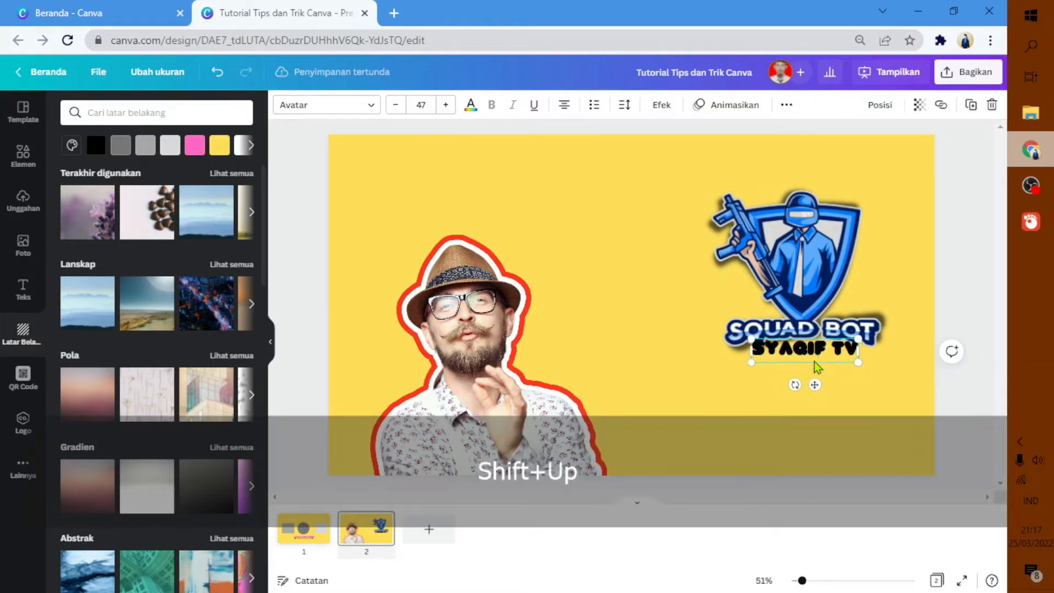
{"action": "key", "text": "shift+Down"}
{"action": "key", "text": "shift+Down"}
{"action": "key", "text": "shift+Down"}
{"action": "key", "text": "shift+Down"}
{"action": "key", "text": "shift+Down"}
{"action": "key", "text": "shift+Down"}
{"action": "key", "text": "shift+Up"}
{"action": "key", "text": "shift+Right"}
{"action": "key", "text": "shift+Right"}
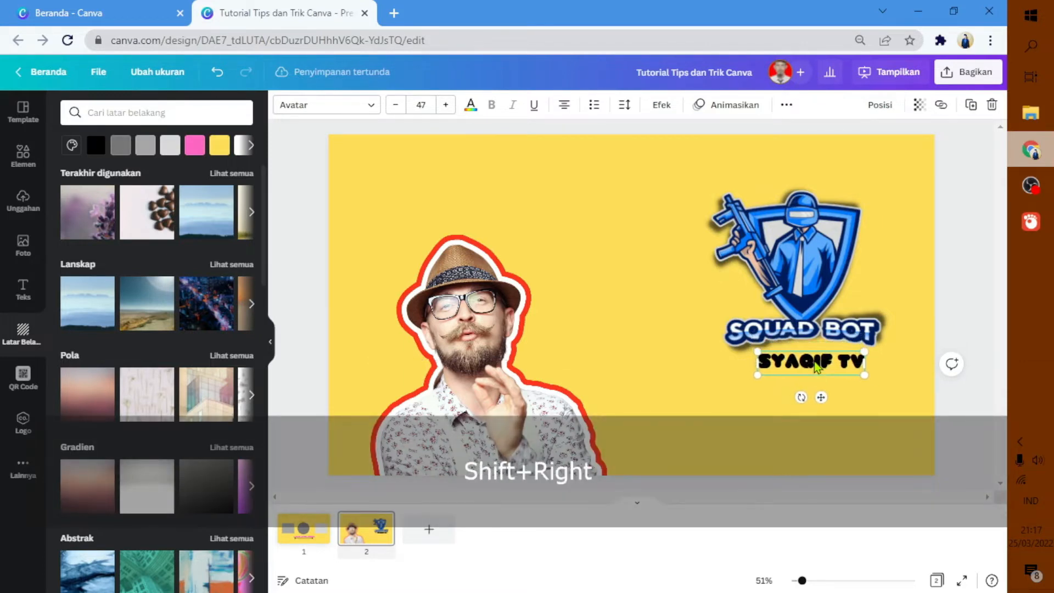
{"action": "key", "text": "shift+Left"}
{"action": "key", "text": "shift+Left"}
{"action": "key", "text": "shift+Left"}
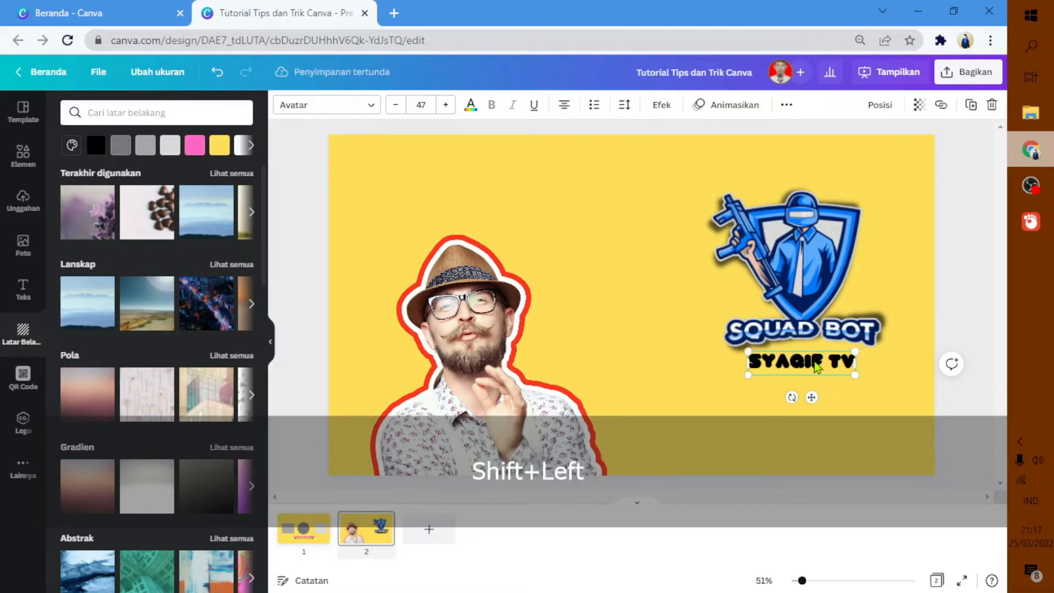
{"action": "key", "text": "shift+Left"}
{"action": "key", "text": "shift+Down"}
{"action": "key", "text": "shift+Down"}
{"action": "key", "text": "shift+Right"}
{"action": "key", "text": "shift+Right"}
{"action": "key", "text": "shift+Up"}
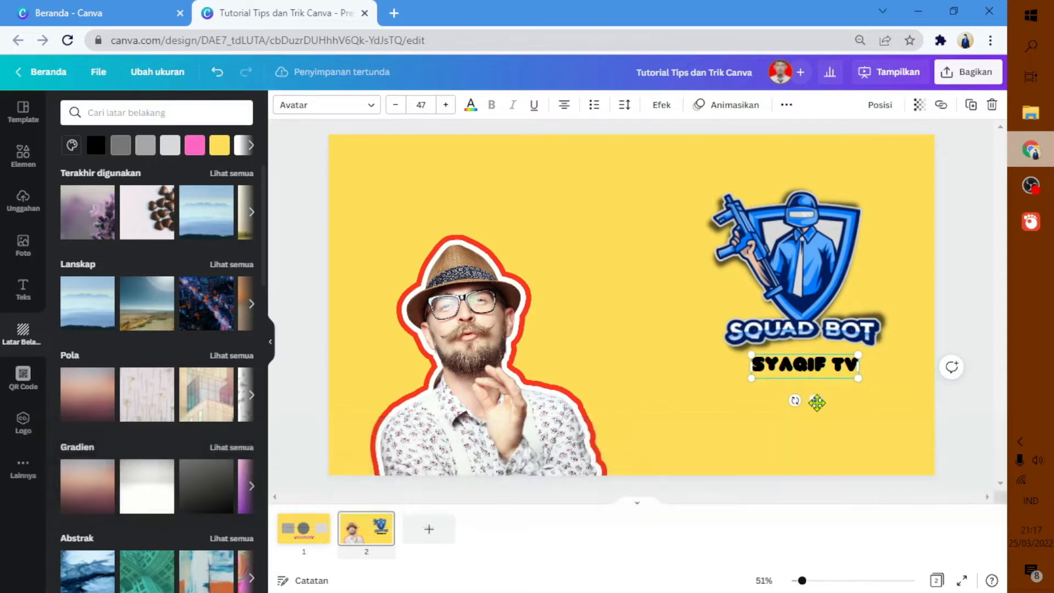
{"action": "left_click_drag", "start_coordinate": [817, 402], "coordinate": [816, 406]}
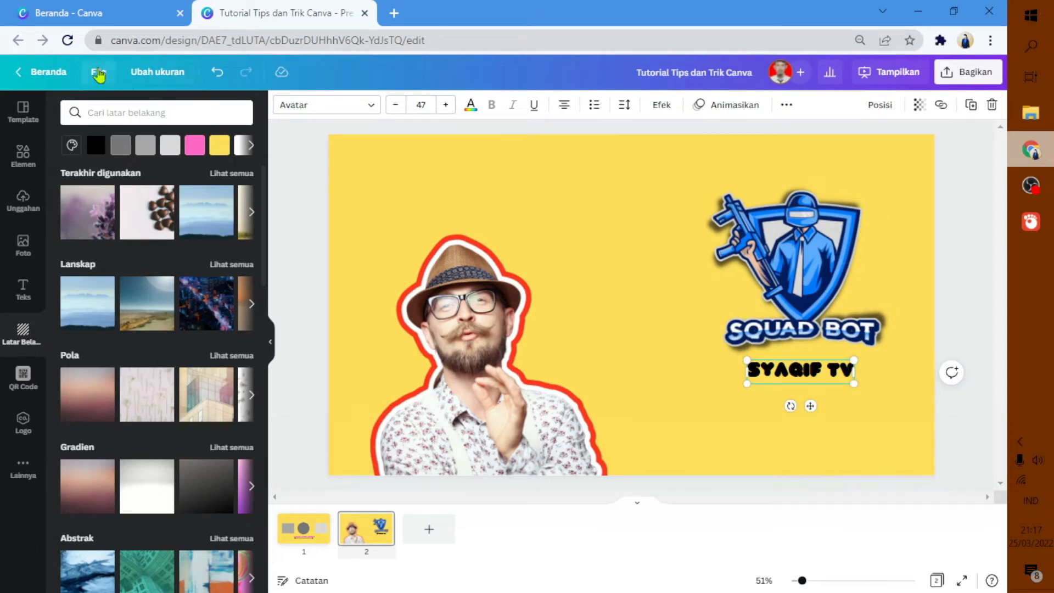
Step: Show the rulers and guides and place guide lines just inside the edges of page 2
{"action": "left_click", "coordinate": [98, 71]}
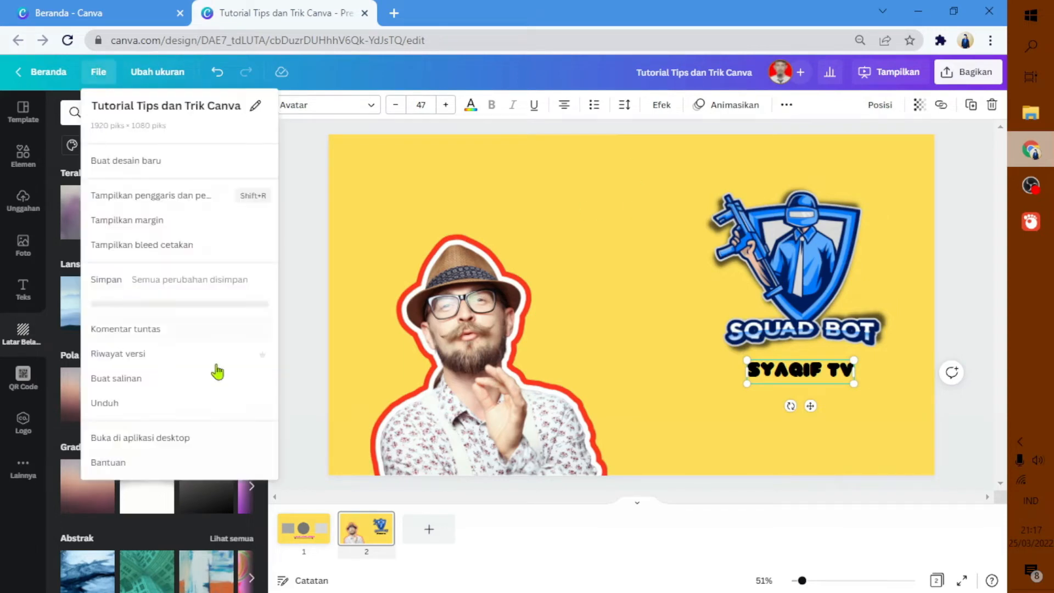
{"action": "left_click", "coordinate": [133, 195]}
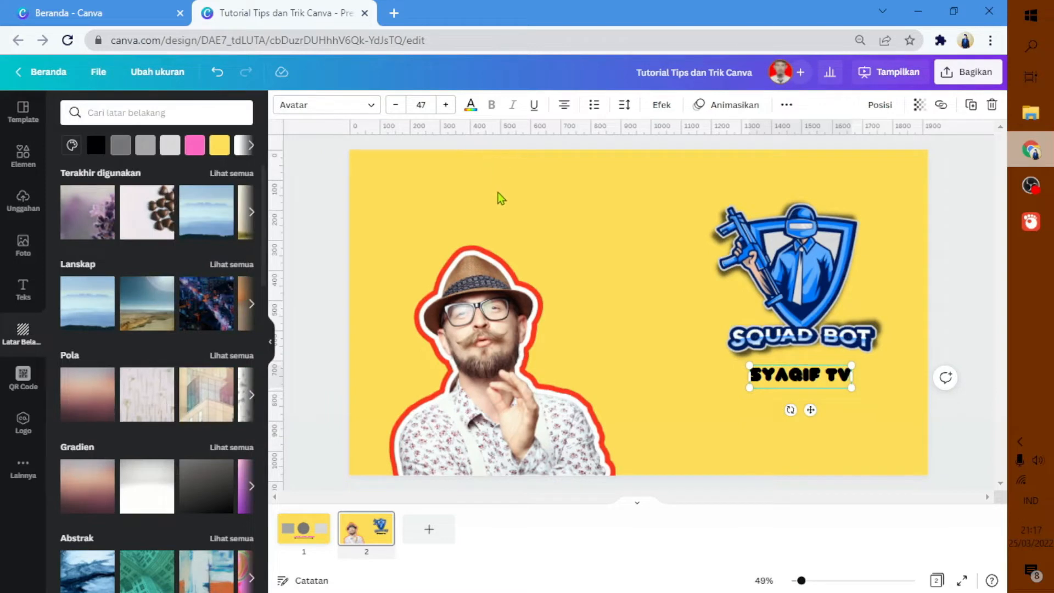
{"action": "key", "text": "shift+r"}
{"action": "left_click_drag", "start_coordinate": [540, 136], "coordinate": [545, 180]}
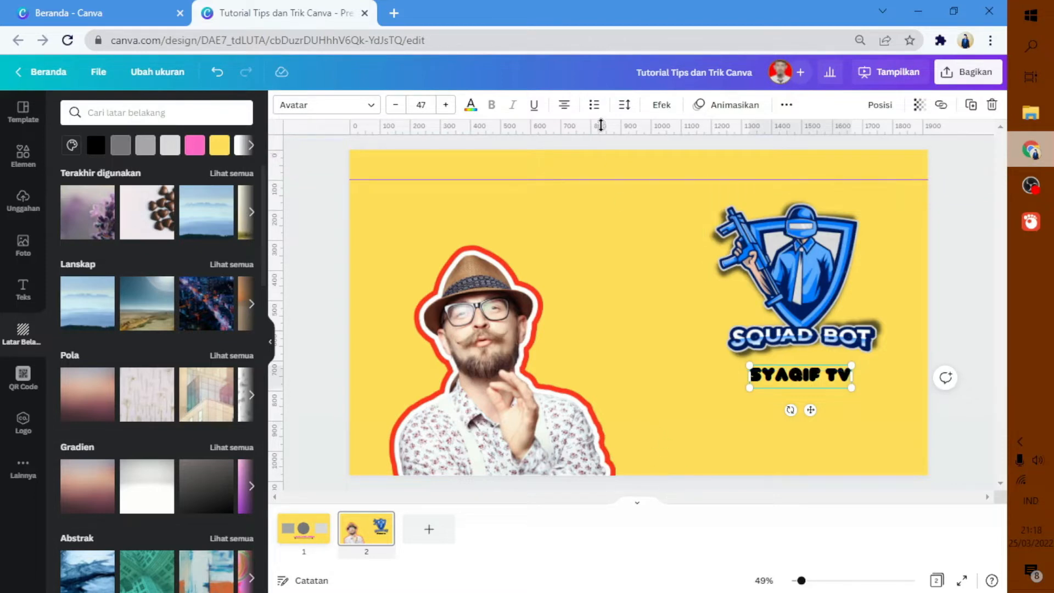
{"action": "left_click_drag", "start_coordinate": [600, 124], "coordinate": [600, 452]}
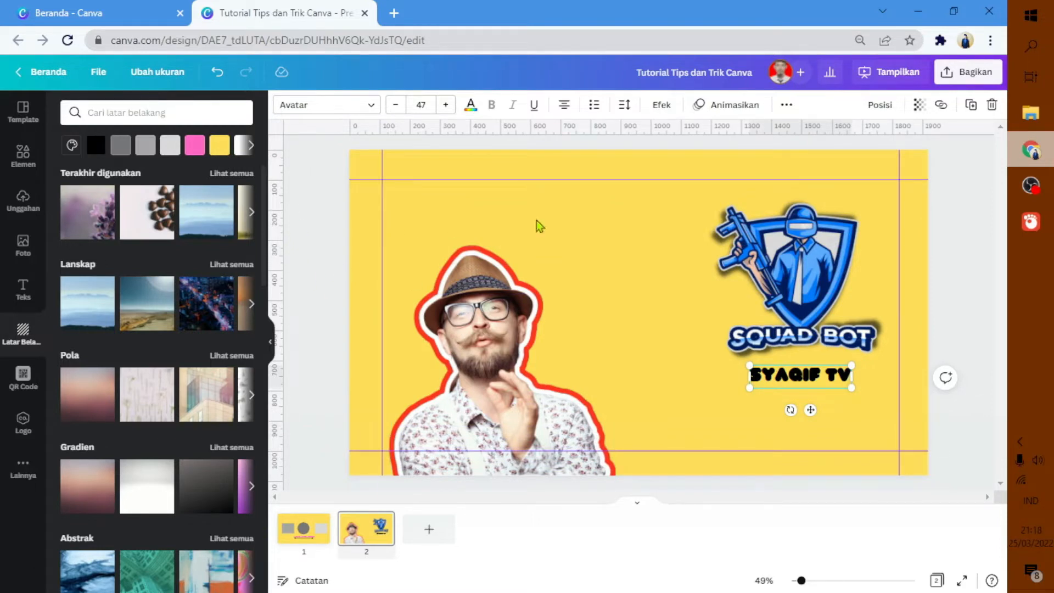
Step: Move the SQUAD BOT logo slightly down and pull the upper horizontal guide off the page
{"action": "mouse_move", "coordinate": [805, 267]}
{"action": "left_mouse_down"}
{"action": "mouse_move", "coordinate": [492, 268]}
{"action": "mouse_move", "coordinate": [483, 252]}
{"action": "mouse_move", "coordinate": [487, 266]}
{"action": "mouse_move", "coordinate": [801, 274]}
{"action": "left_mouse_up"}
{"action": "left_click", "coordinate": [693, 199]}
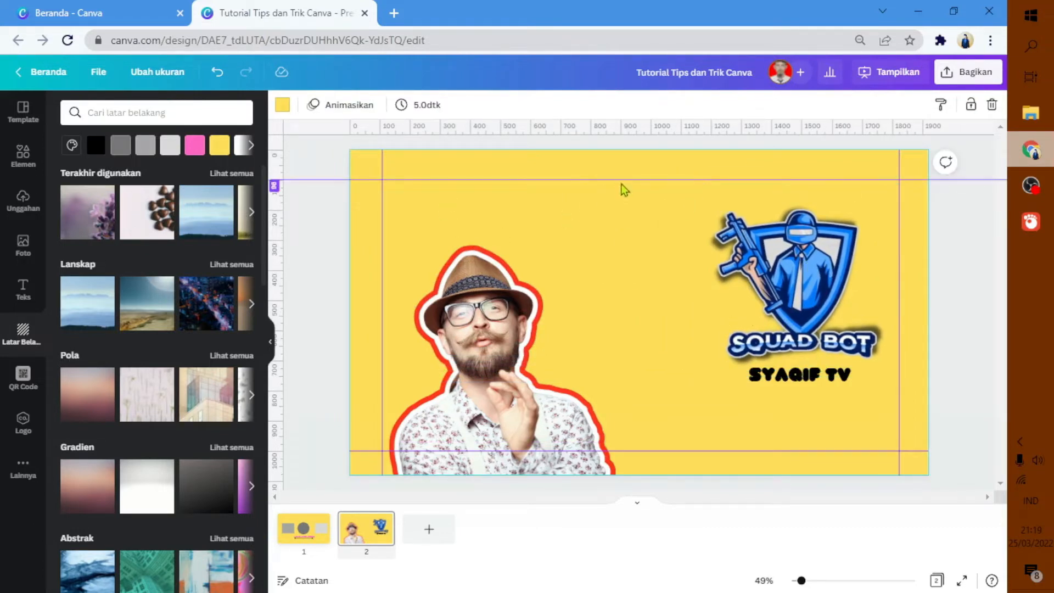
{"action": "left_click_drag", "start_coordinate": [620, 174], "coordinate": [617, 147]}
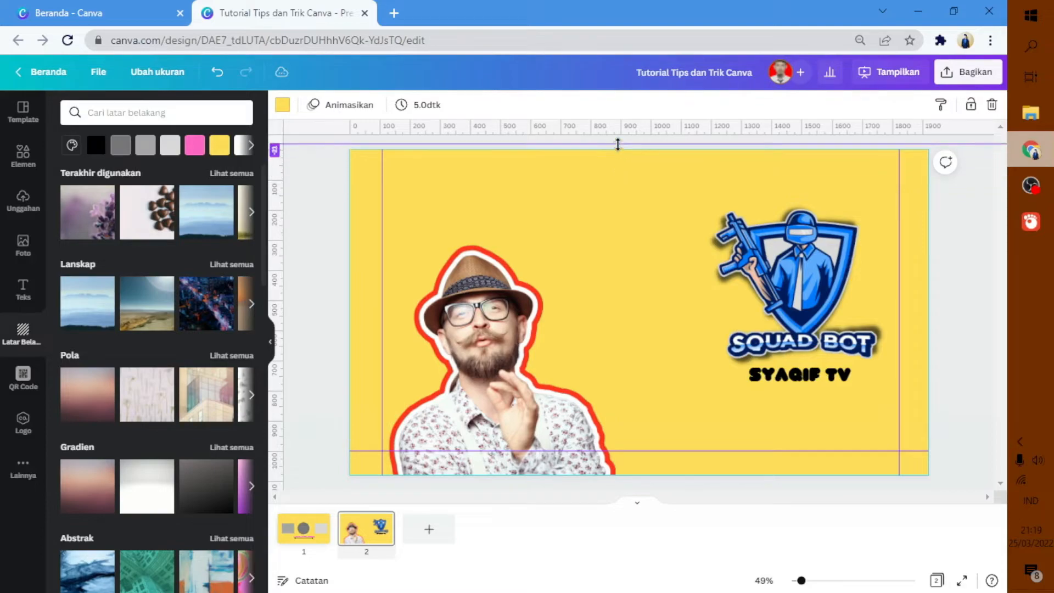
Step: Duplicate the hat-wearing man's photo twice on page 2, offsetting the copies towards the page's left edge
{"action": "left_click", "coordinate": [865, 225]}
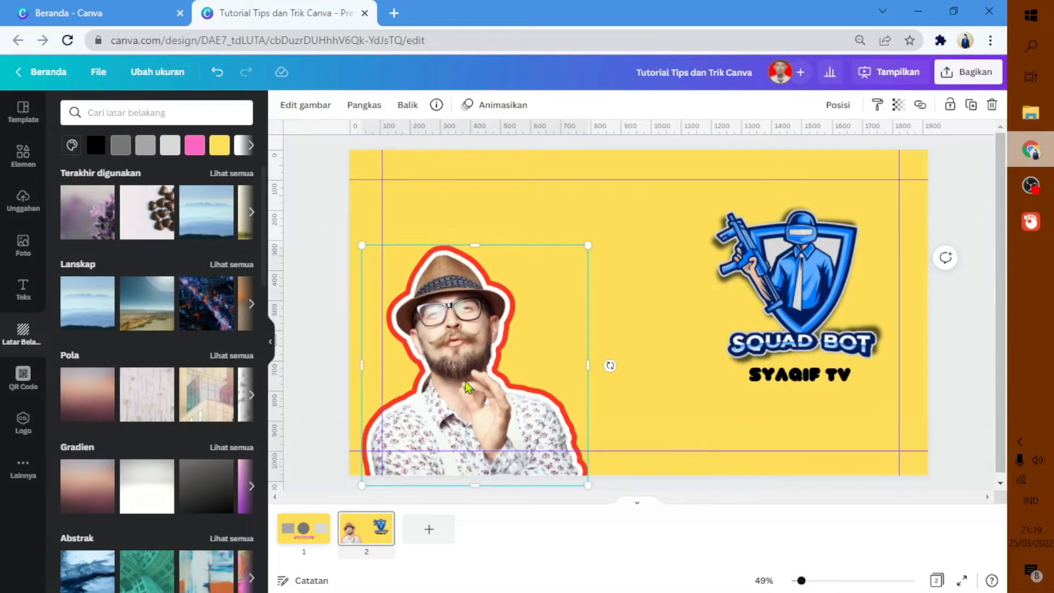
{"action": "key", "text": "alt"}
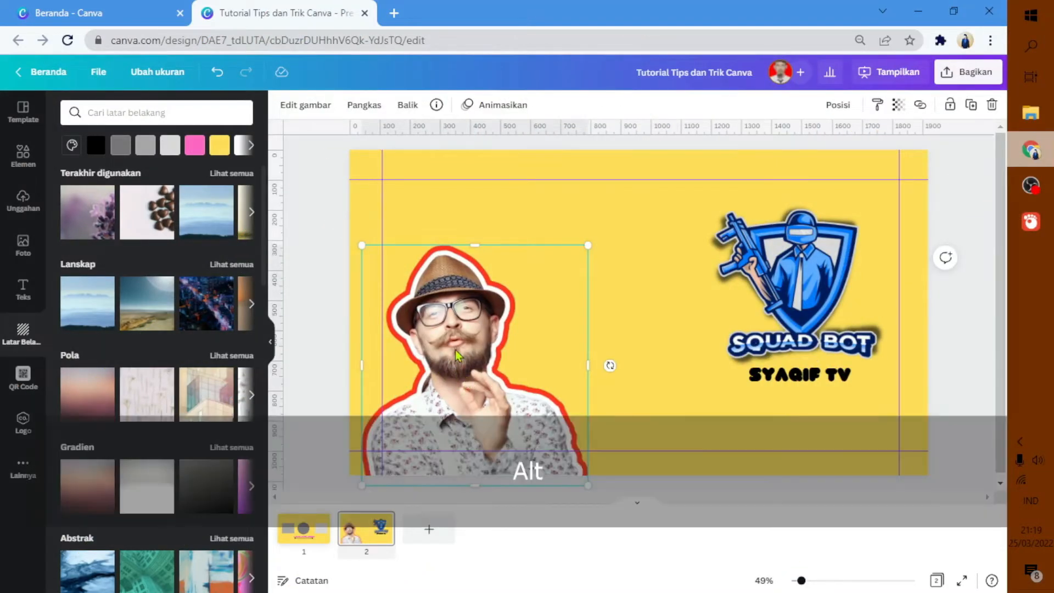
{"action": "left_click_drag", "start_coordinate": [455, 355], "coordinate": [407, 328]}
{"action": "left_click_drag", "start_coordinate": [565, 353], "coordinate": [446, 353]}
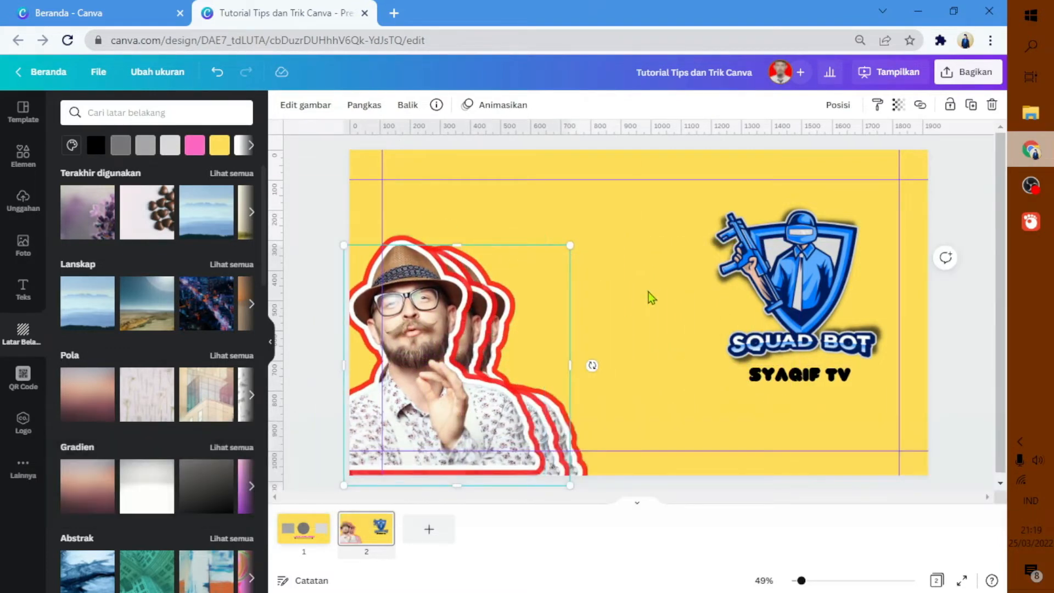
Step: Select the overlapping photo copies in turn and pull one of the rear copies out towards the page's middle
{"action": "left_click", "coordinate": [544, 428]}
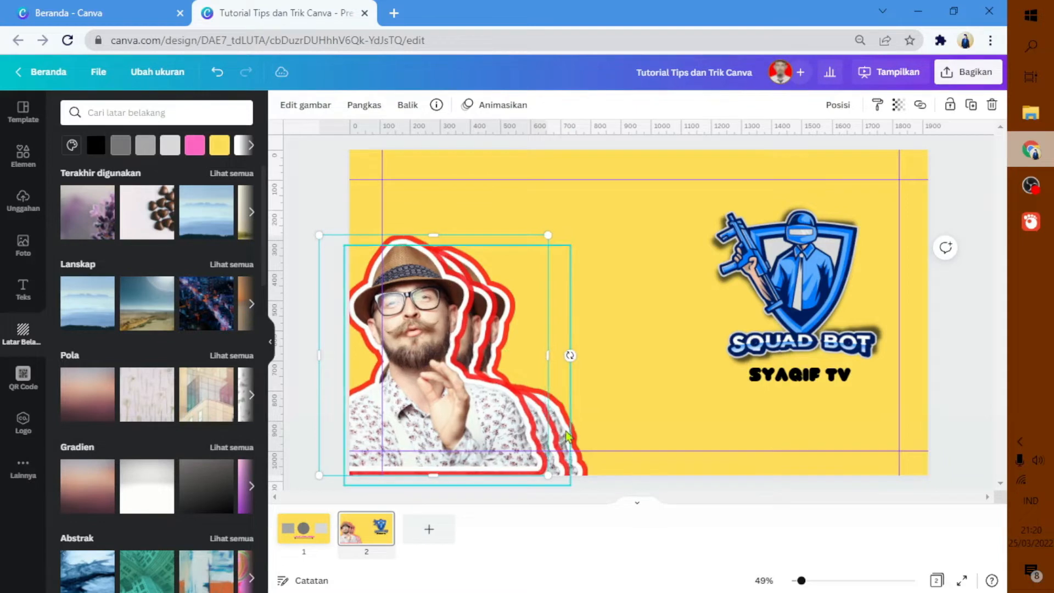
{"action": "left_click", "coordinate": [573, 439]}
{"action": "left_click", "coordinate": [616, 421]}
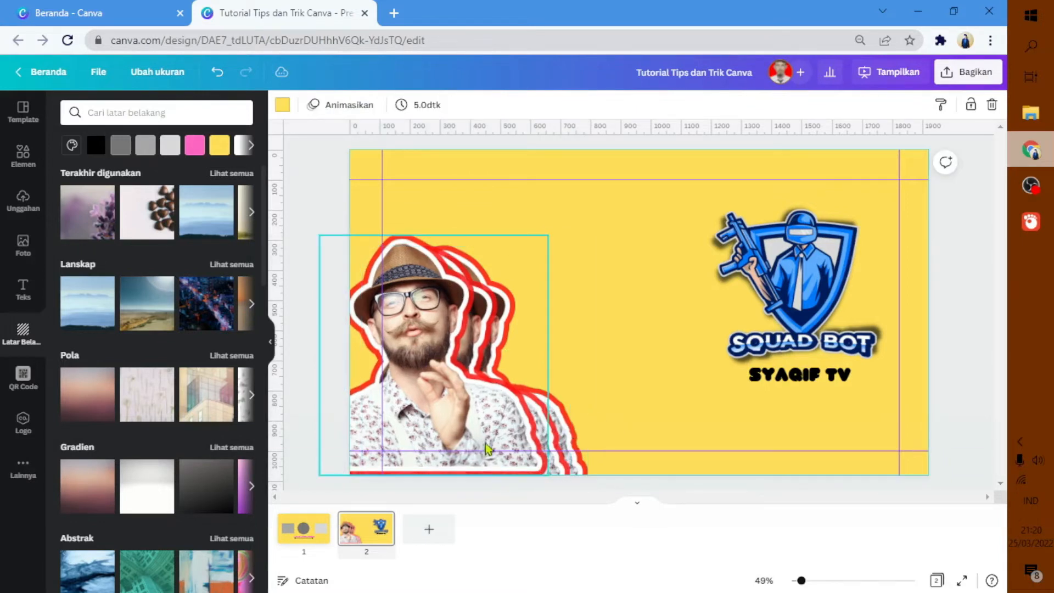
{"action": "left_click", "coordinate": [439, 346]}
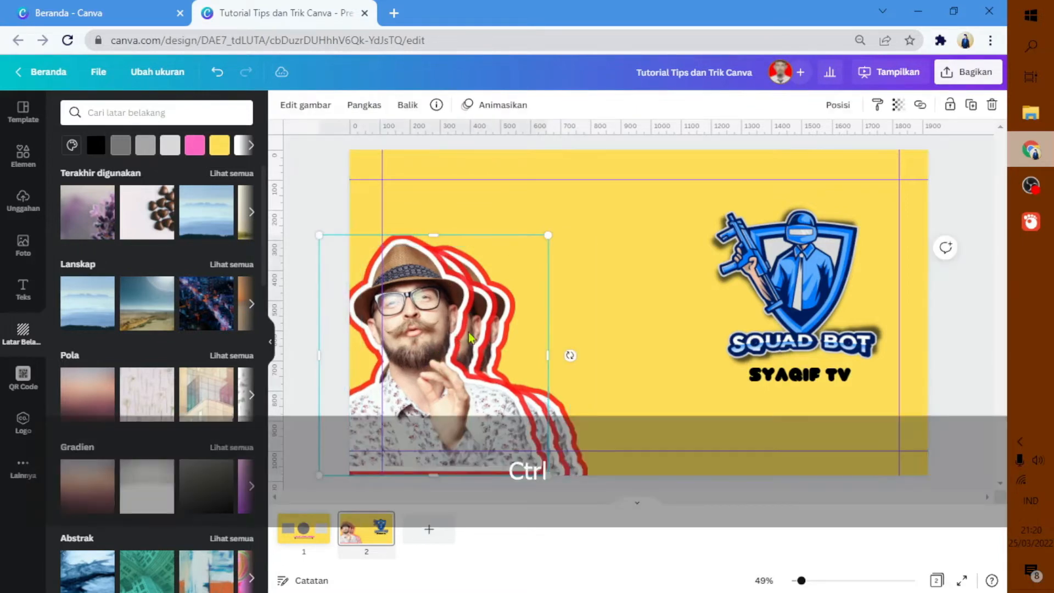
{"action": "left_click_drag", "start_coordinate": [469, 336], "coordinate": [689, 341]}
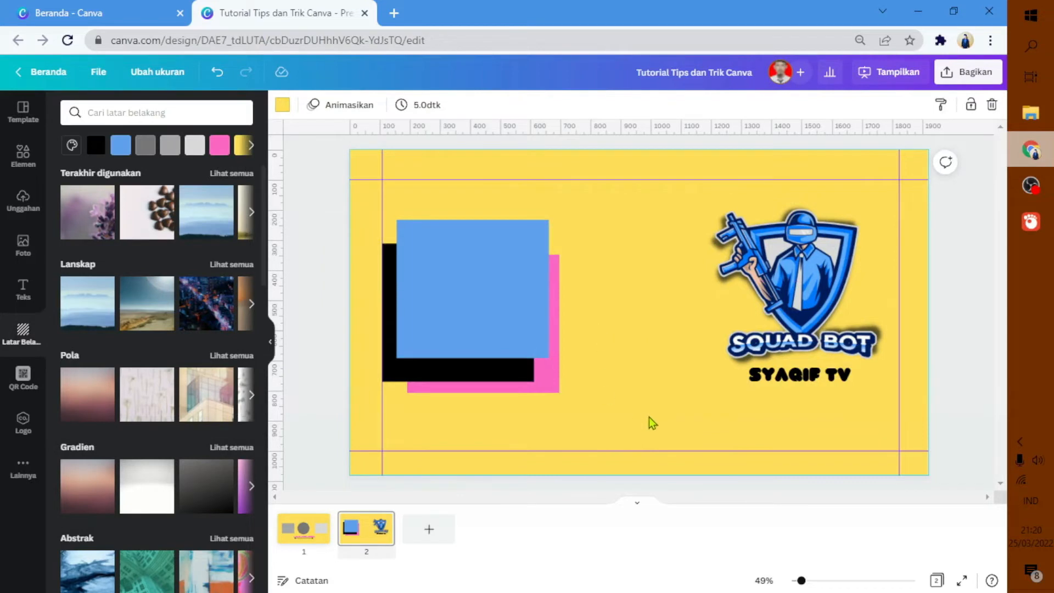
Step: Select the blue, pink and black rectangles in turn through the overlapping stack without changing their layer order
{"action": "left_click", "coordinate": [485, 295], "text": "ctrl"}
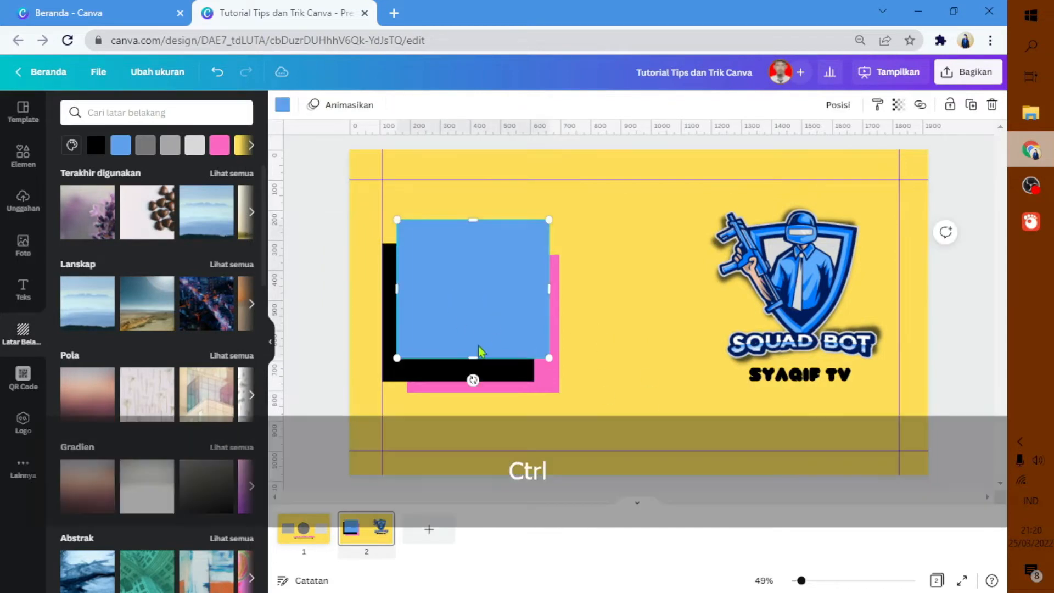
{"action": "left_click", "coordinate": [471, 305], "text": "ctrl"}
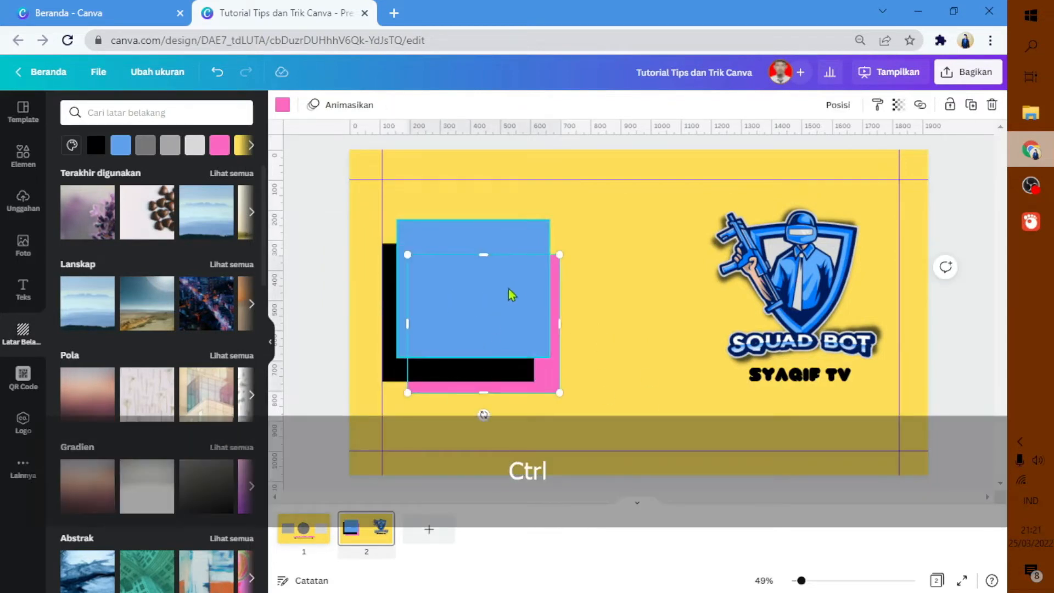
{"action": "left_click", "coordinate": [507, 242], "text": "ctrl"}
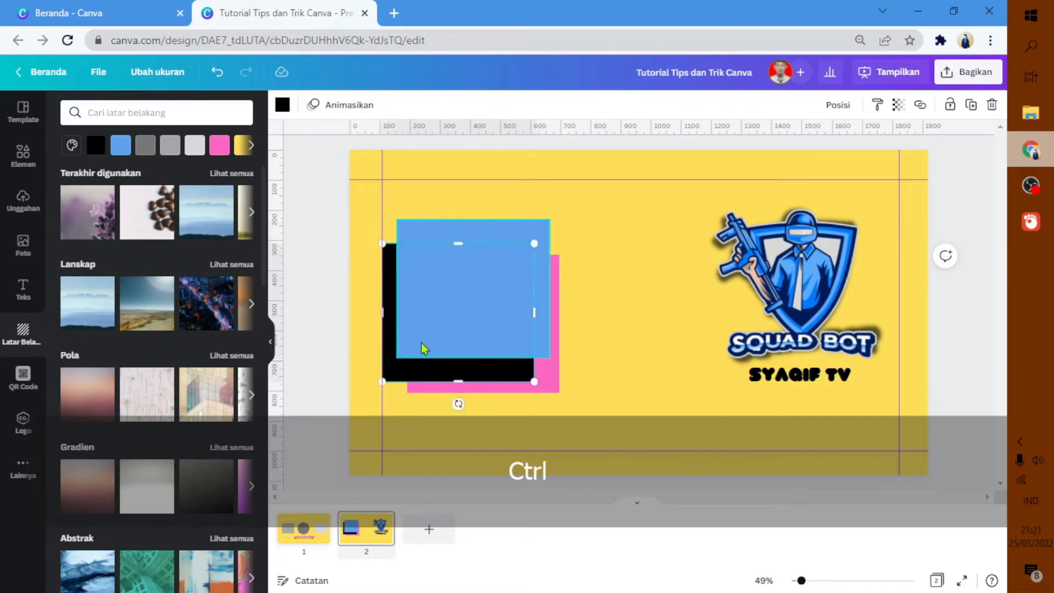
Step: Move the black and pink rectangles exactly behind the blue rectangle so all three are stacked
{"action": "left_click", "coordinate": [458, 372]}
{"action": "left_click_drag", "start_coordinate": [458, 372], "coordinate": [473, 345]}
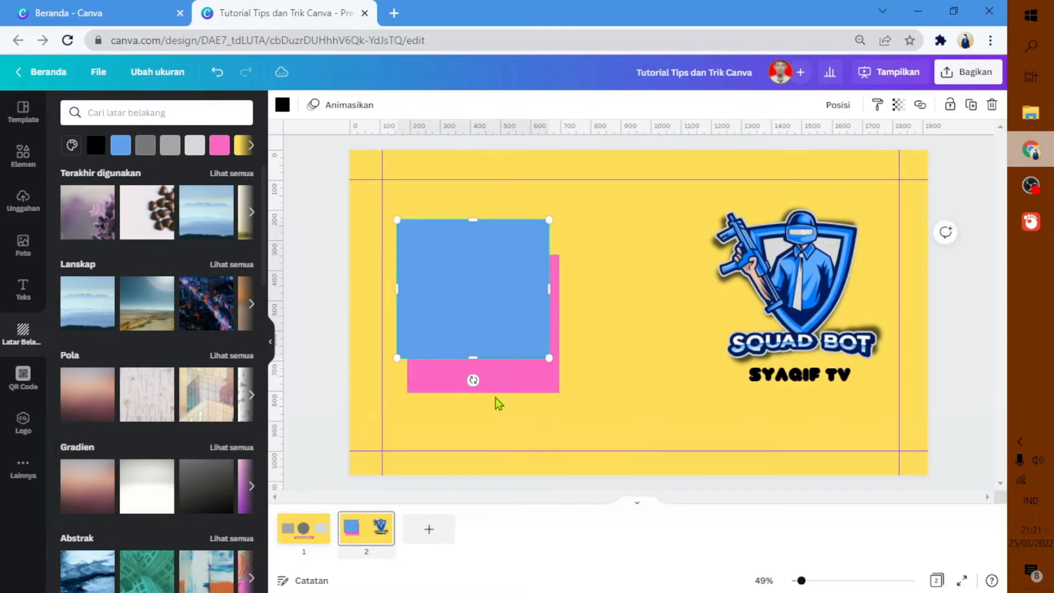
{"action": "left_click_drag", "start_coordinate": [496, 403], "coordinate": [475, 346]}
{"action": "left_click", "coordinate": [499, 299]}
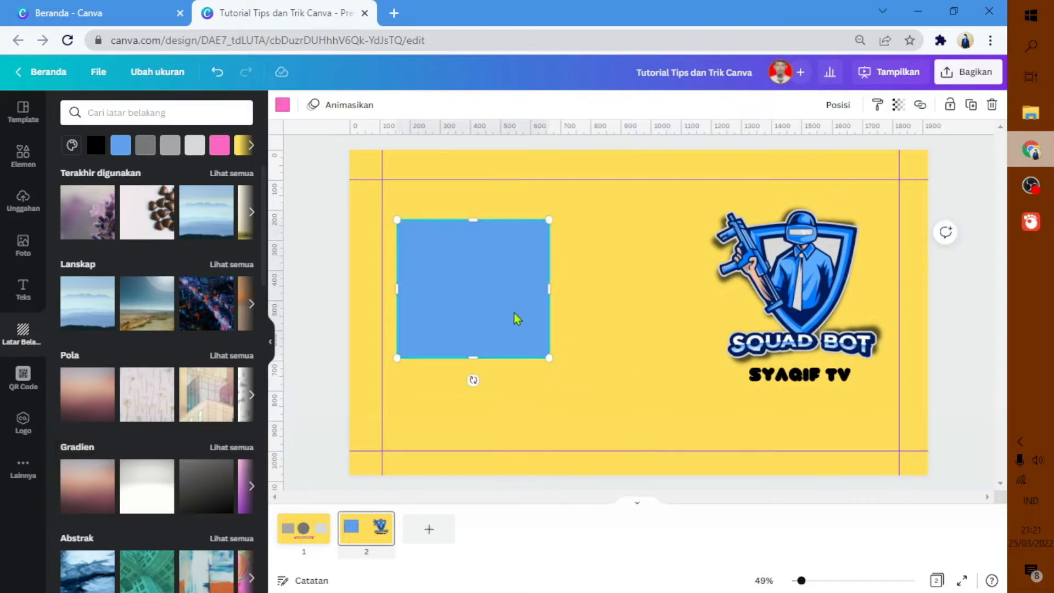
Step: Select the rectangles hidden beneath the blue one, pull the pink one out beside it, and delete the rectangles
{"action": "key", "text": "ctrl"}
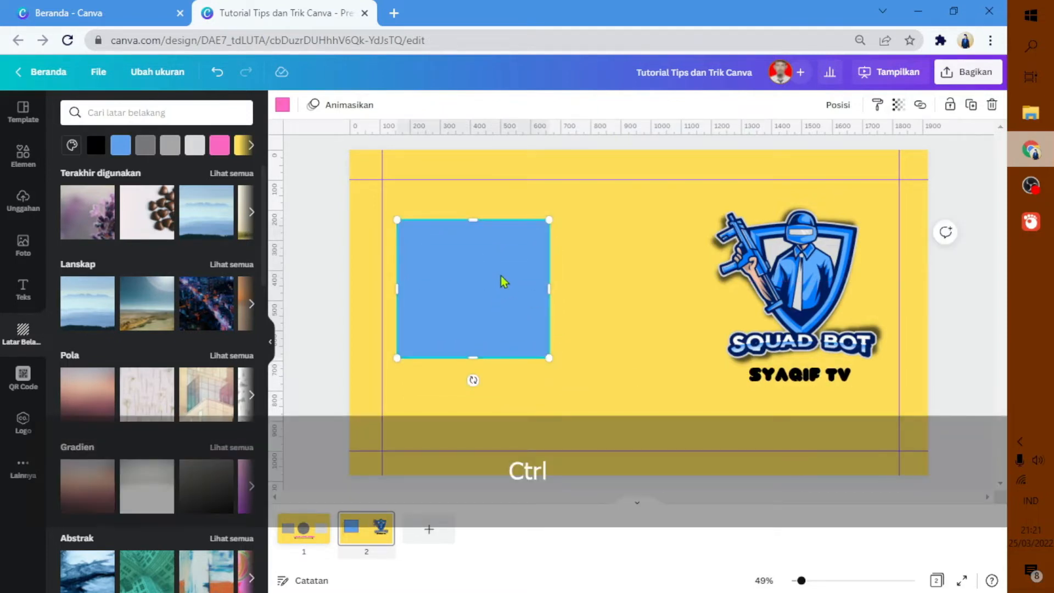
{"action": "left_click", "coordinate": [500, 280], "text": "ctrl"}
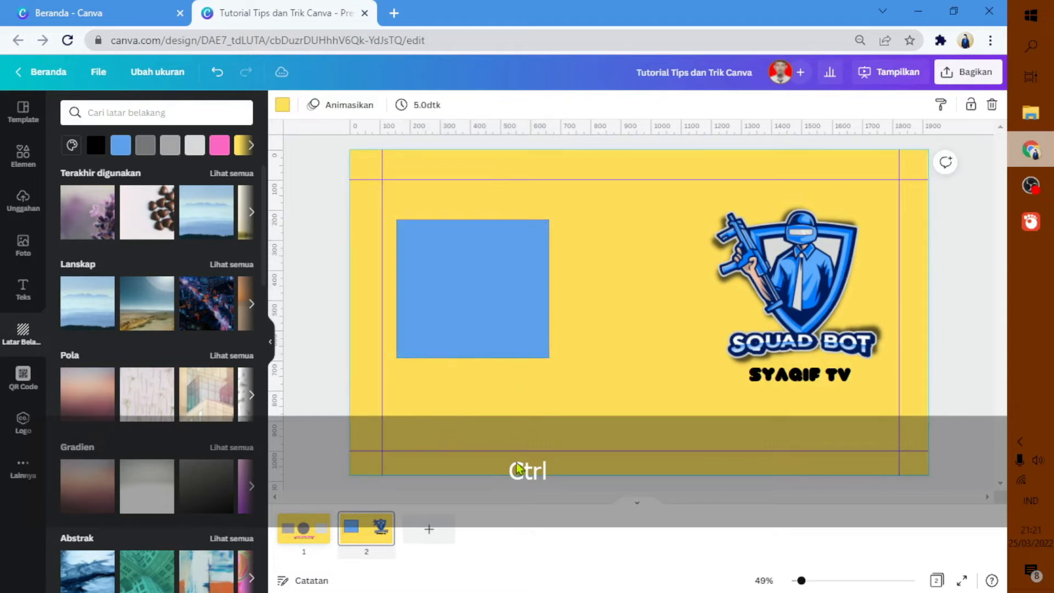
{"action": "left_click", "coordinate": [493, 276], "text": "ctrl"}
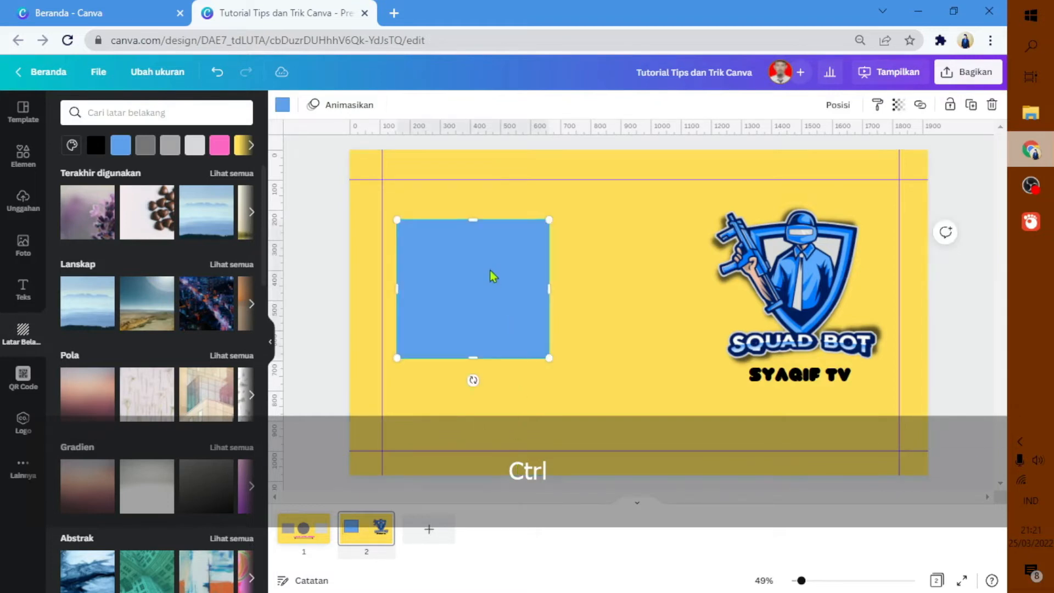
{"action": "mouse_move", "coordinate": [493, 276]}
{"action": "left_mouse_down"}
{"action": "mouse_move", "coordinate": [574, 300]}
{"action": "mouse_move", "coordinate": [492, 270]}
{"action": "left_mouse_up"}
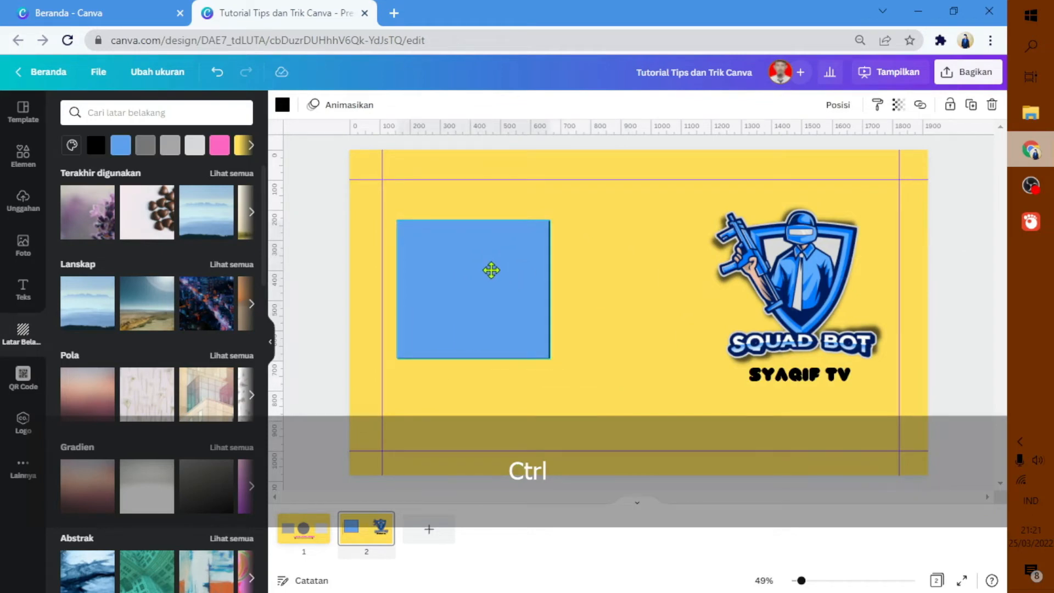
{"action": "left_click", "coordinate": [489, 281], "text": "ctrl"}
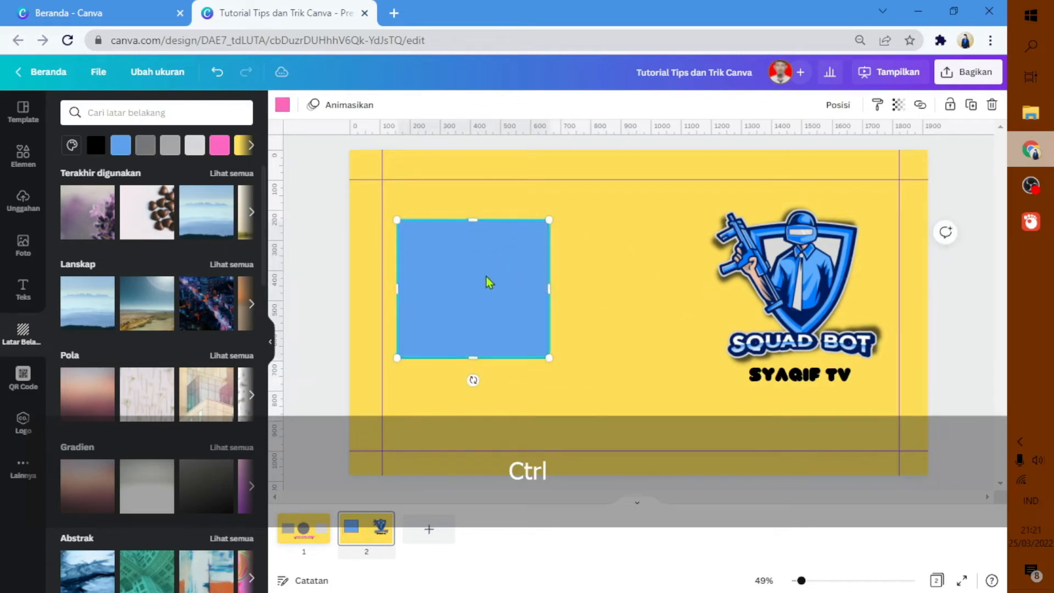
{"action": "left_click_drag", "start_coordinate": [499, 324], "coordinate": [658, 332]}
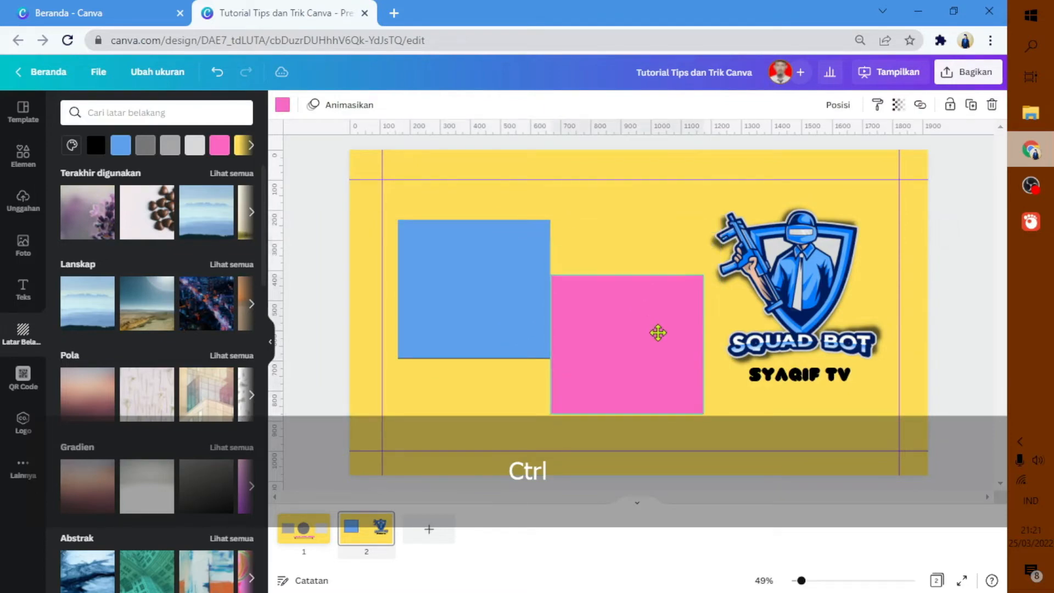
{"action": "key", "text": "Delete"}
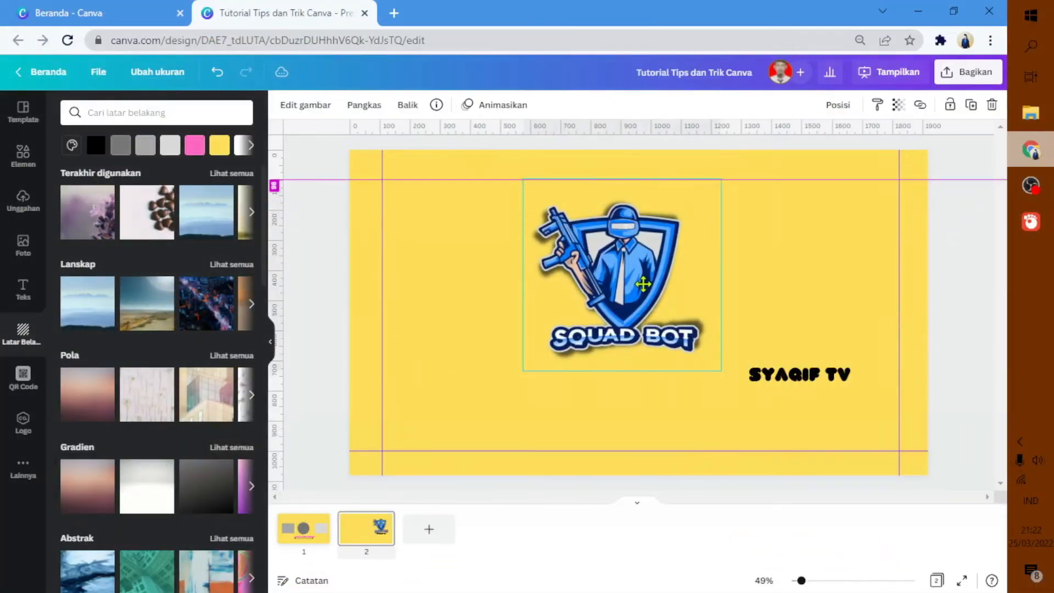
Step: Move the SQUAD BOT logo to the upper middle of page 2 and place the SYAQIF TV text directly beneath it
{"action": "left_click", "coordinate": [643, 283]}
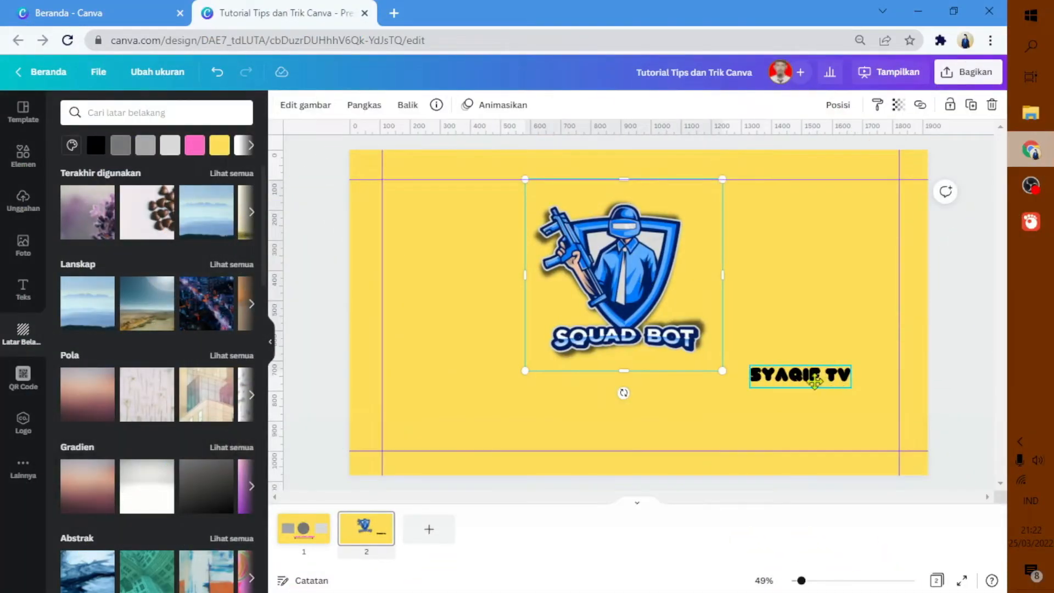
{"action": "left_click_drag", "start_coordinate": [815, 379], "coordinate": [649, 371]}
{"action": "left_click", "coordinate": [961, 327]}
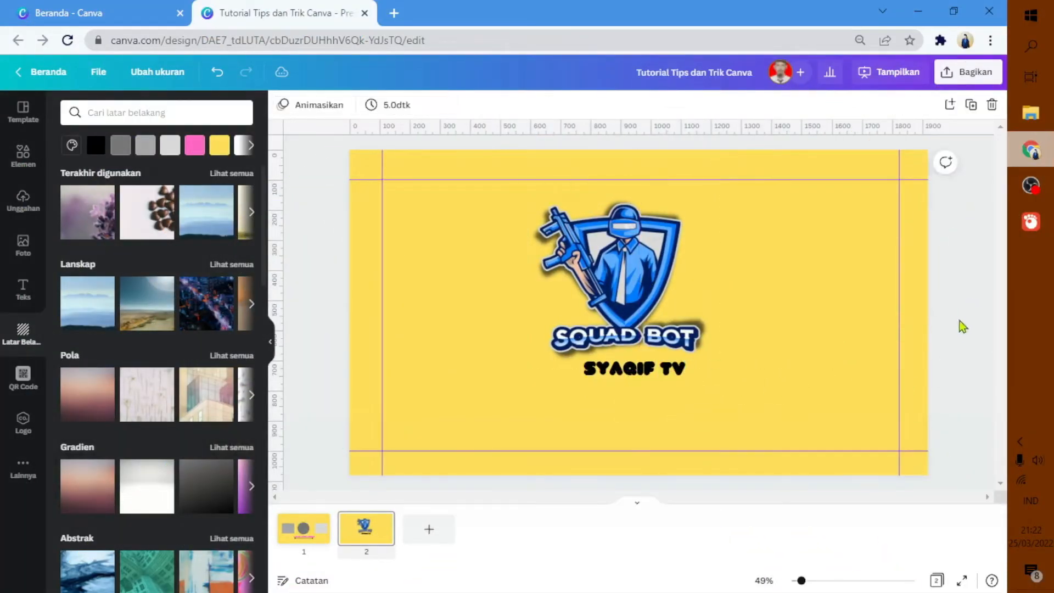
Step: Shift the SQUAD BOT logo slightly right, and move the logo and SYAQIF TV text together towards the page centre
{"action": "mouse_move", "coordinate": [639, 297]}
{"action": "left_mouse_down"}
{"action": "mouse_move", "coordinate": [781, 322]}
{"action": "mouse_move", "coordinate": [674, 294]}
{"action": "mouse_move", "coordinate": [649, 280]}
{"action": "mouse_move", "coordinate": [657, 270]}
{"action": "mouse_move", "coordinate": [639, 290]}
{"action": "left_mouse_up"}
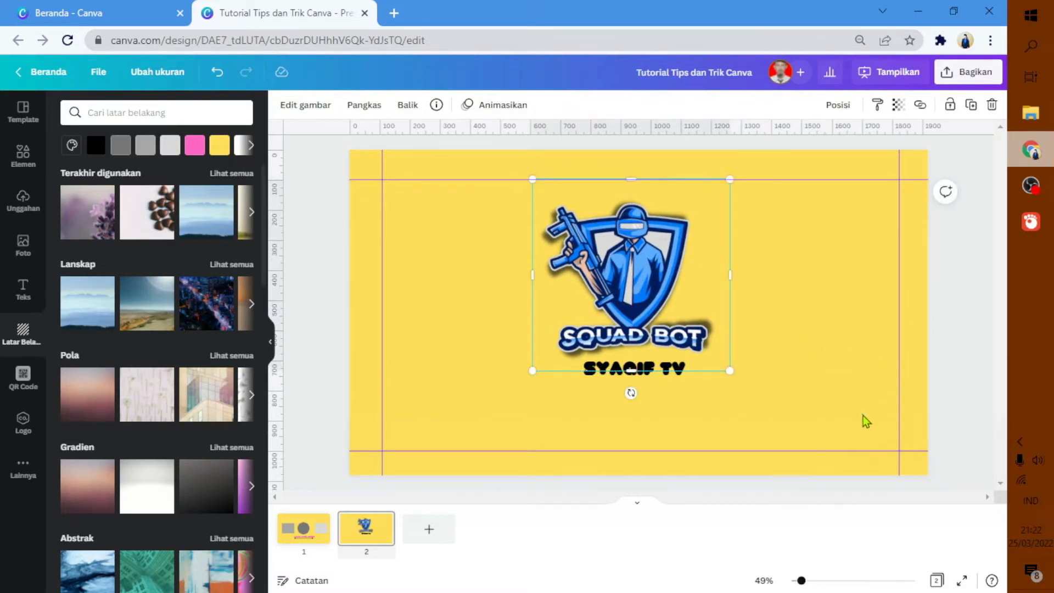
{"action": "left_click_drag", "start_coordinate": [862, 413], "coordinate": [460, 172]}
{"action": "mouse_move", "coordinate": [618, 313]}
{"action": "left_mouse_down"}
{"action": "mouse_move", "coordinate": [692, 298]}
{"action": "mouse_move", "coordinate": [649, 327]}
{"action": "mouse_move", "coordinate": [614, 327]}
{"action": "mouse_move", "coordinate": [671, 331]}
{"action": "mouse_move", "coordinate": [627, 324]}
{"action": "left_mouse_up"}
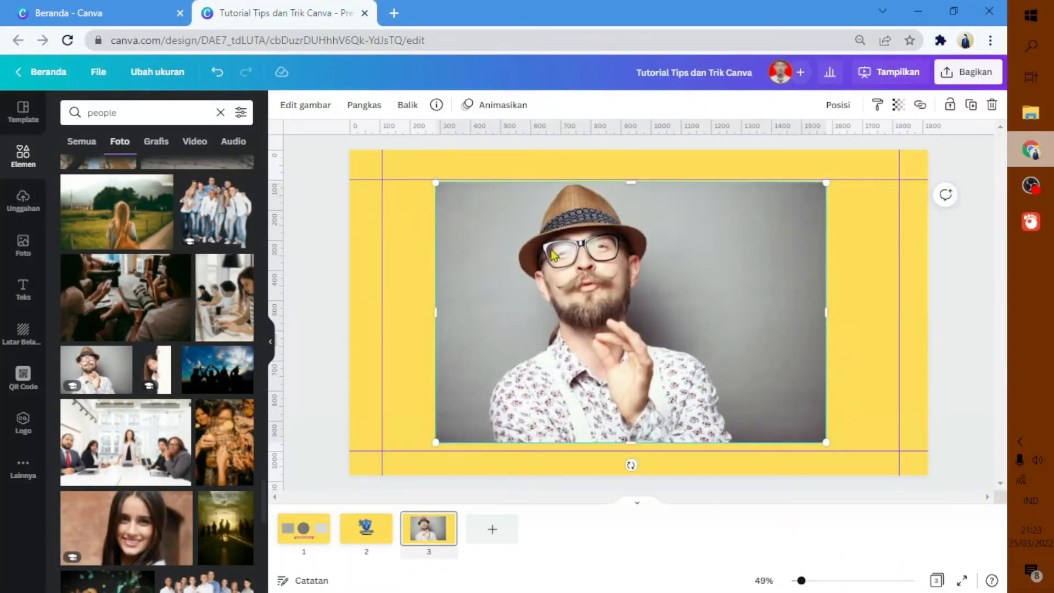
Step: Search the image effects for "bingk" and open the Bingkai frame effect for the man's photo on page 3
{"action": "left_click", "coordinate": [317, 106]}
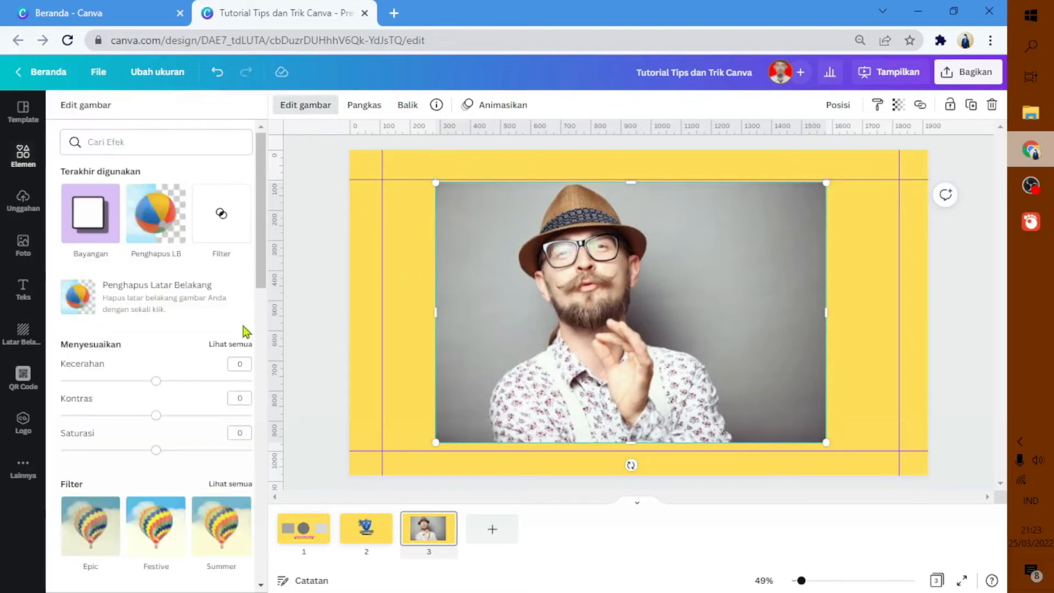
{"action": "scroll", "coordinate": [244, 330], "scroll_direction": "down", "scroll_amount": 10}
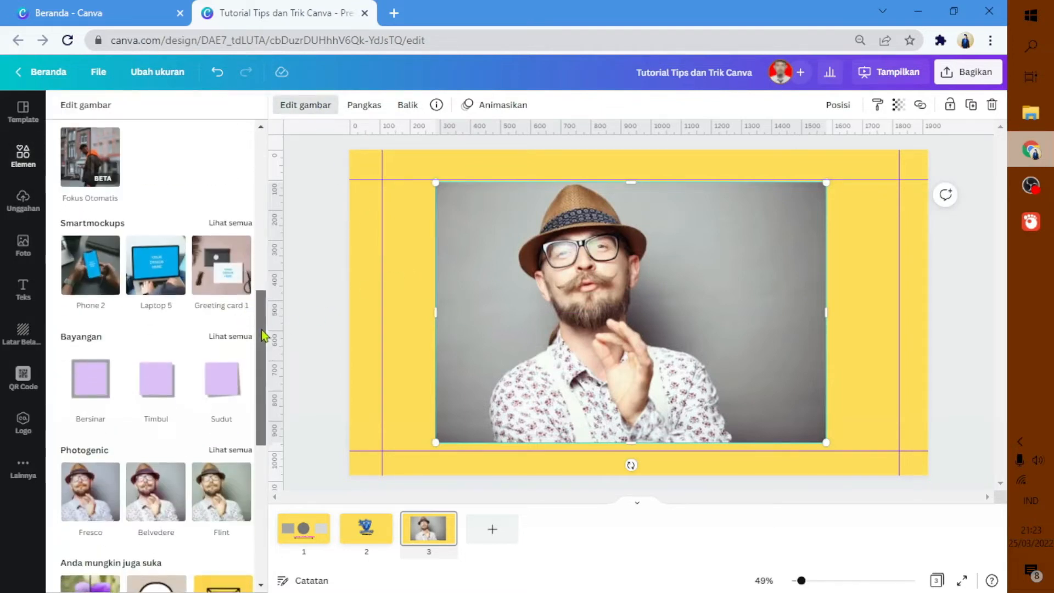
{"action": "scroll", "coordinate": [263, 332], "scroll_direction": "up", "scroll_amount": 3}
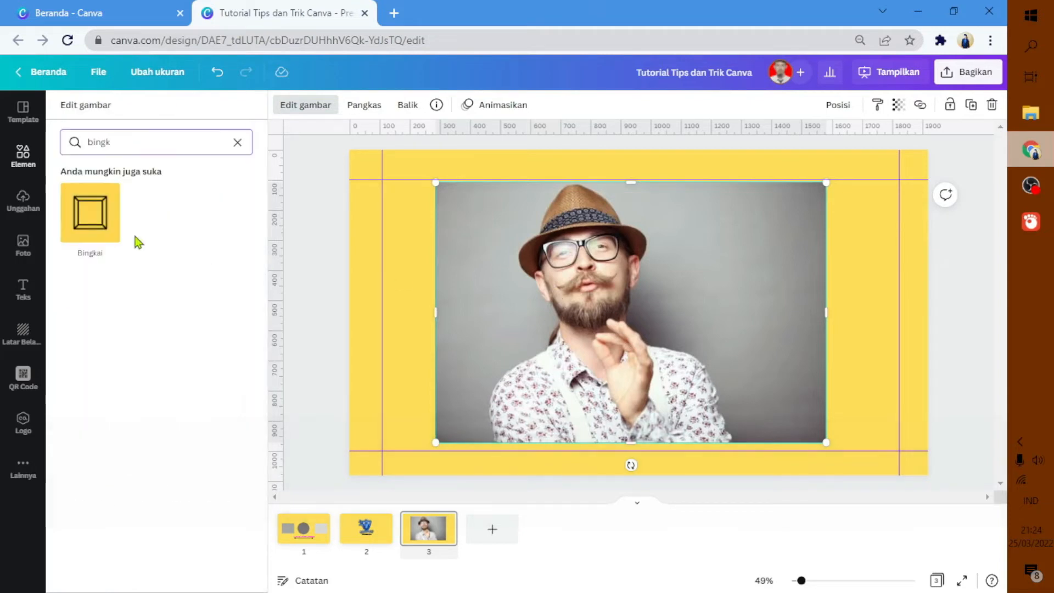
{"action": "left_click", "coordinate": [69, 221]}
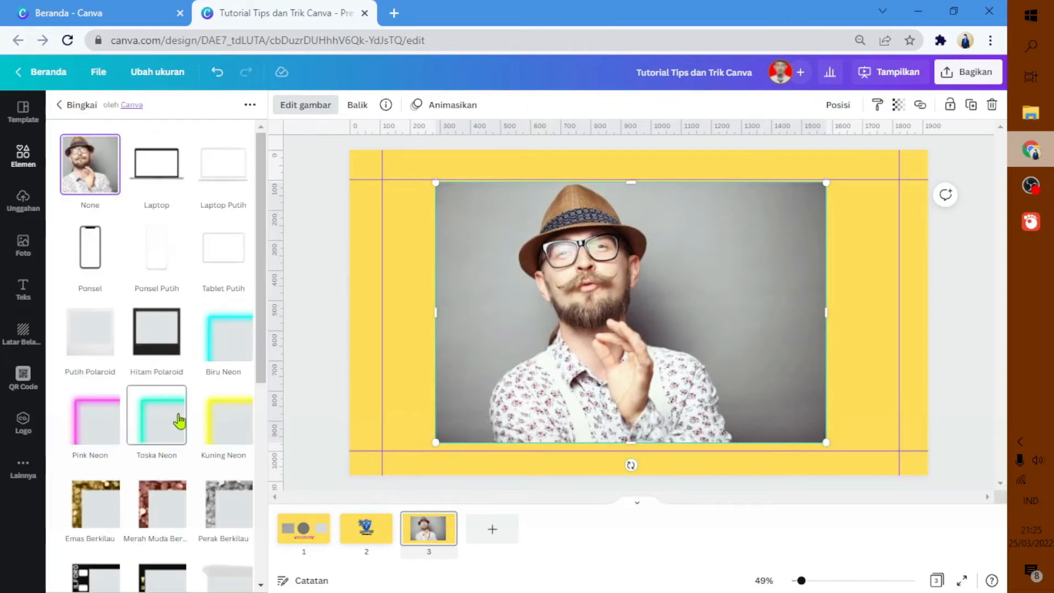
Step: Try the Toska Neon, Kuning Neon and Pink Neon frames on the man's photo
{"action": "left_click", "coordinate": [179, 422]}
{"action": "left_click", "coordinate": [225, 436]}
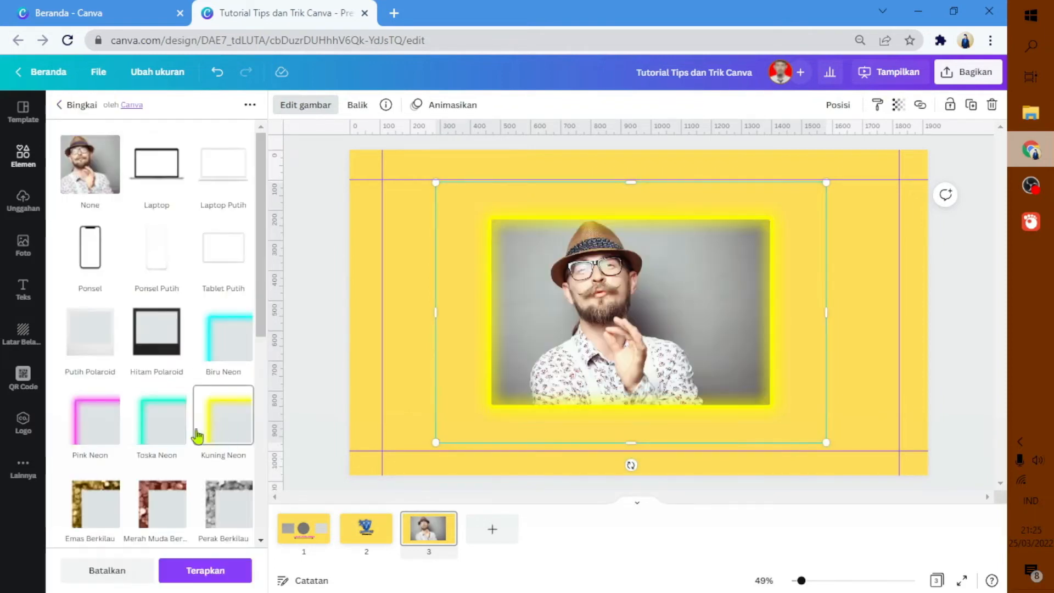
{"action": "left_click", "coordinate": [94, 425]}
Step: Try the Ponsel frame on the man's photo, but apply the Laptop frame to it
{"action": "left_click", "coordinate": [145, 170]}
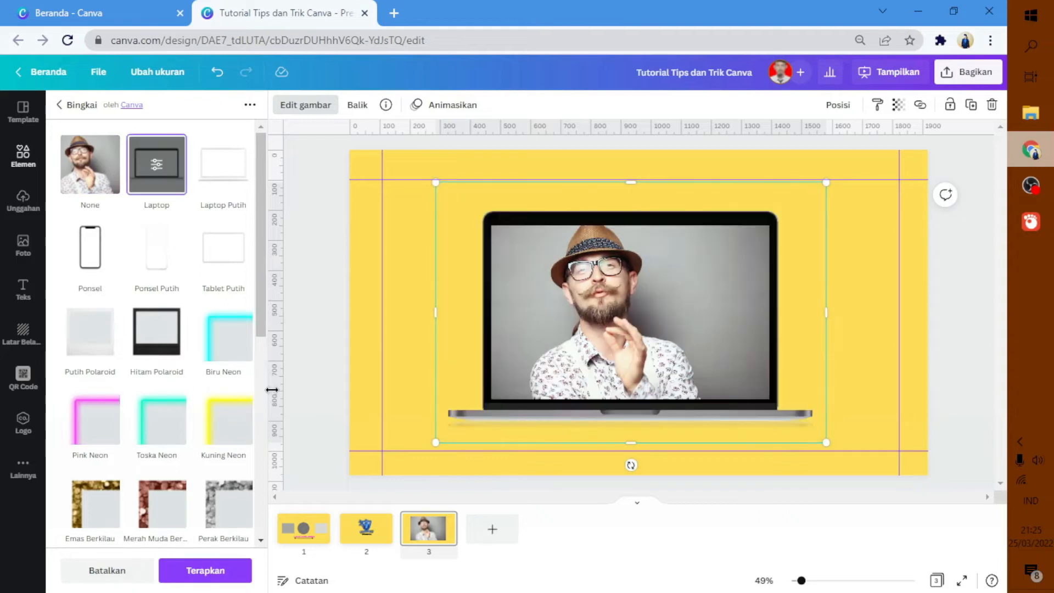
{"action": "left_click", "coordinate": [109, 262]}
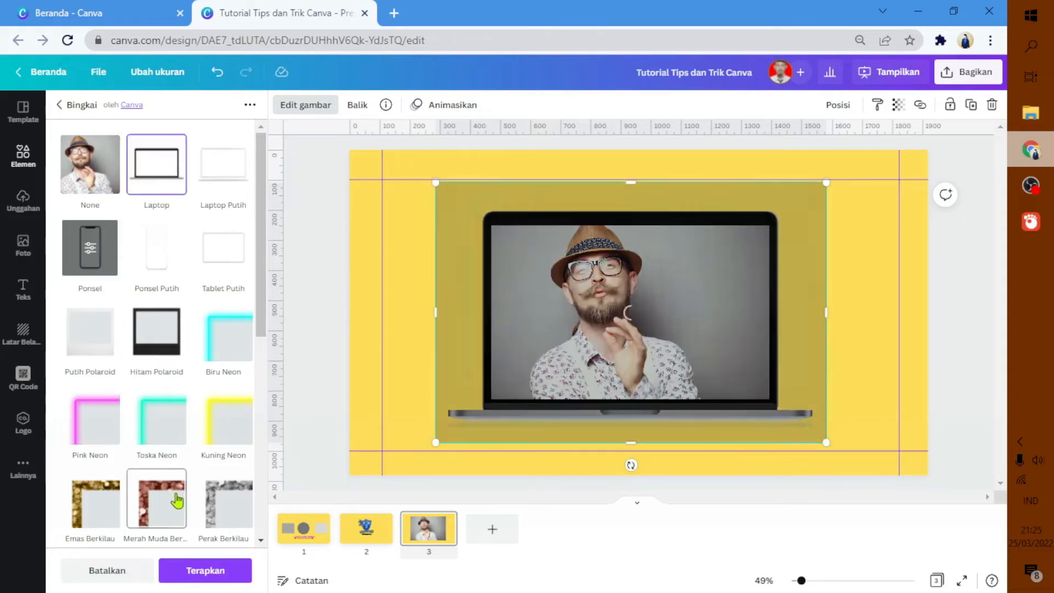
{"action": "key", "text": "ctrl+z"}
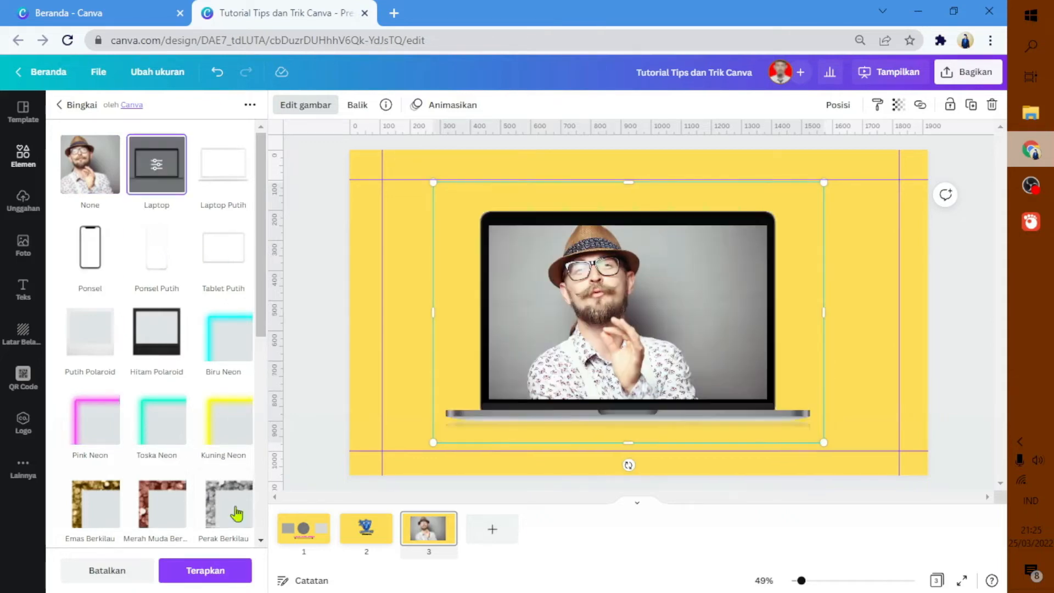
{"action": "left_click", "coordinate": [205, 569]}
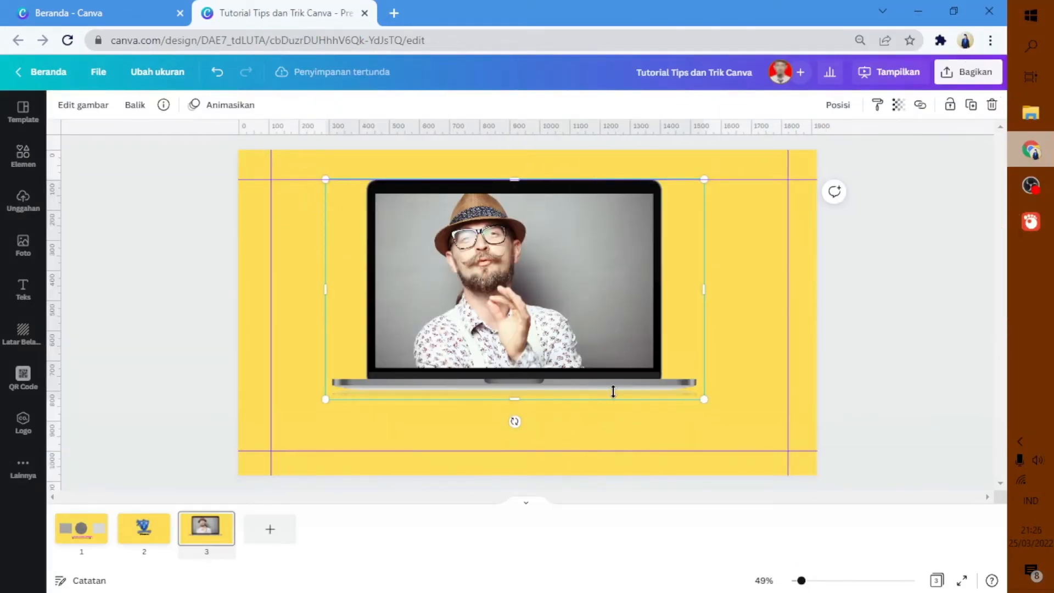
Step: Add a wide grey rectangle band below the laptop and centre the text "SYAQIF TV YOUTUBE CHANNEL" on it
{"action": "key", "text": "r"}
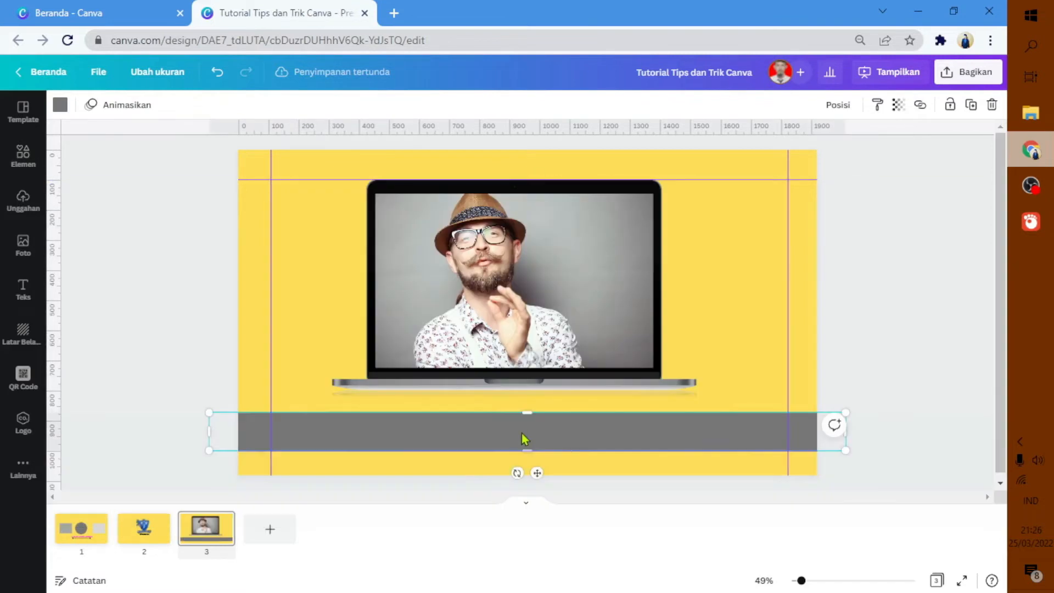
{"action": "key", "text": "t"}
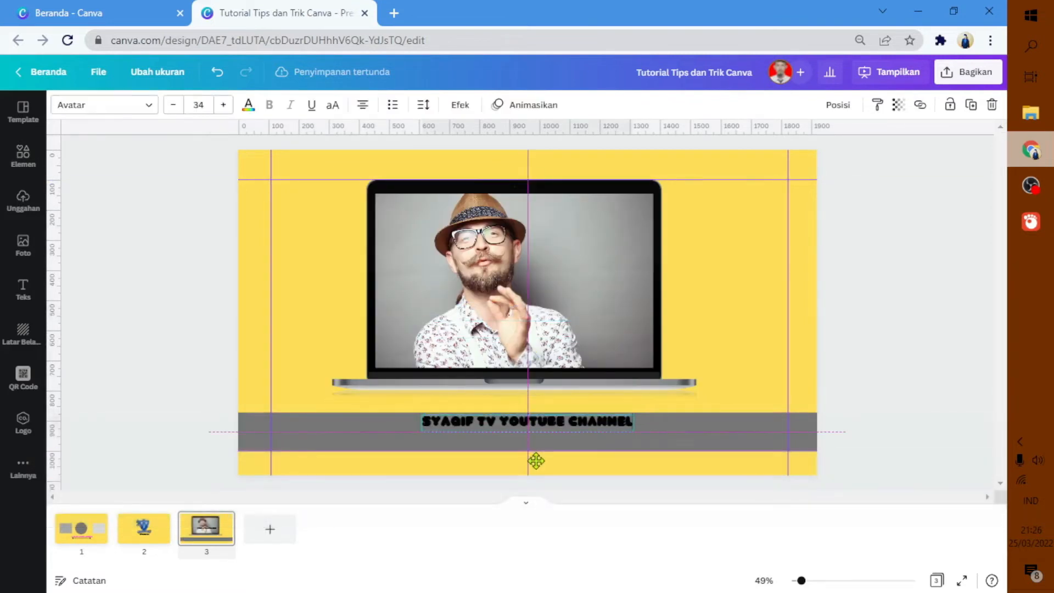
{"action": "left_click_drag", "start_coordinate": [536, 461], "coordinate": [536, 464]}
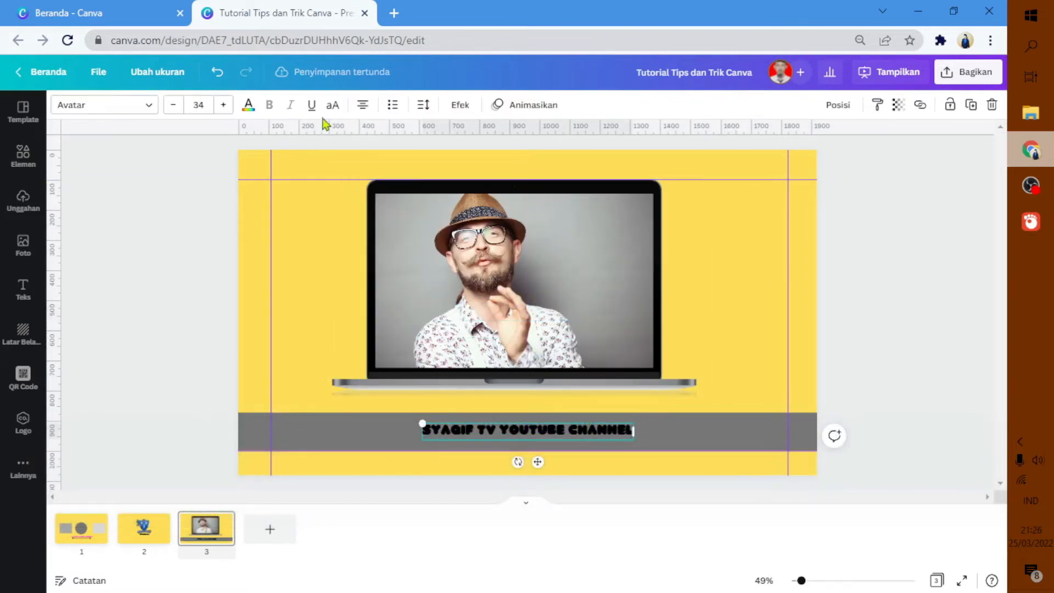
Step: Colour the text on the grey band white and set its font to Argent
{"action": "left_click", "coordinate": [249, 104]}
{"action": "left_click", "coordinate": [74, 292]}
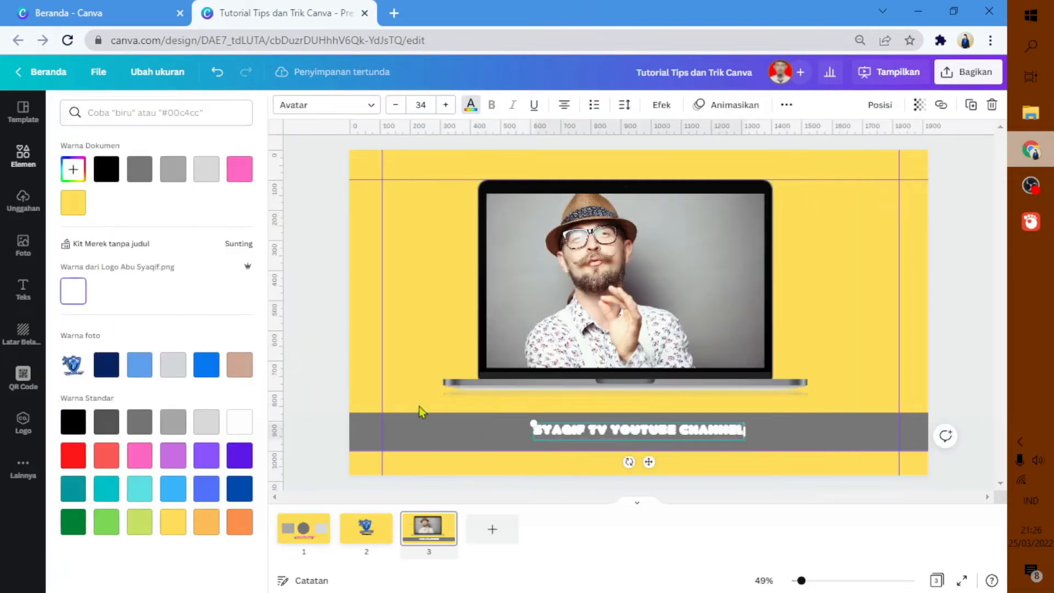
{"action": "left_click", "coordinate": [348, 109]}
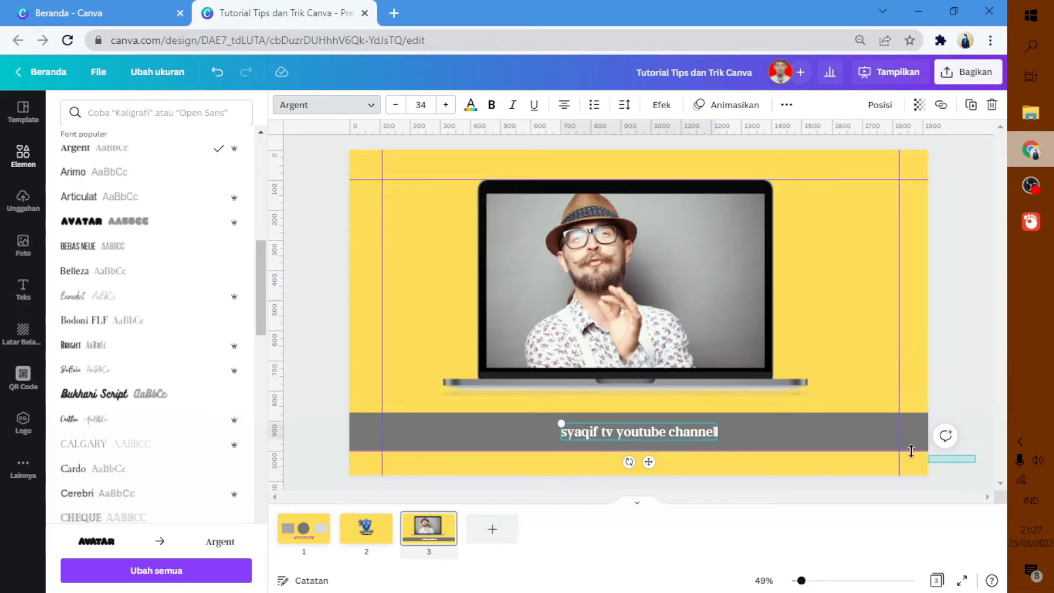
Step: Lock the grey rectangle band below the laptop and check the lock by selecting the band again
{"action": "left_click_drag", "start_coordinate": [976, 463], "coordinate": [854, 341]}
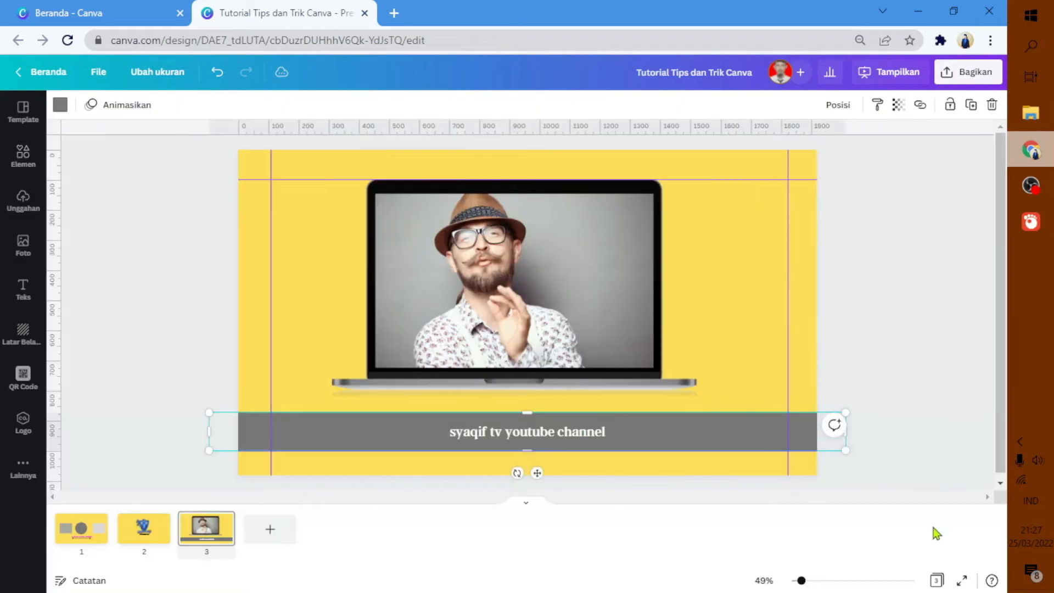
{"action": "left_click", "coordinate": [949, 104]}
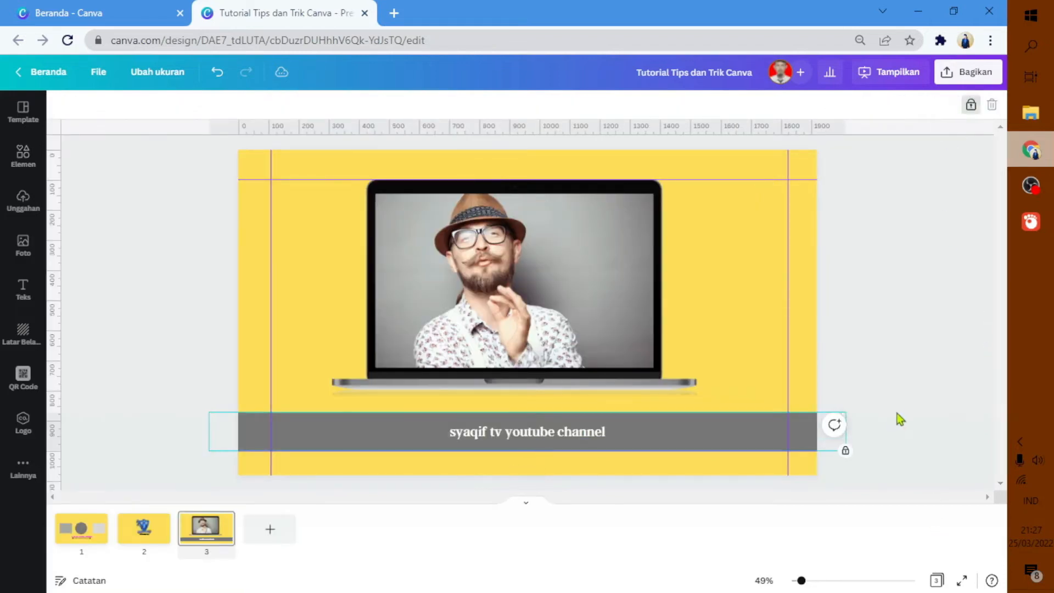
{"action": "left_click", "coordinate": [756, 464]}
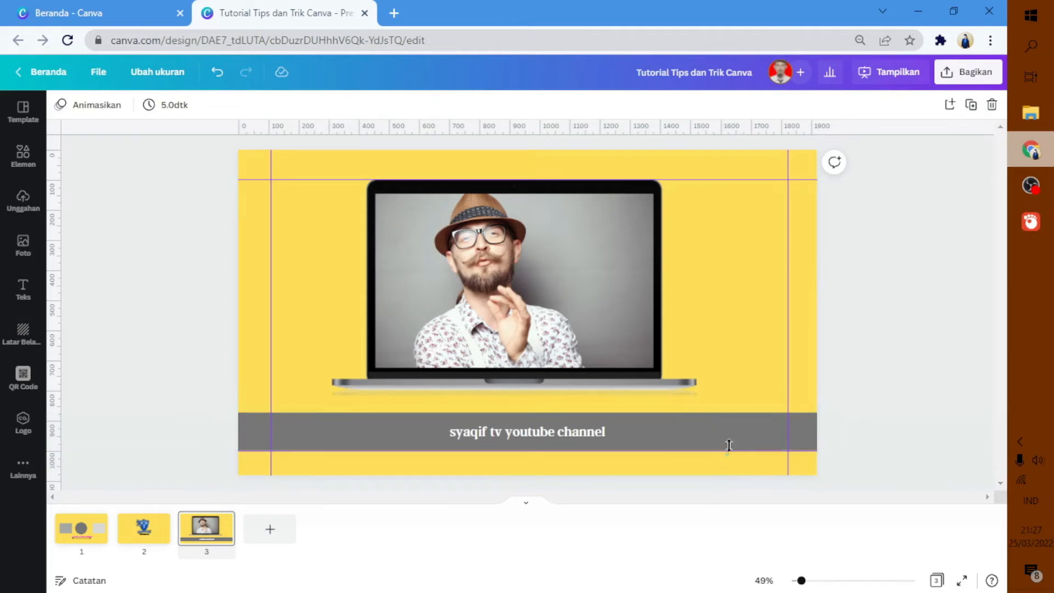
{"action": "left_click", "coordinate": [790, 444]}
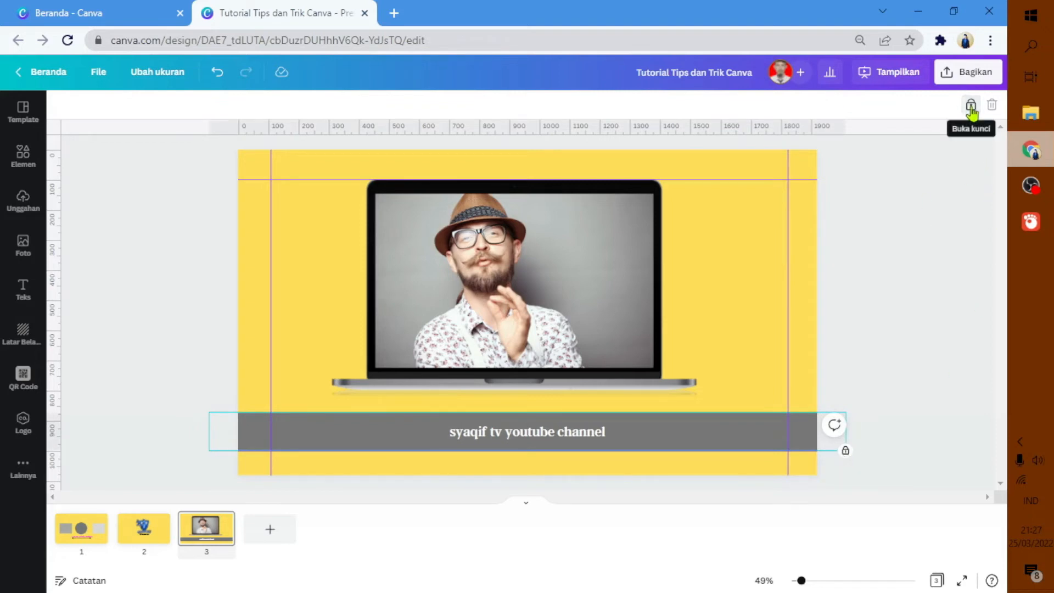
Step: Lock only the position of the "syaqif tv youtube channel" text, and compare it with the fully locked band by selecting each
{"action": "left_click", "coordinate": [581, 433]}
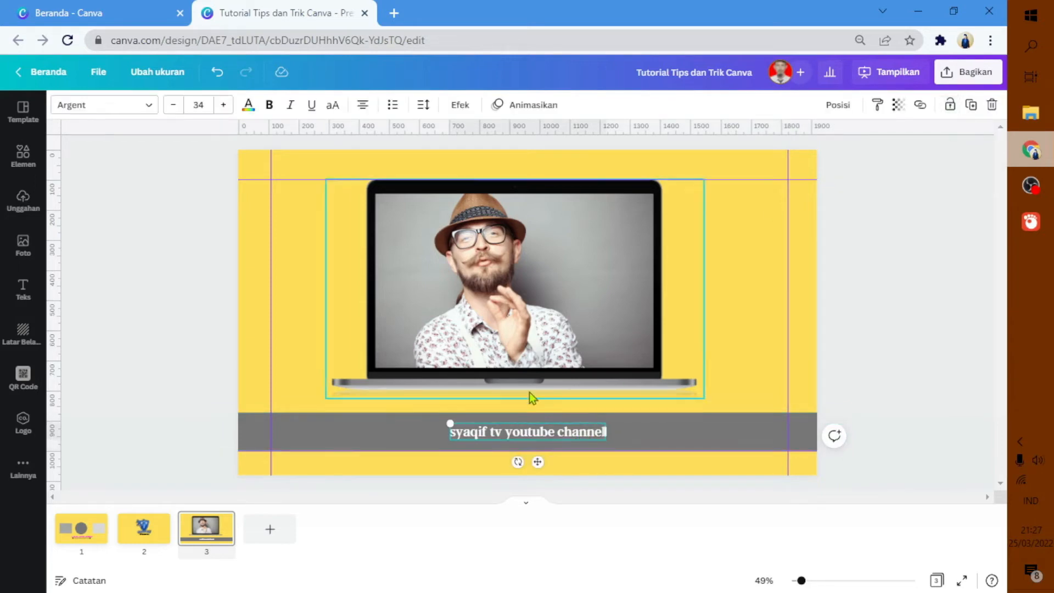
{"action": "left_click", "coordinate": [949, 105]}
{"action": "left_click", "coordinate": [896, 443]}
{"action": "left_click", "coordinate": [530, 431]}
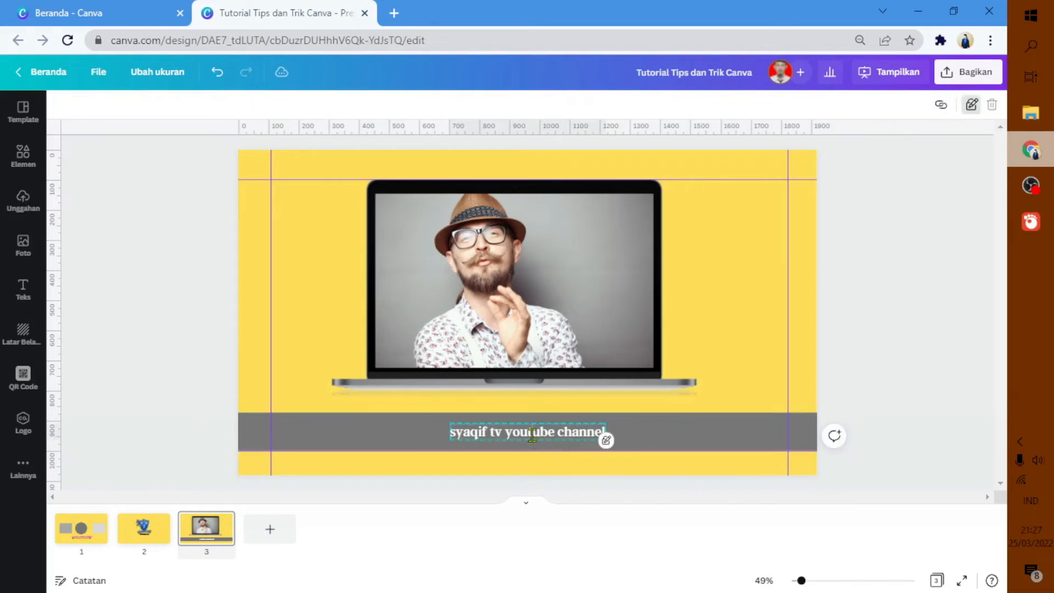
{"action": "left_click", "coordinate": [530, 431]}
{"action": "left_click", "coordinate": [639, 436]}
{"action": "left_click", "coordinate": [552, 437]}
{"action": "left_click", "coordinate": [662, 437]}
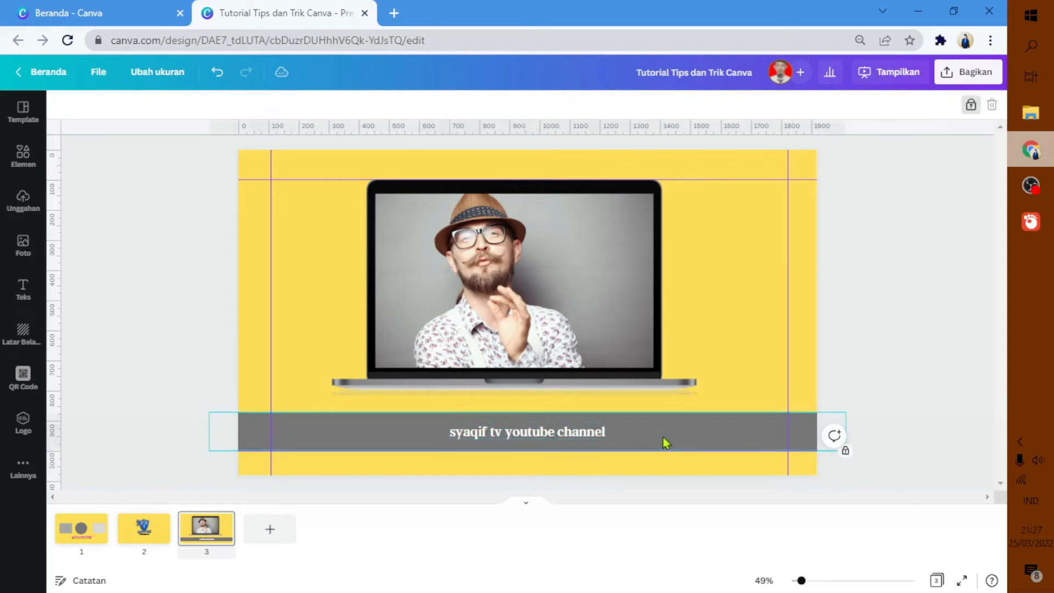
{"action": "left_click", "coordinate": [875, 261]}
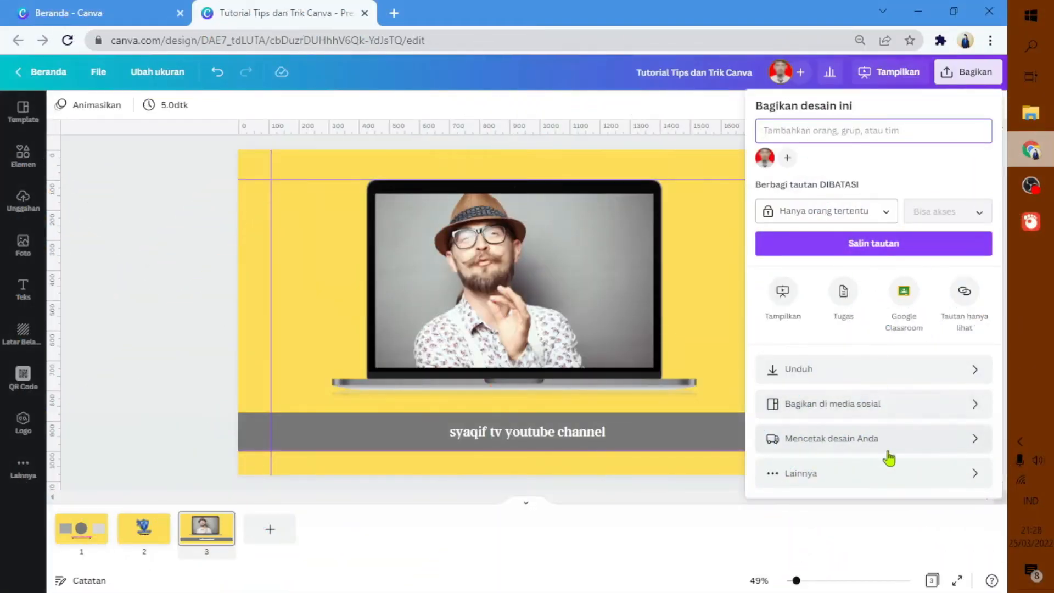
Step: Examine the extra sharing options and the folder choices for publishing the design as a template
{"action": "left_click", "coordinate": [896, 487]}
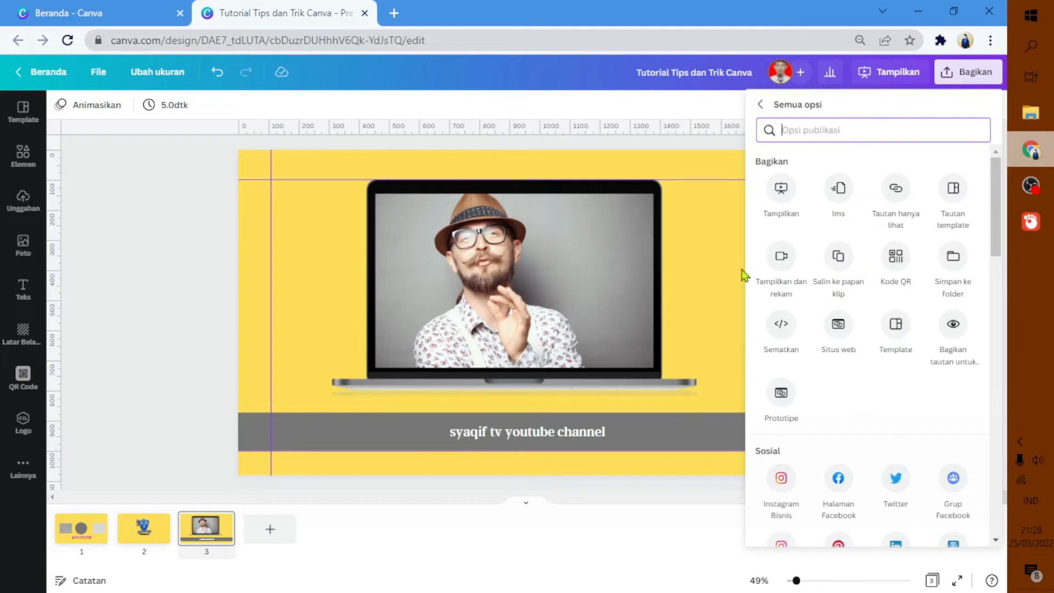
{"action": "left_click", "coordinate": [720, 283]}
{"action": "left_click", "coordinate": [968, 73]}
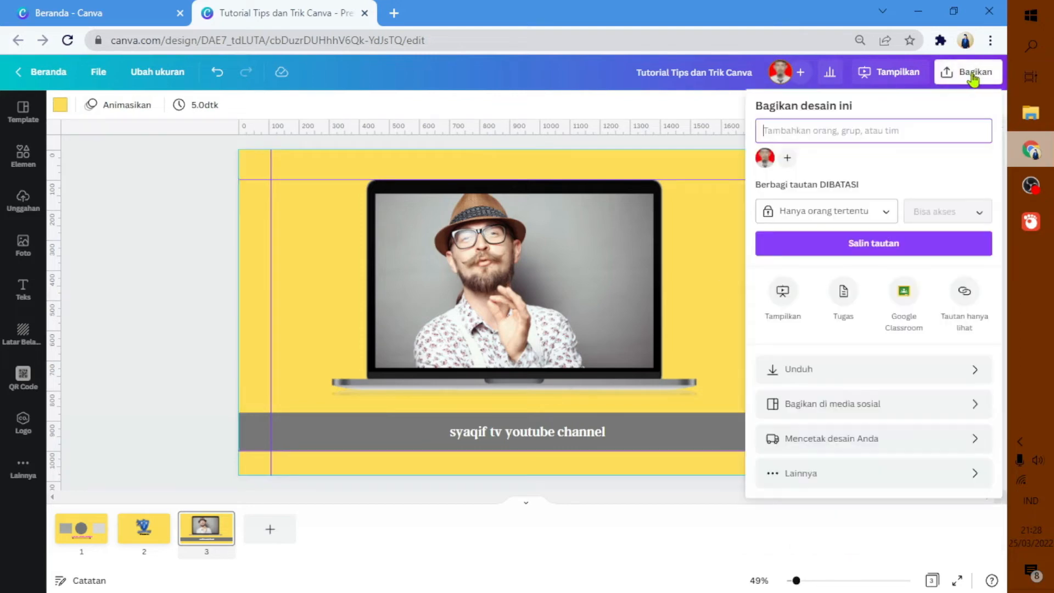
{"action": "left_click", "coordinate": [822, 475]}
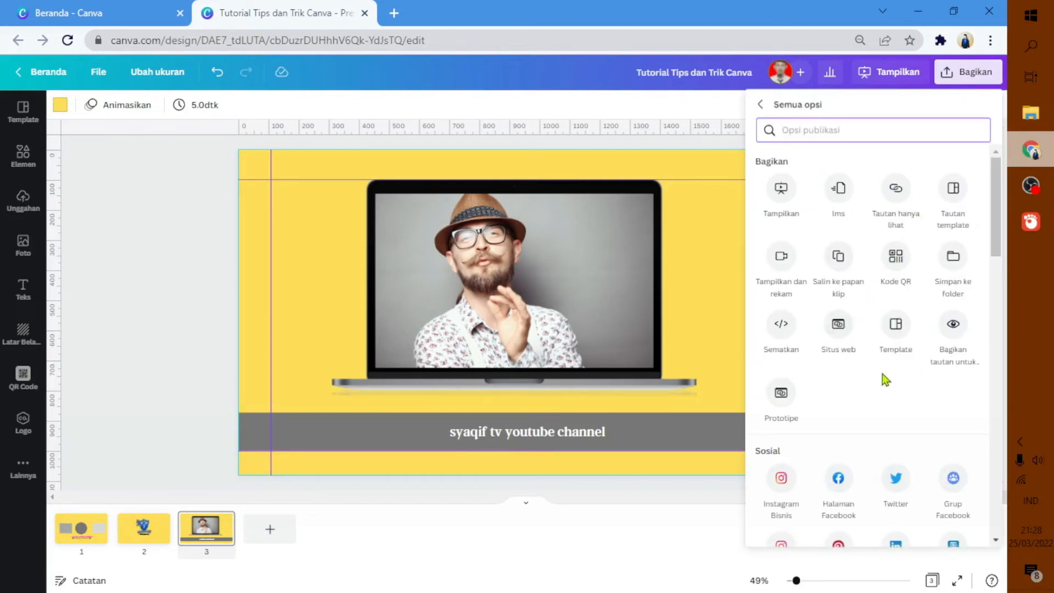
{"action": "left_click", "coordinate": [896, 329]}
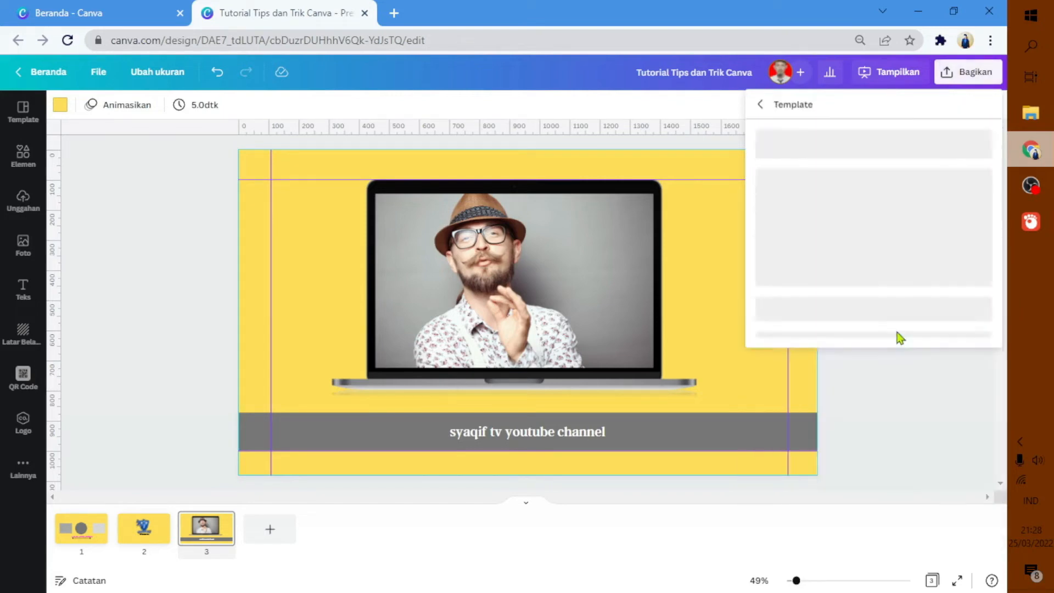
{"action": "left_click", "coordinate": [944, 195]}
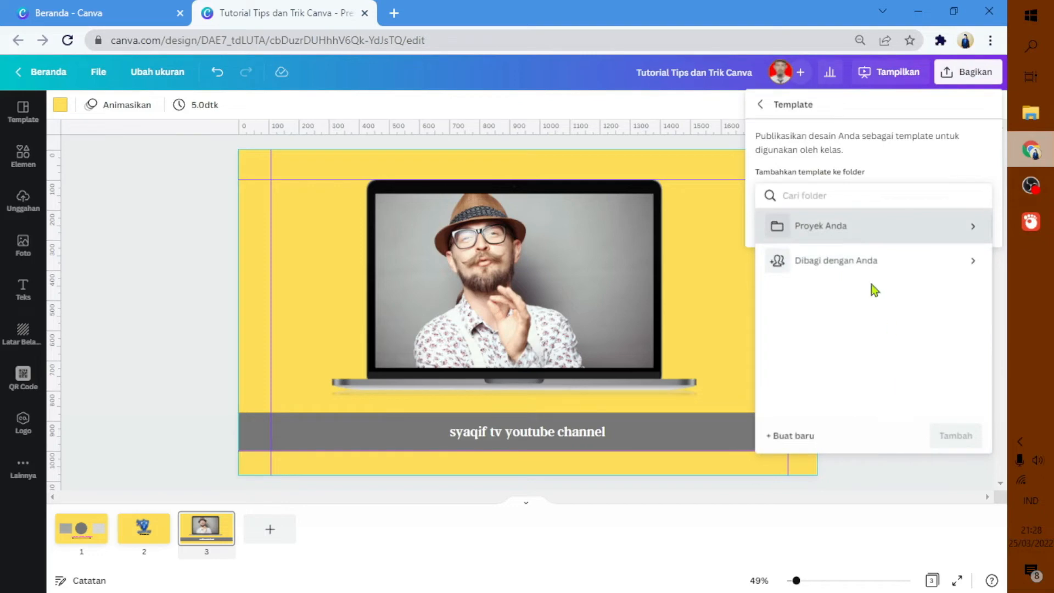
{"action": "left_click", "coordinate": [748, 148]}
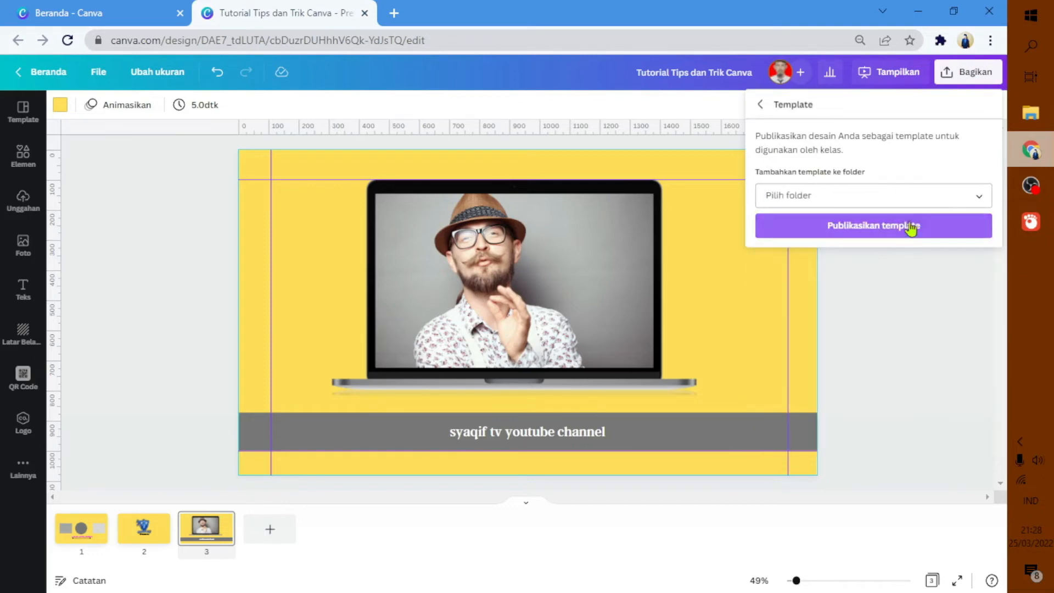
{"action": "left_click", "coordinate": [959, 196]}
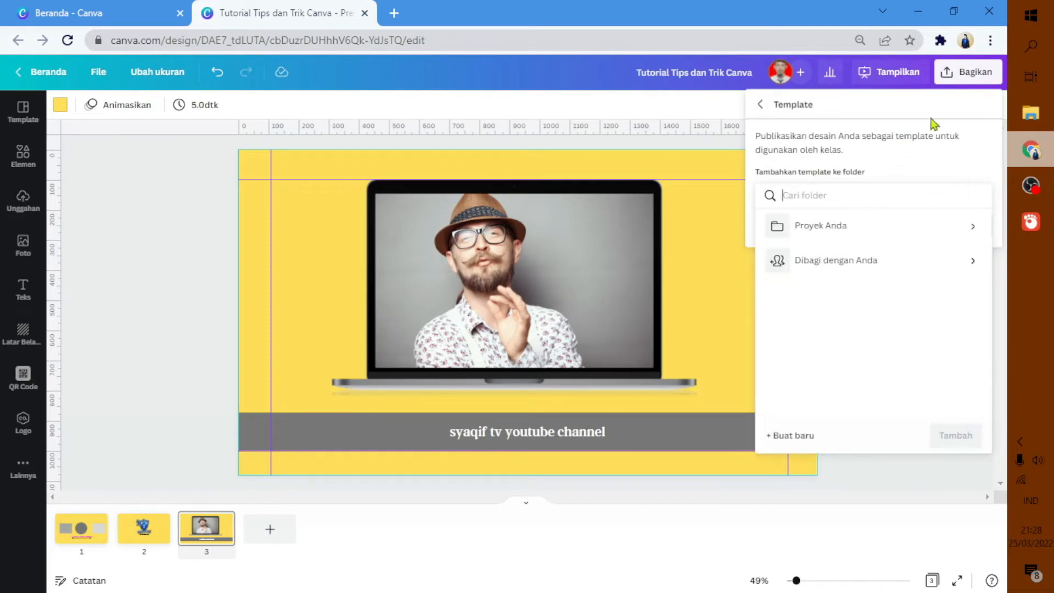
Step: Copy the design's watch link from the sharing options and paste it in a new browser tab
{"action": "left_click", "coordinate": [969, 71]}
{"action": "left_click", "coordinate": [964, 298]}
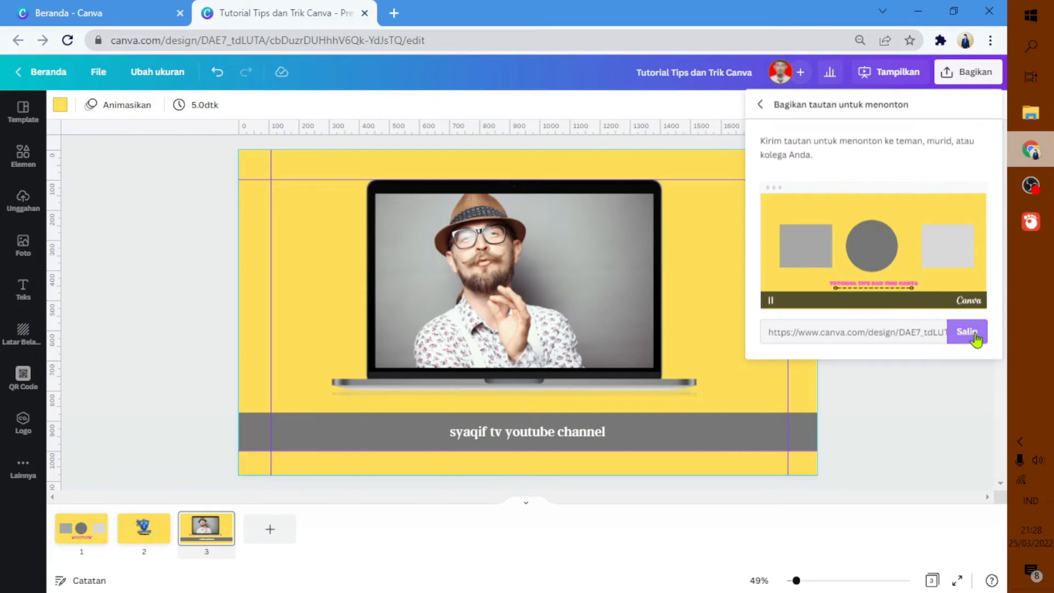
{"action": "left_click", "coordinate": [967, 333]}
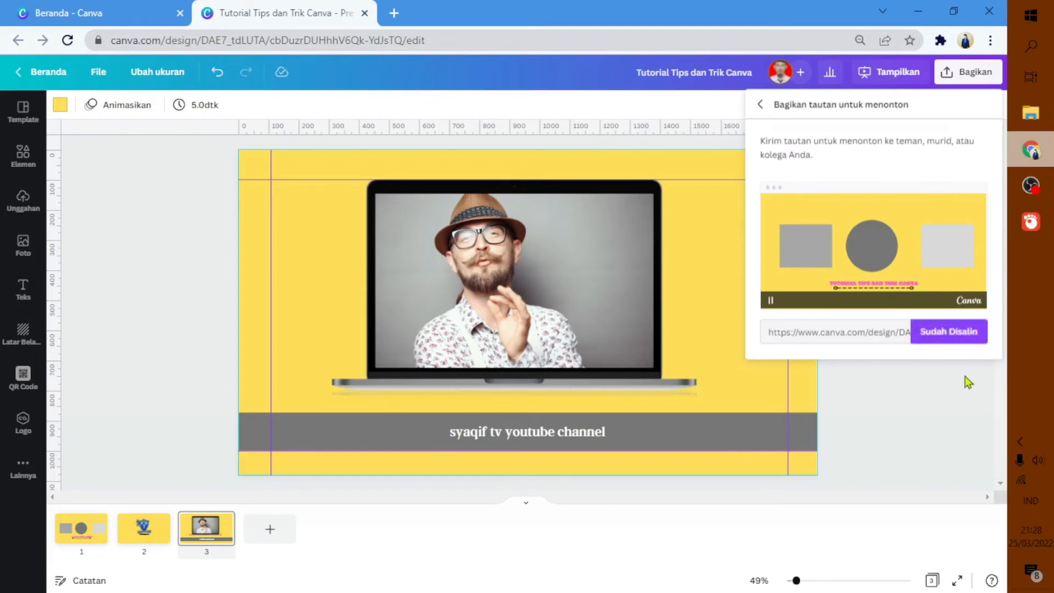
{"action": "left_click", "coordinate": [394, 13]}
{"action": "right_click", "coordinate": [360, 44]}
Step: Copy the design's template link from the sharing options and open it in a new browser tab
{"action": "left_click", "coordinate": [963, 74]}
{"action": "left_click", "coordinate": [867, 473]}
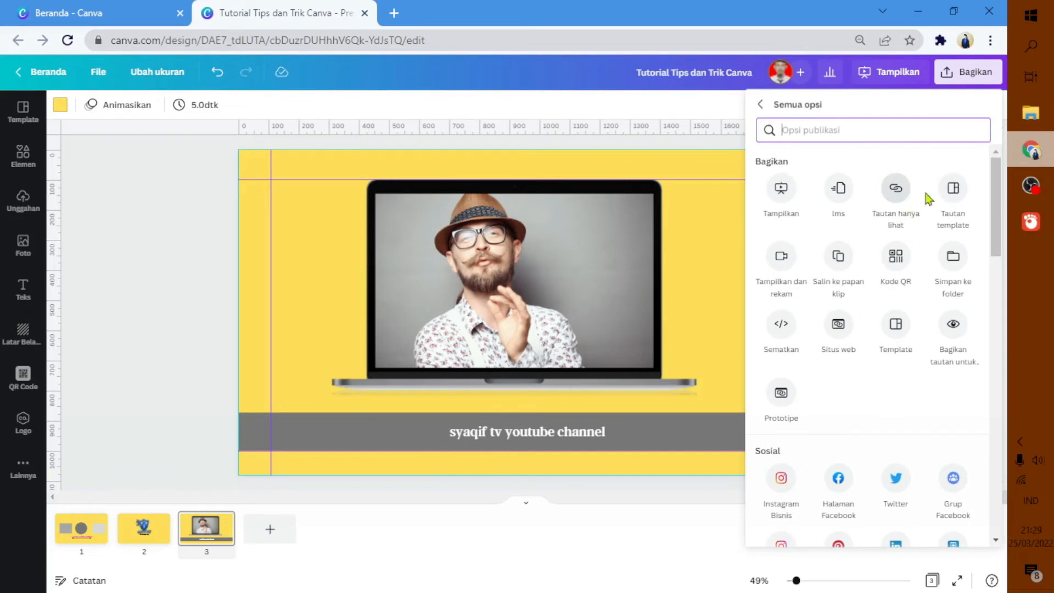
{"action": "left_click", "coordinate": [955, 198]}
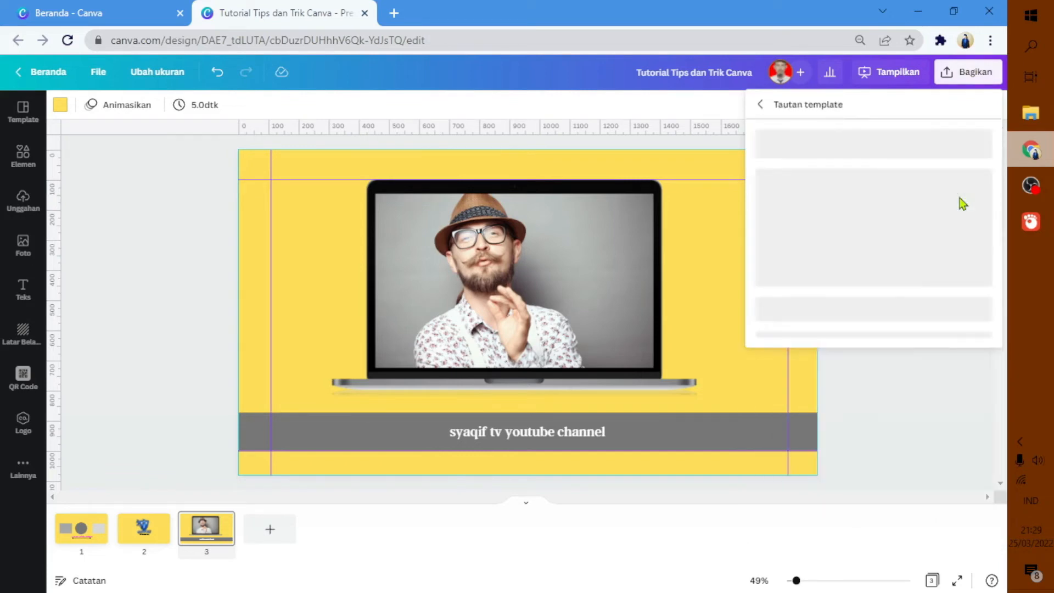
{"action": "left_click", "coordinate": [972, 214]}
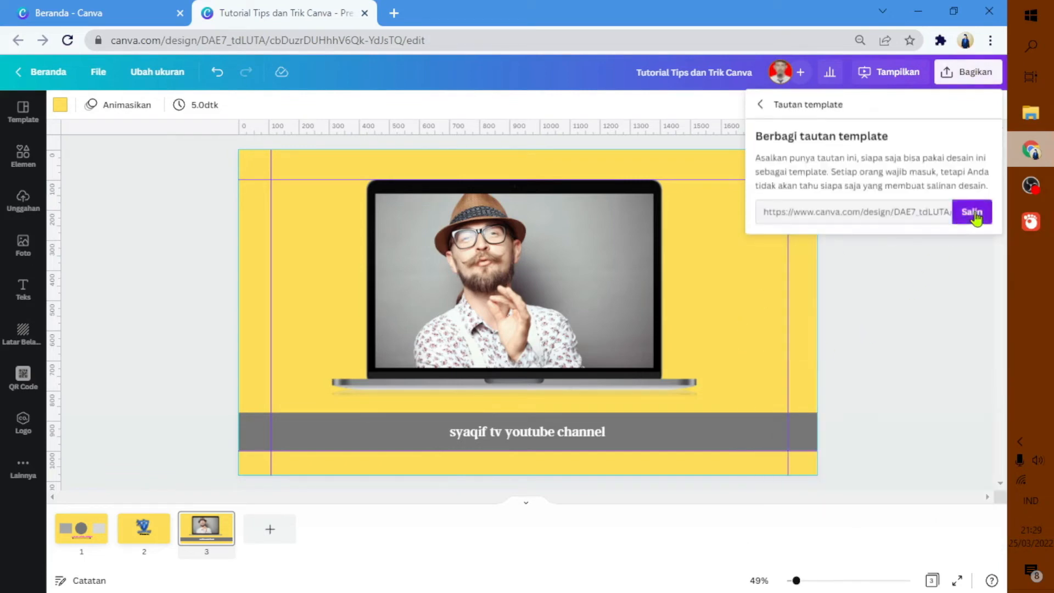
{"action": "left_click", "coordinate": [393, 13]}
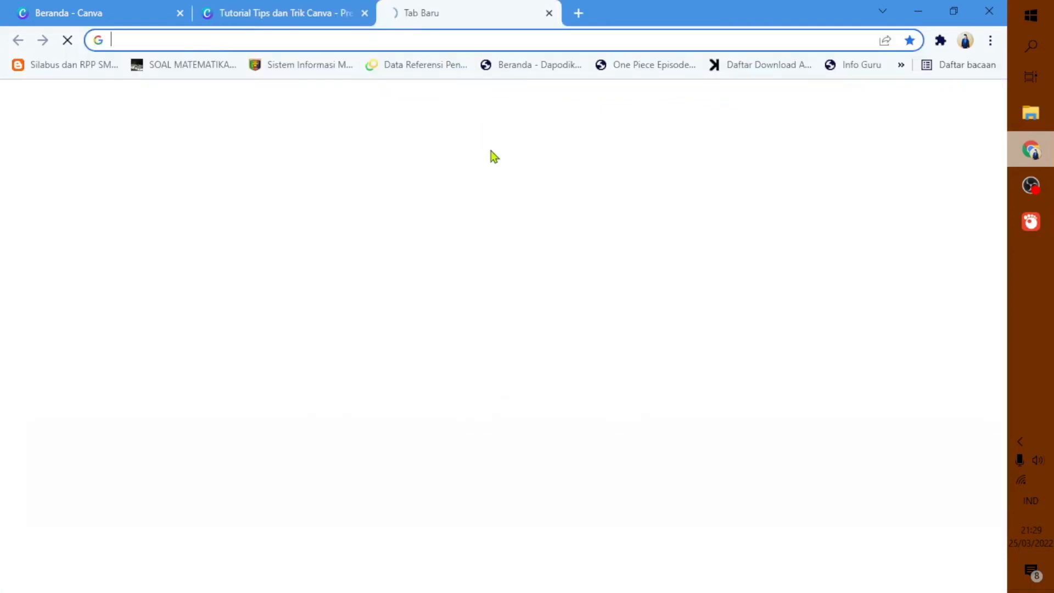
{"action": "key", "text": "ctrl+v"}
{"action": "key", "text": "Return"}
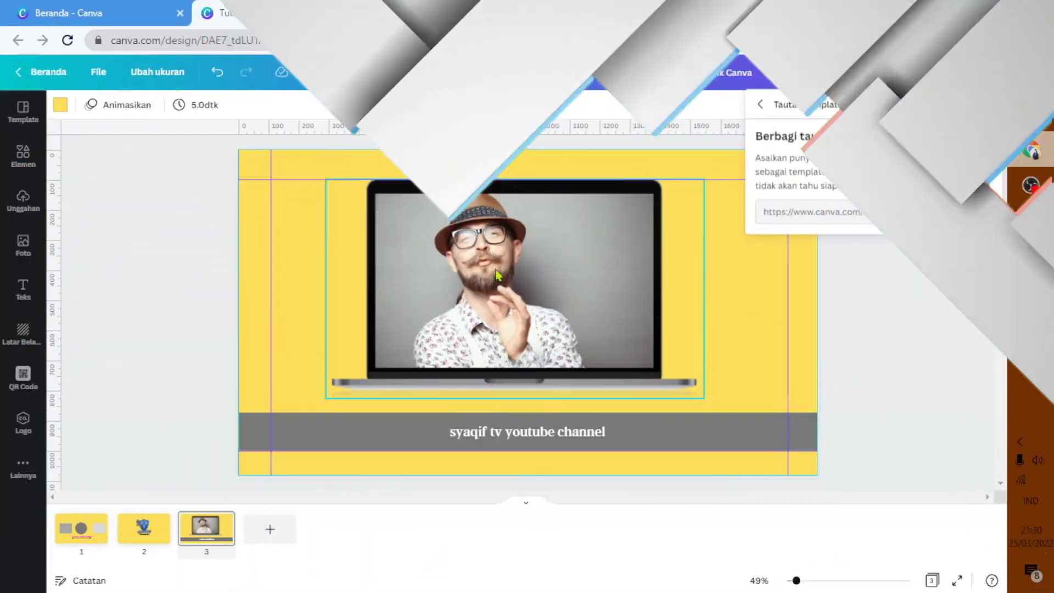
Step: Open the Kit Merek page from the Canva home page and view the options of the first brand logo
{"action": "left_click", "coordinate": [87, 8]}
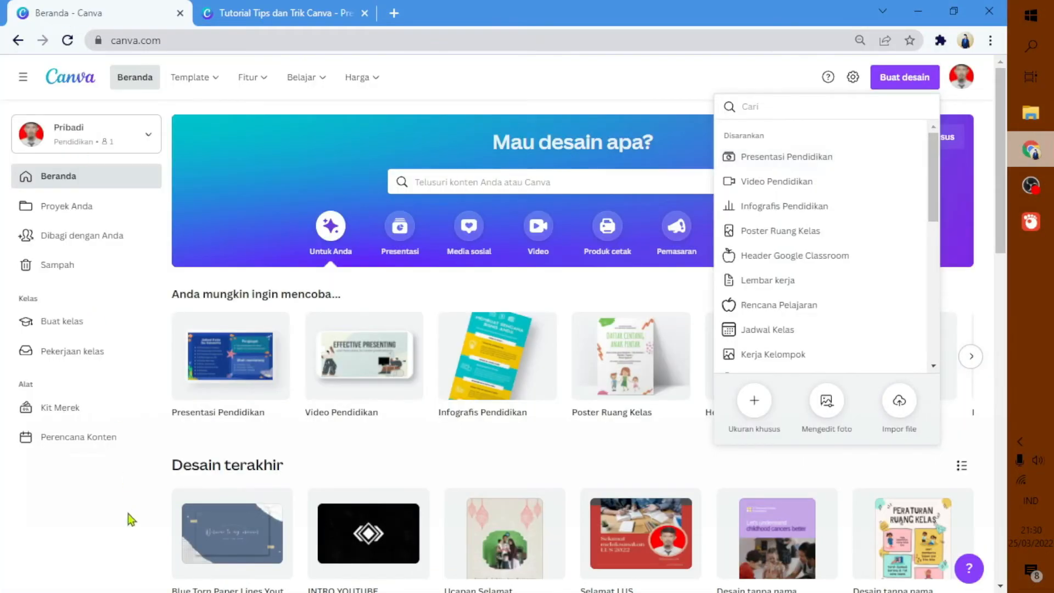
{"action": "left_click", "coordinate": [63, 415]}
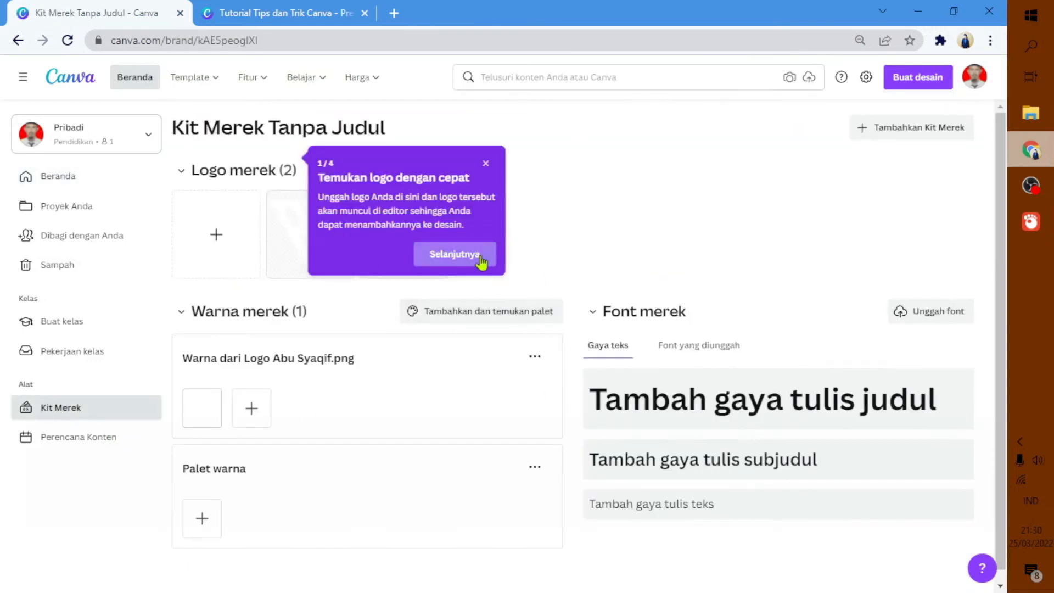
{"action": "left_click", "coordinate": [481, 261]}
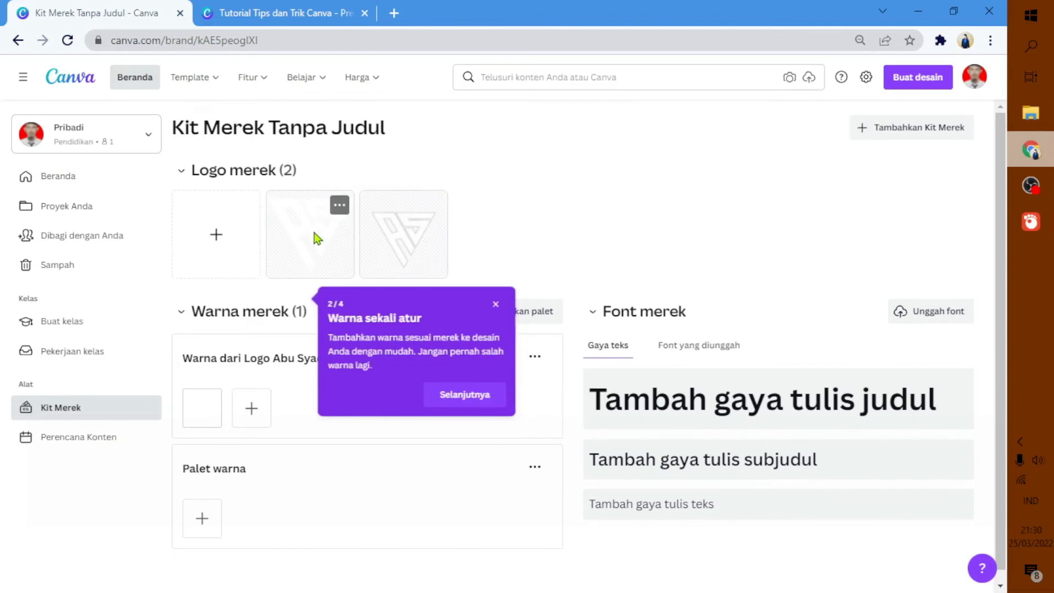
{"action": "left_click", "coordinate": [339, 205]}
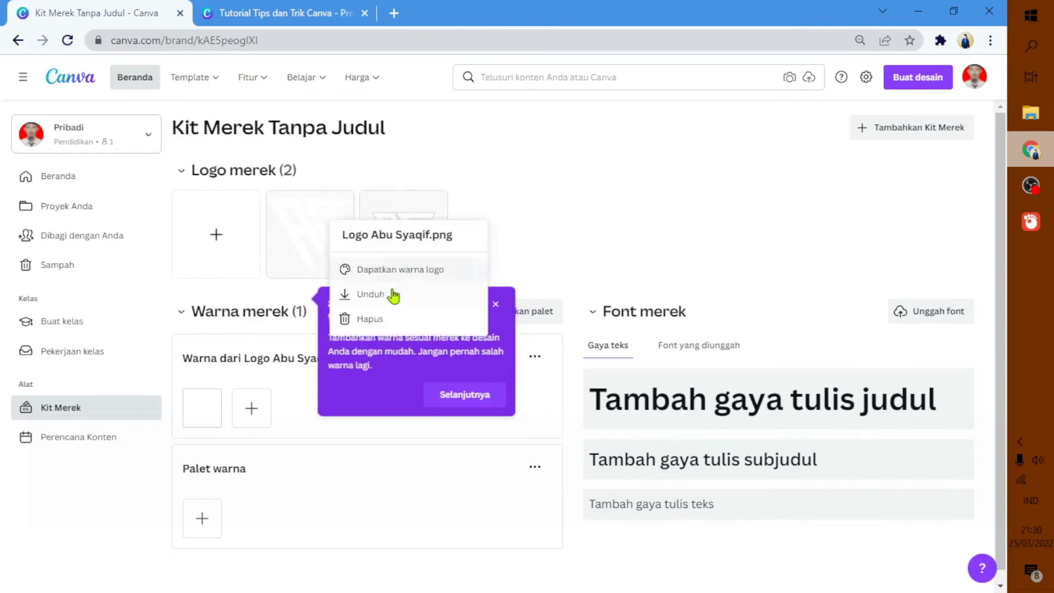
{"action": "left_click", "coordinate": [539, 237]}
Step: Add dark purple to the logo colour palette and grey #878787 to Palet warna, and finish the brand kit tour
{"action": "left_click", "coordinate": [252, 408]}
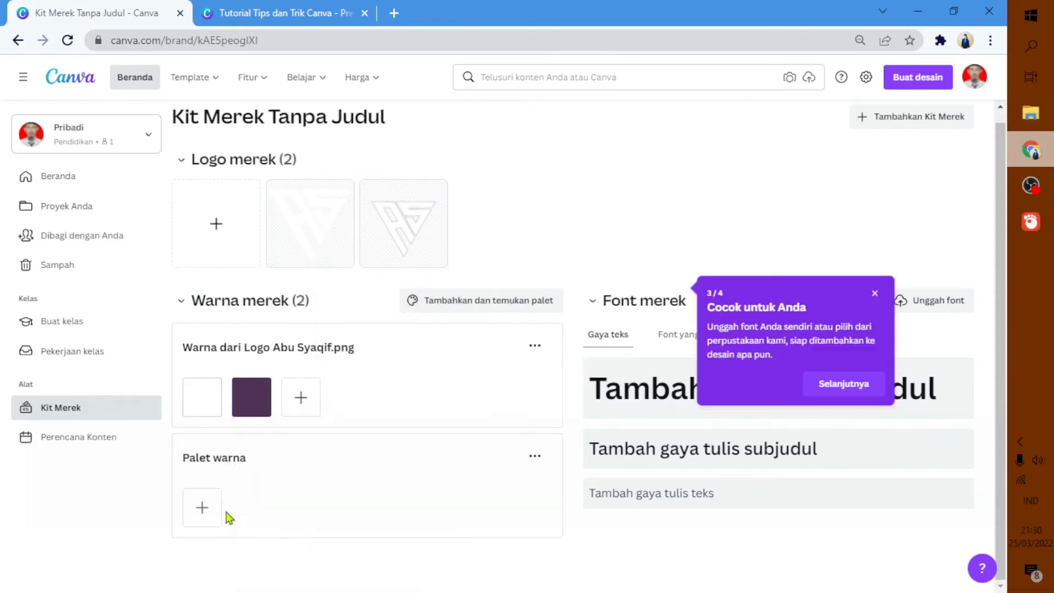
{"action": "left_click", "coordinate": [210, 514]}
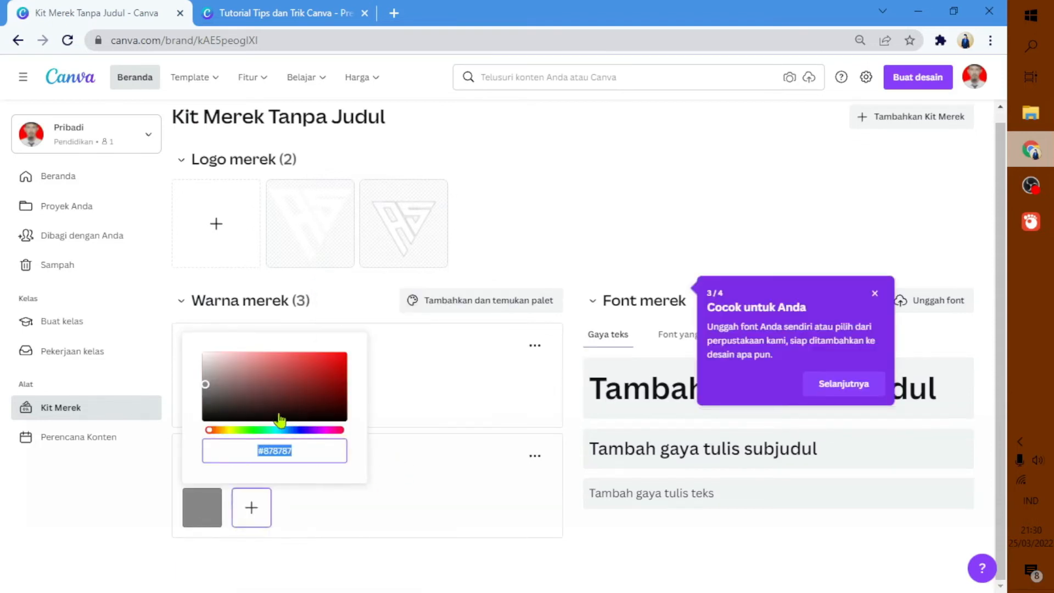
{"action": "left_click", "coordinate": [840, 384]}
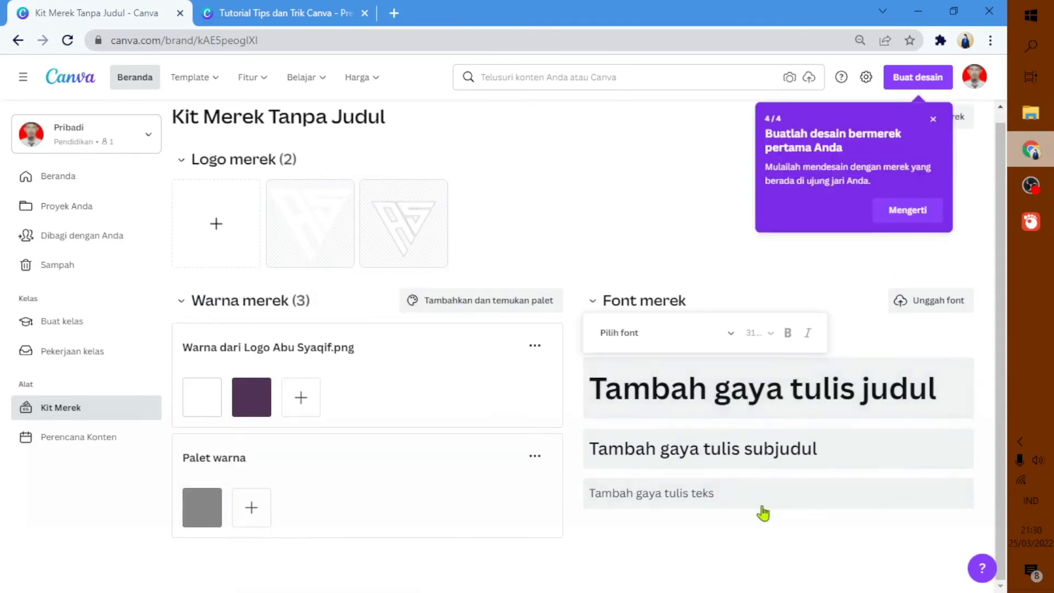
{"action": "left_click", "coordinate": [907, 209]}
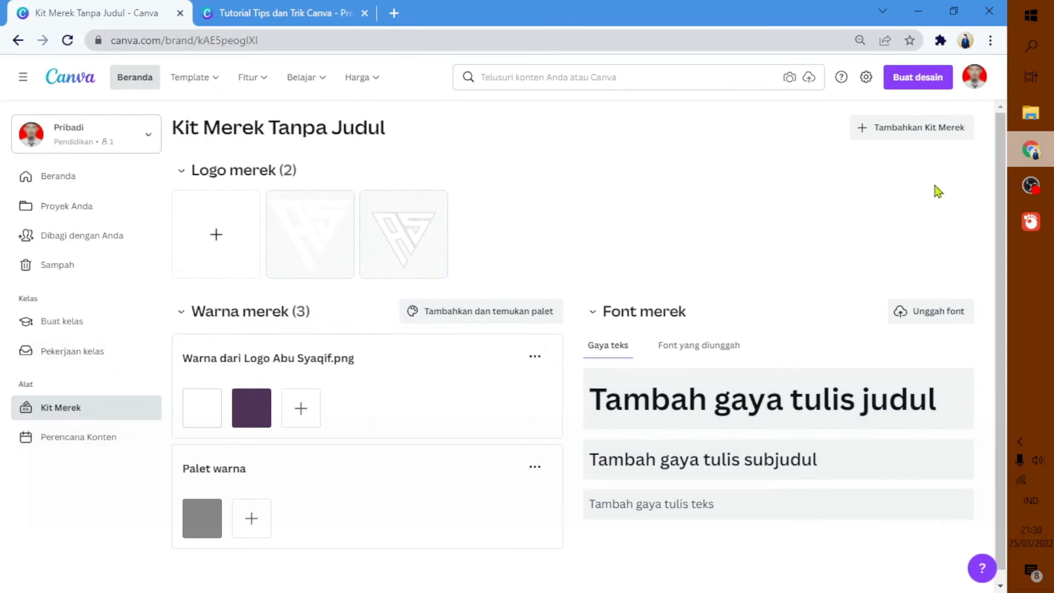
Step: Upload 20220201_180150.png from the 2022 folder on drive D as a new brand logo
{"action": "left_click", "coordinate": [218, 236]}
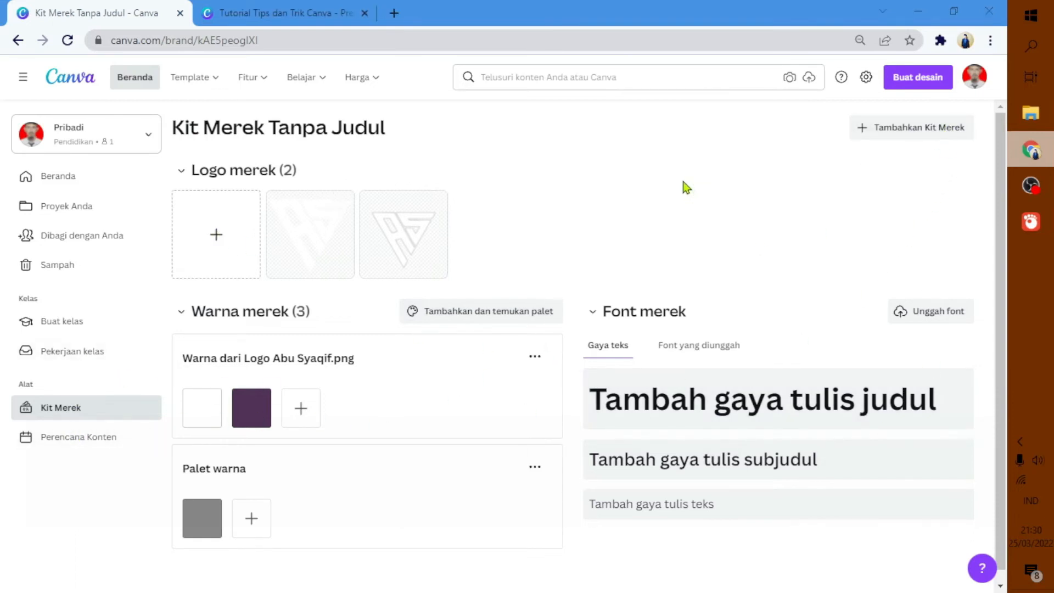
{"action": "left_click", "coordinate": [82, 287]}
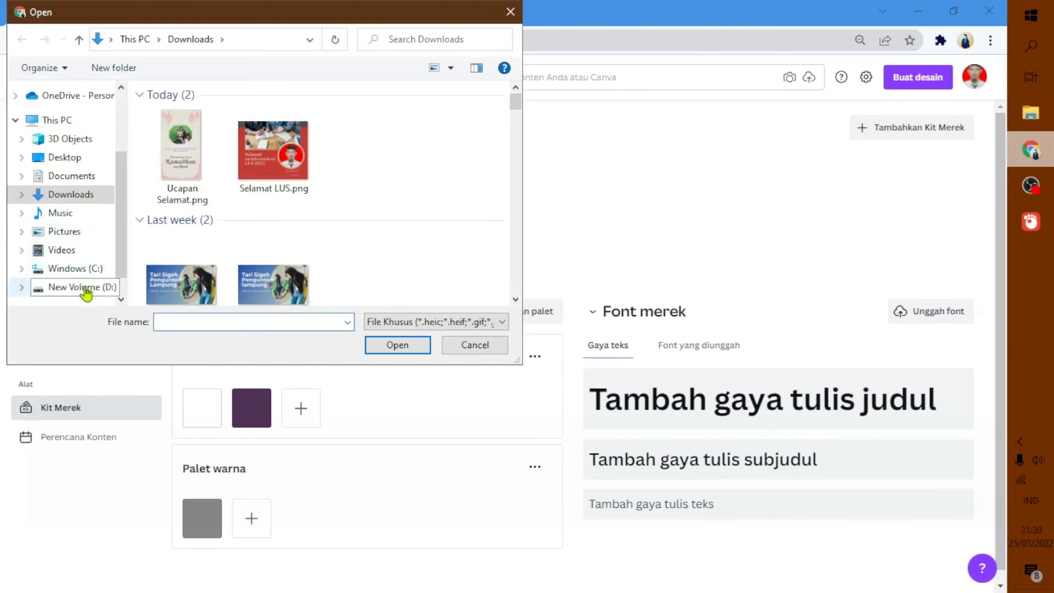
{"action": "double_click", "coordinate": [178, 135]}
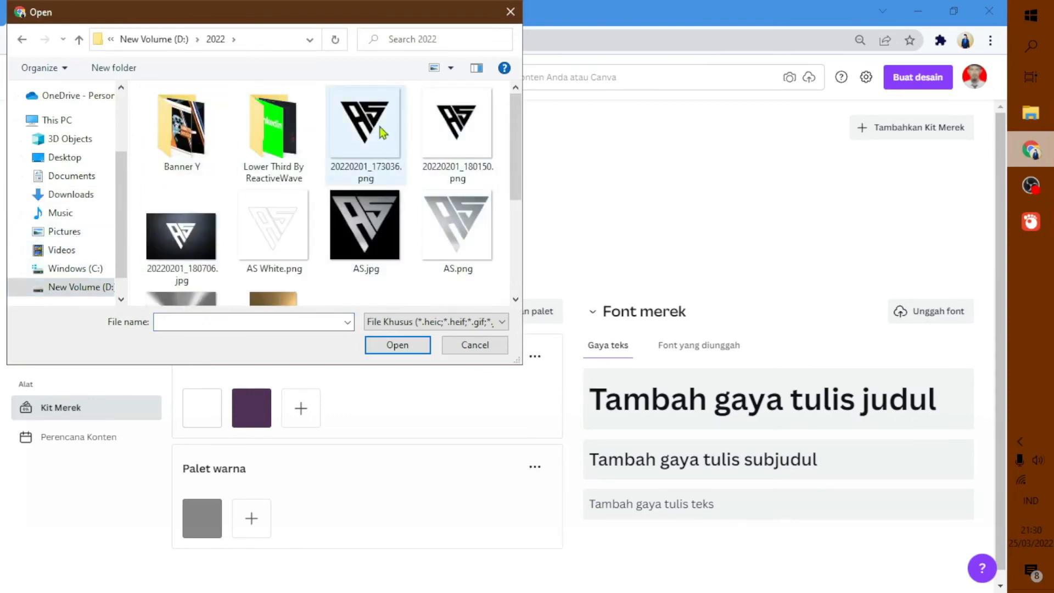
{"action": "left_click", "coordinate": [457, 123]}
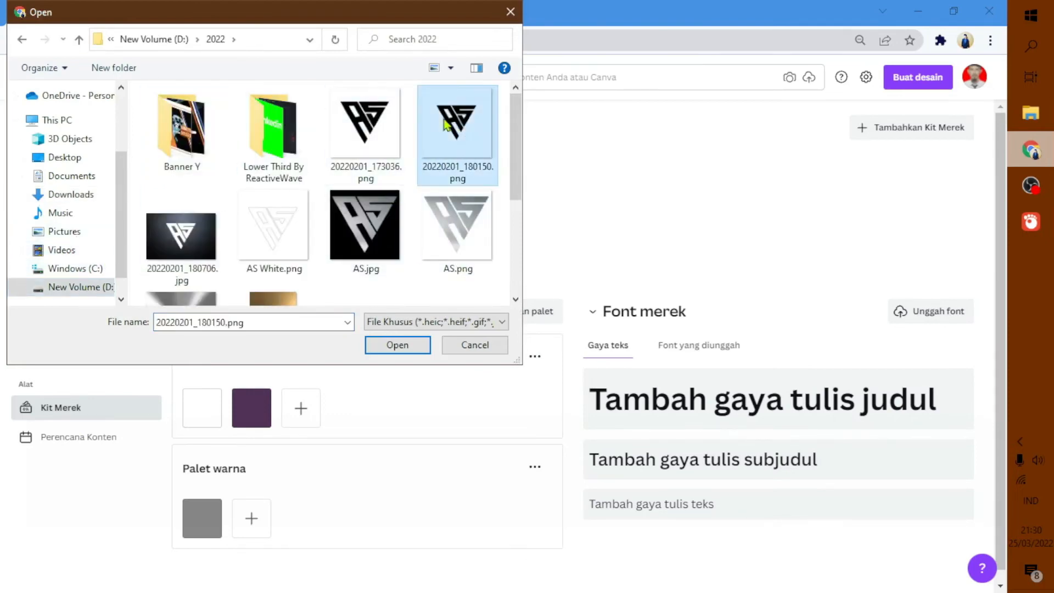
{"action": "left_click", "coordinate": [397, 345]}
{"action": "left_click", "coordinate": [526, 204]}
{"action": "left_click", "coordinate": [575, 320]}
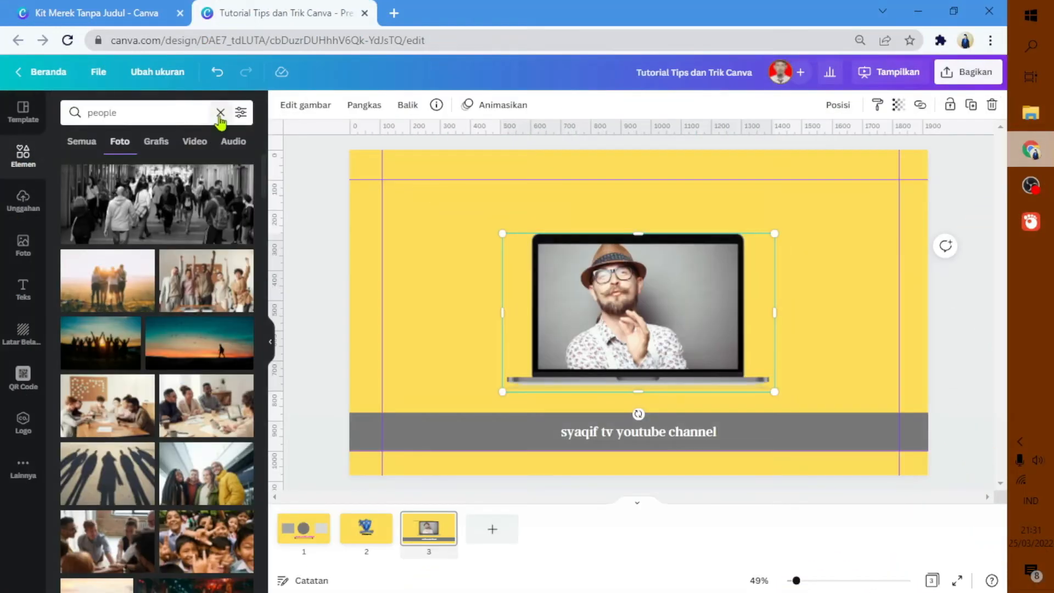
Step: Return to the Tutorial Tips dan Trik Canva design and search its elements for facebook
{"action": "left_click", "coordinate": [220, 113]}
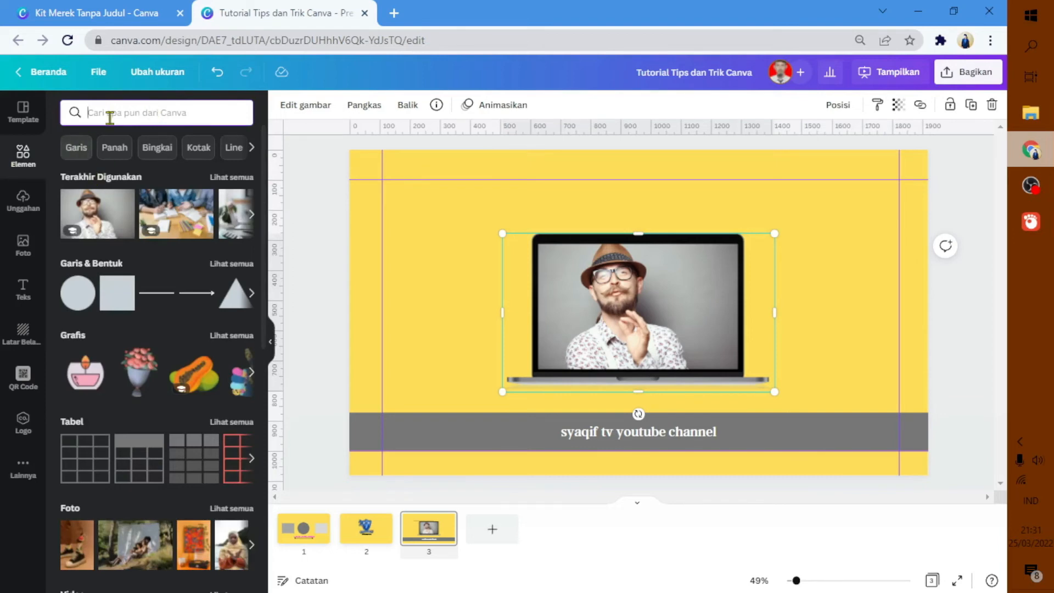
{"action": "type", "text": "face"}
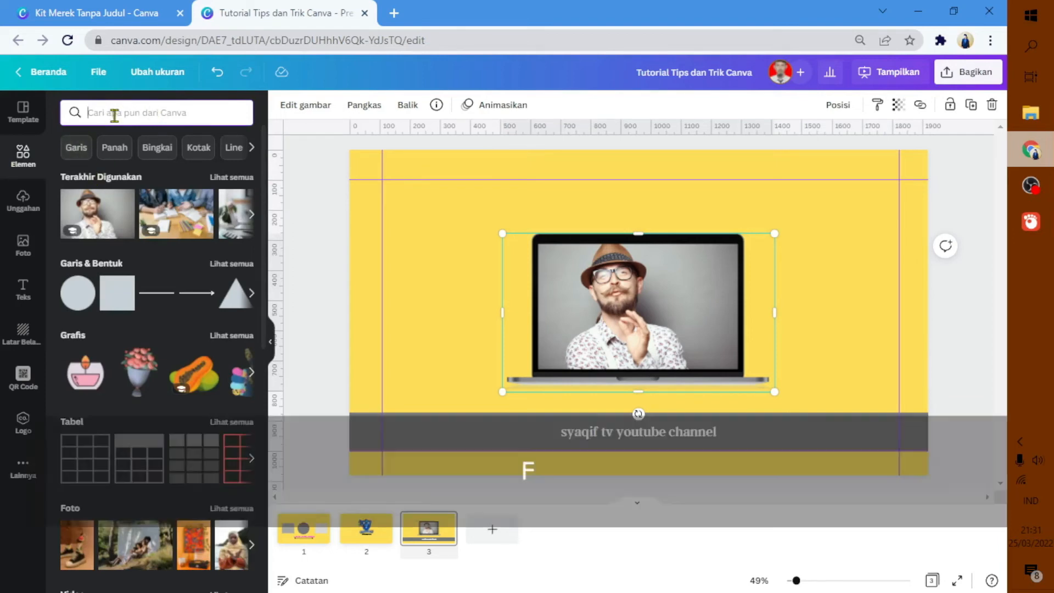
{"action": "type", "text": "b"}
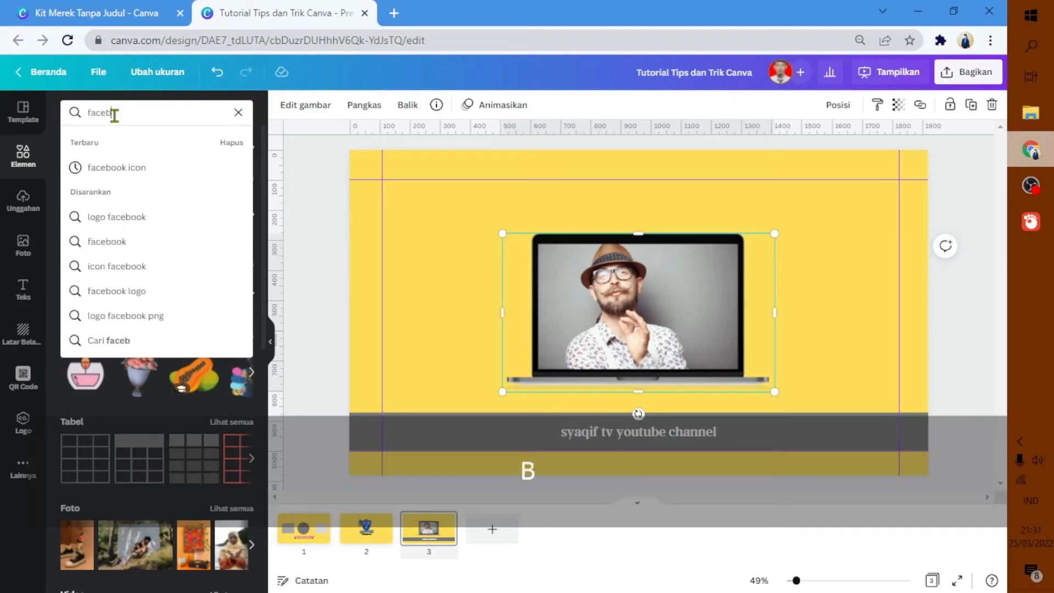
{"action": "type", "text": "ook"}
{"action": "key", "text": "Return"}
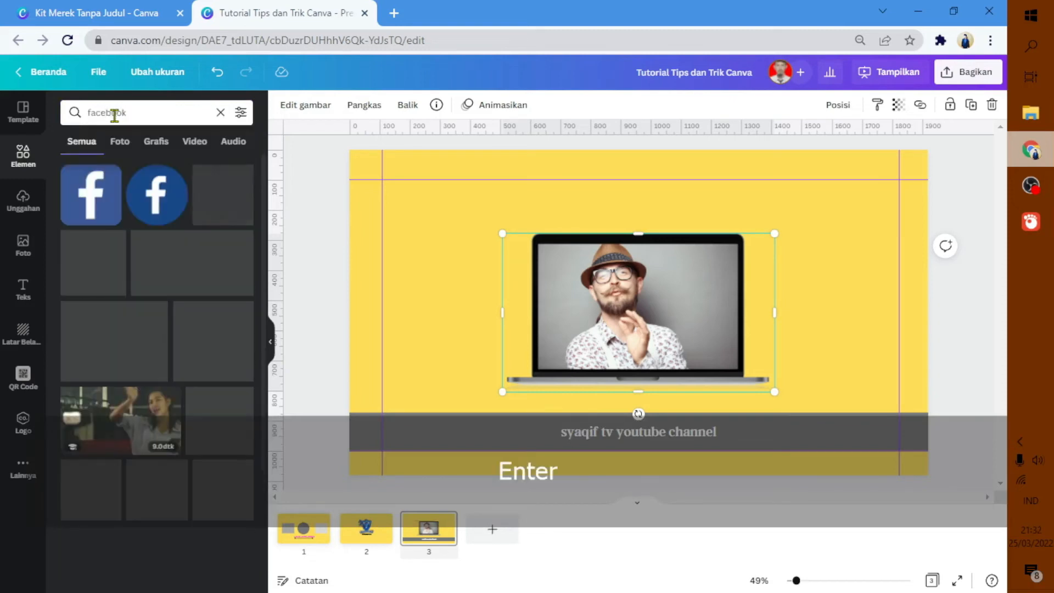
{"action": "scroll", "coordinate": [176, 547], "scroll_direction": "down", "scroll_amount": 1}
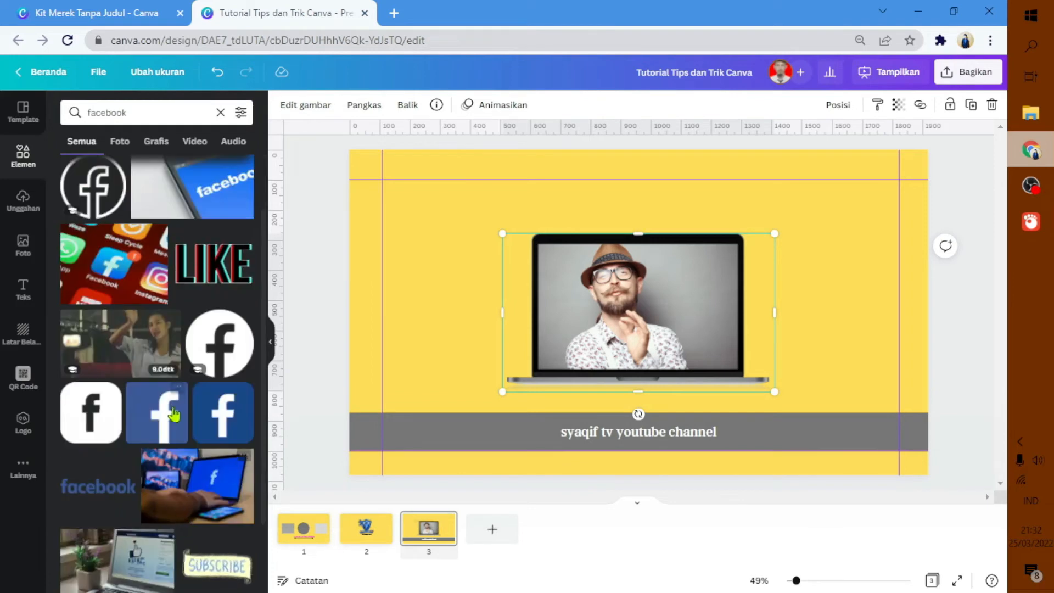
{"action": "scroll", "coordinate": [171, 415], "scroll_direction": "up", "scroll_amount": 1}
Step: Search the elements for youtube and add the Subscribe sticker just below the laptop on page 3
{"action": "left_click_drag", "start_coordinate": [151, 114], "coordinate": [4, 119]}
{"action": "type", "text": "youtube"}
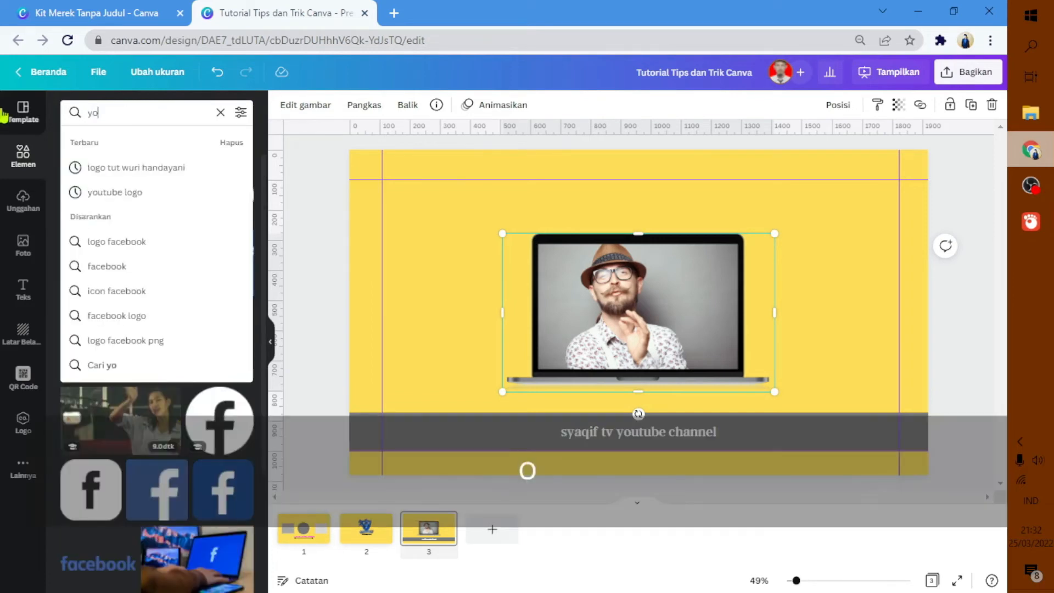
{"action": "key", "text": "Return"}
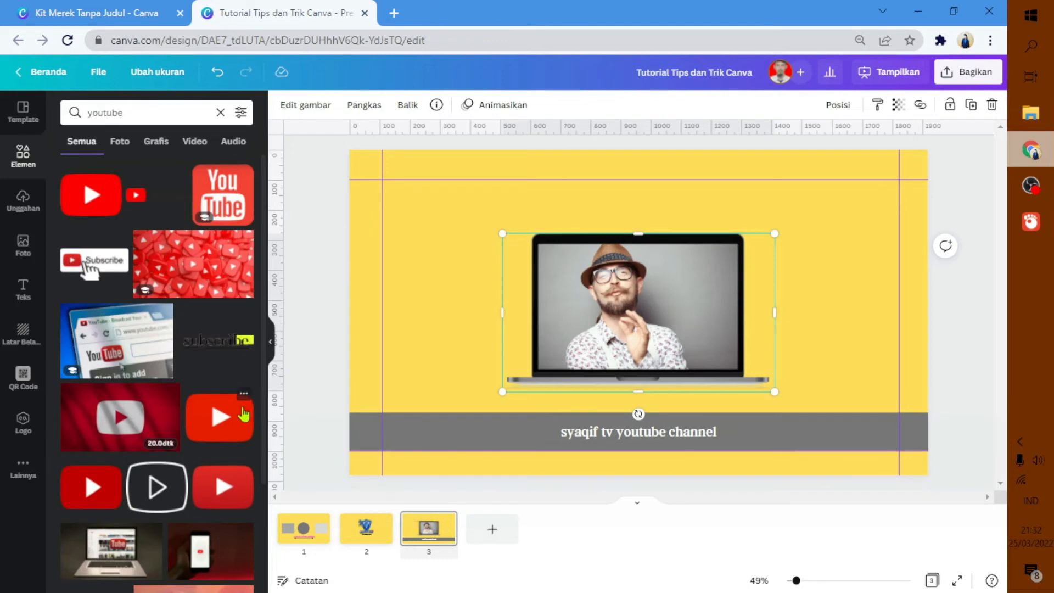
{"action": "scroll", "coordinate": [200, 329], "scroll_direction": "down", "scroll_amount": 4}
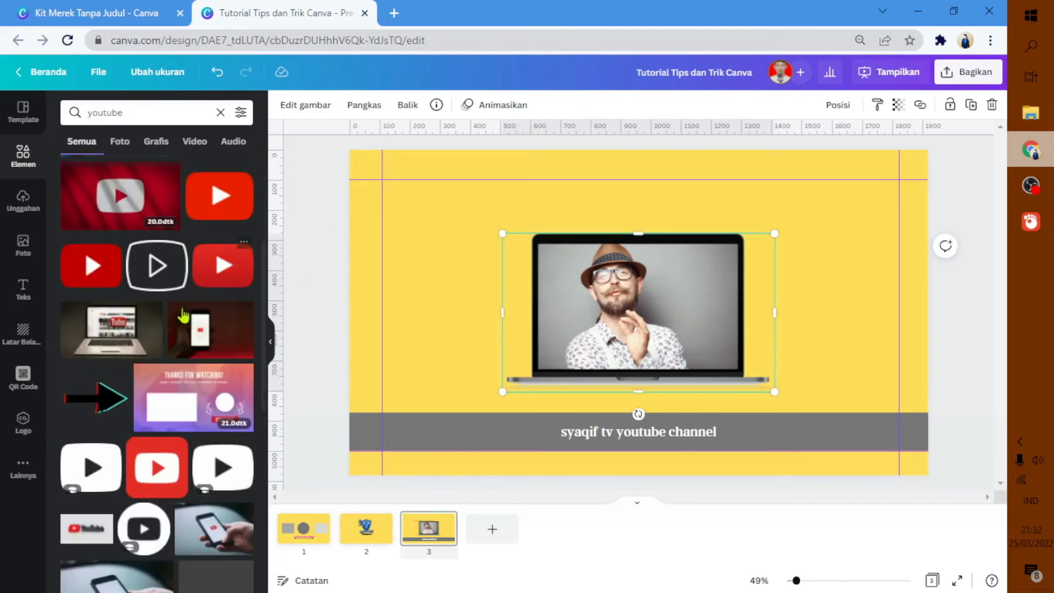
{"action": "scroll", "coordinate": [208, 278], "scroll_direction": "down", "scroll_amount": 4}
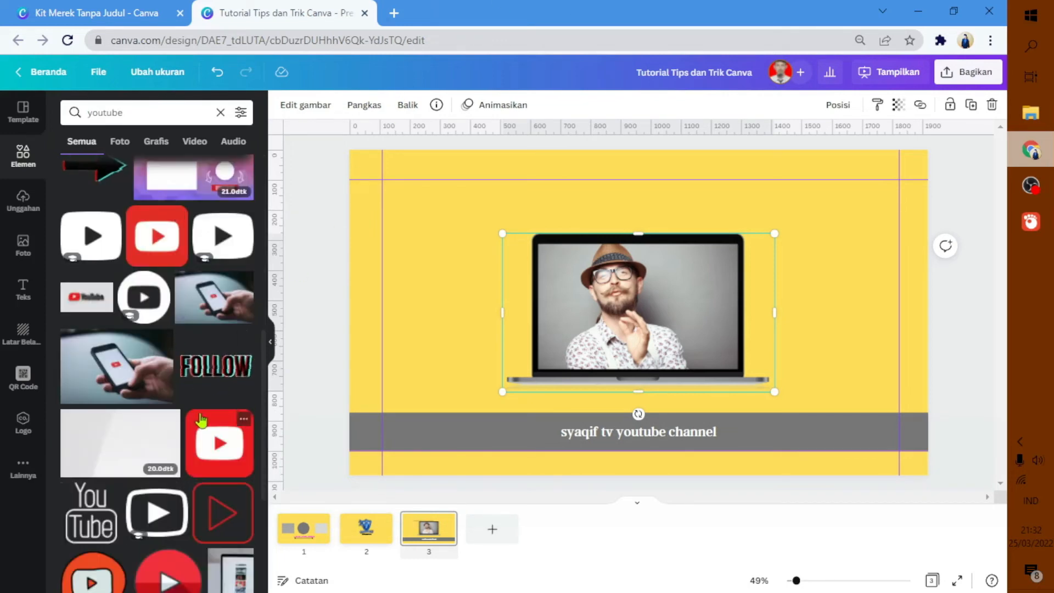
{"action": "scroll", "coordinate": [192, 319], "scroll_direction": "up", "scroll_amount": 8}
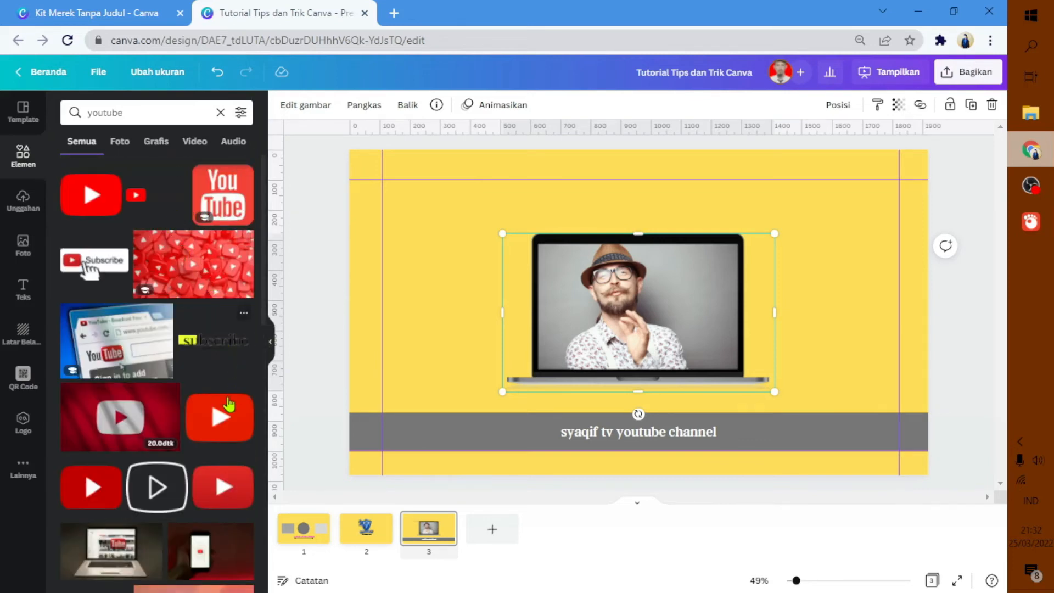
{"action": "scroll", "coordinate": [183, 299], "scroll_direction": "down", "scroll_amount": 3}
{"action": "scroll", "coordinate": [184, 311], "scroll_direction": "down", "scroll_amount": 1}
{"action": "scroll", "coordinate": [184, 311], "scroll_direction": "up", "scroll_amount": 3}
{"action": "scroll", "coordinate": [174, 253], "scroll_direction": "down", "scroll_amount": 3}
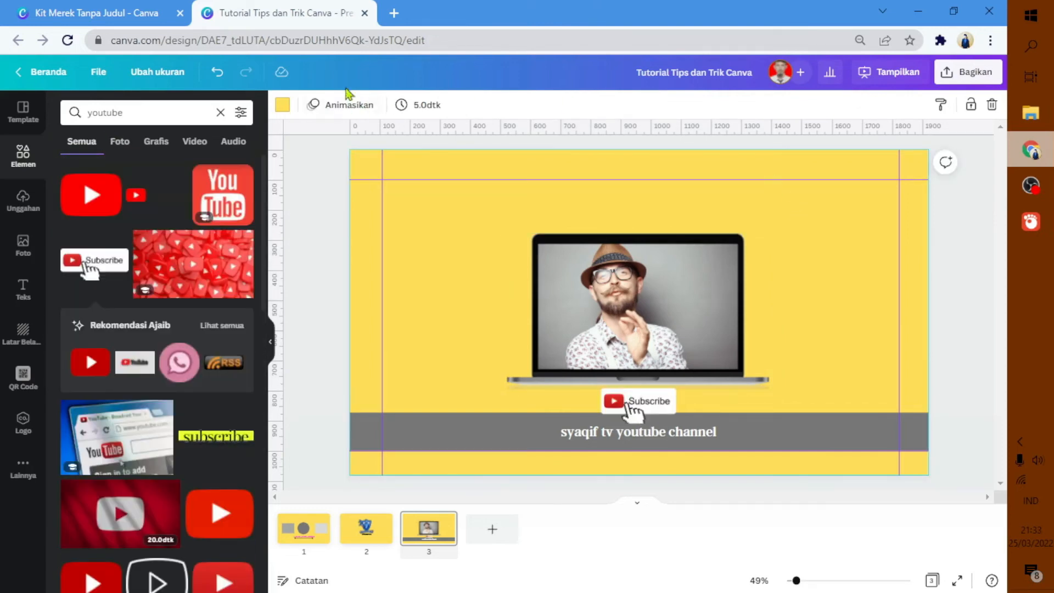
Step: Search the elements for spotify and add the round green Spotify logo to page 3
{"action": "left_click", "coordinate": [177, 112]}
{"action": "type", "text": "spotify"}
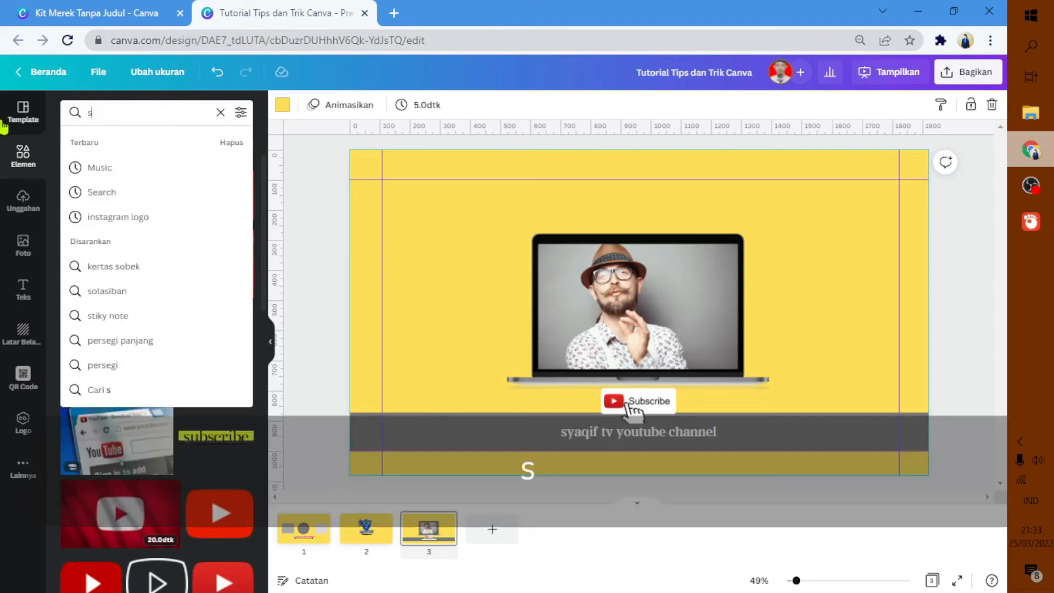
{"action": "key", "text": "Return"}
{"action": "left_click_drag", "start_coordinate": [308, 209], "coordinate": [427, 222]}
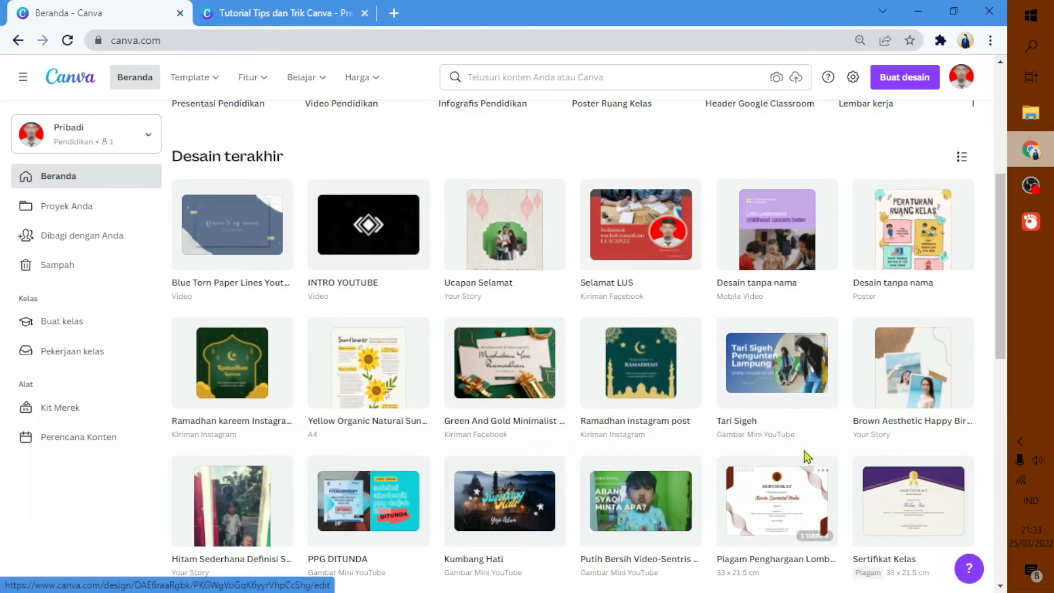
{"action": "left_click", "coordinate": [510, 248]}
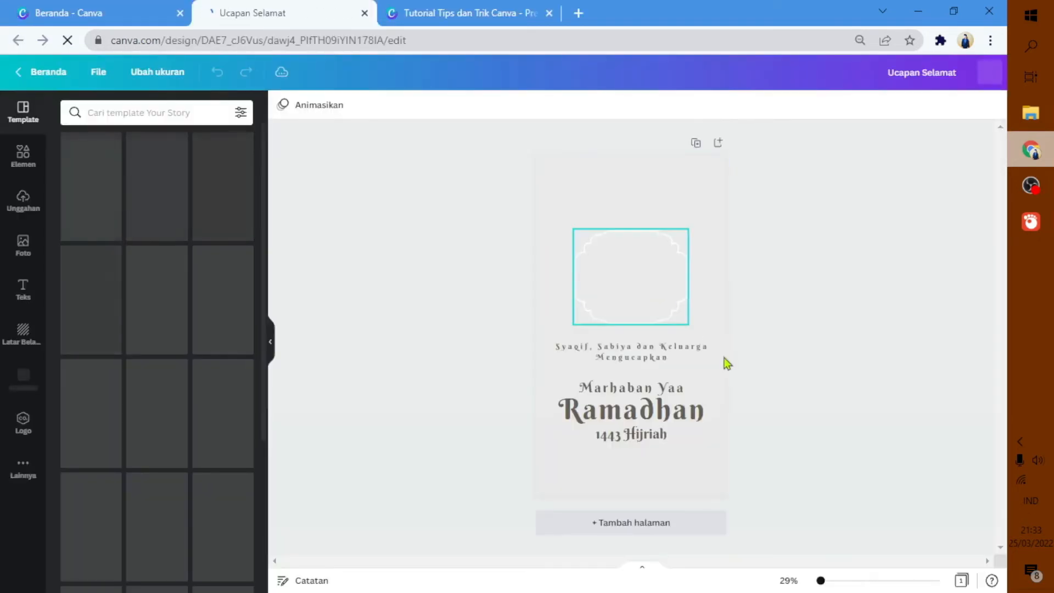
{"action": "left_click", "coordinate": [632, 468]}
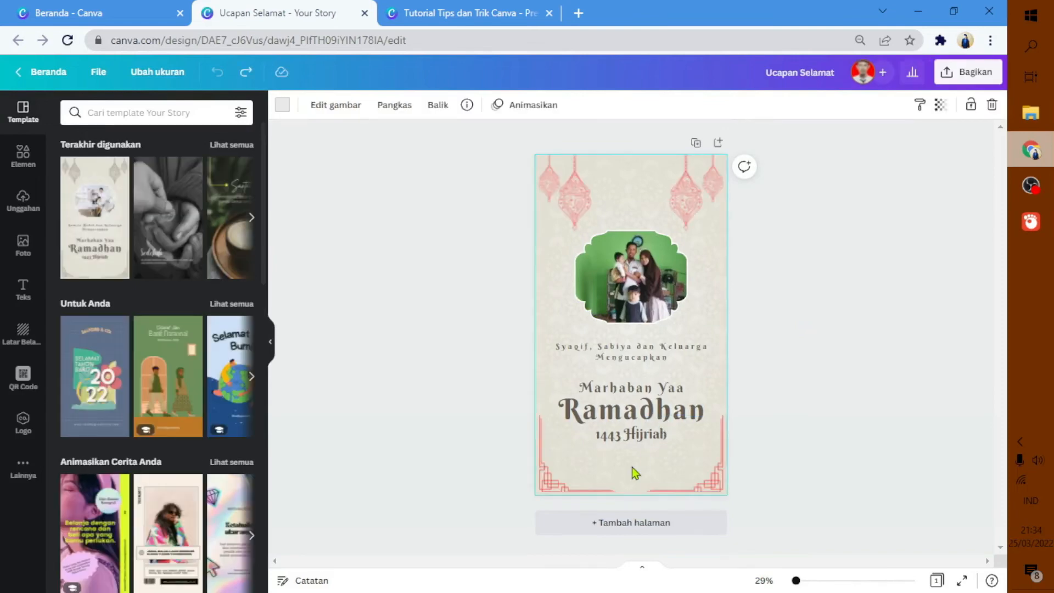
{"action": "key", "text": "t"}
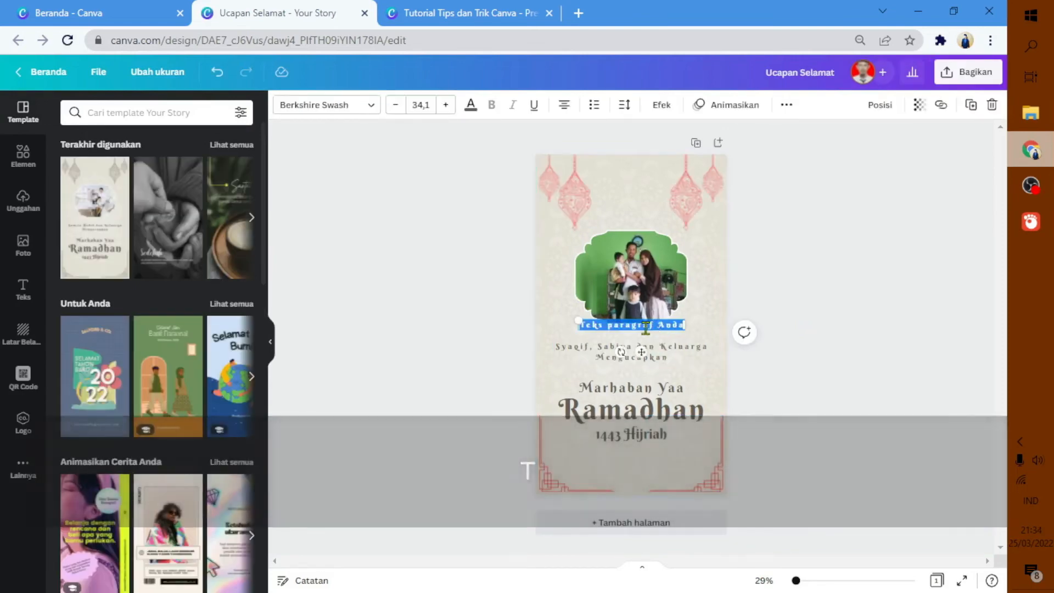
{"action": "type", "text": "www.smpn1pagardewa.com"}
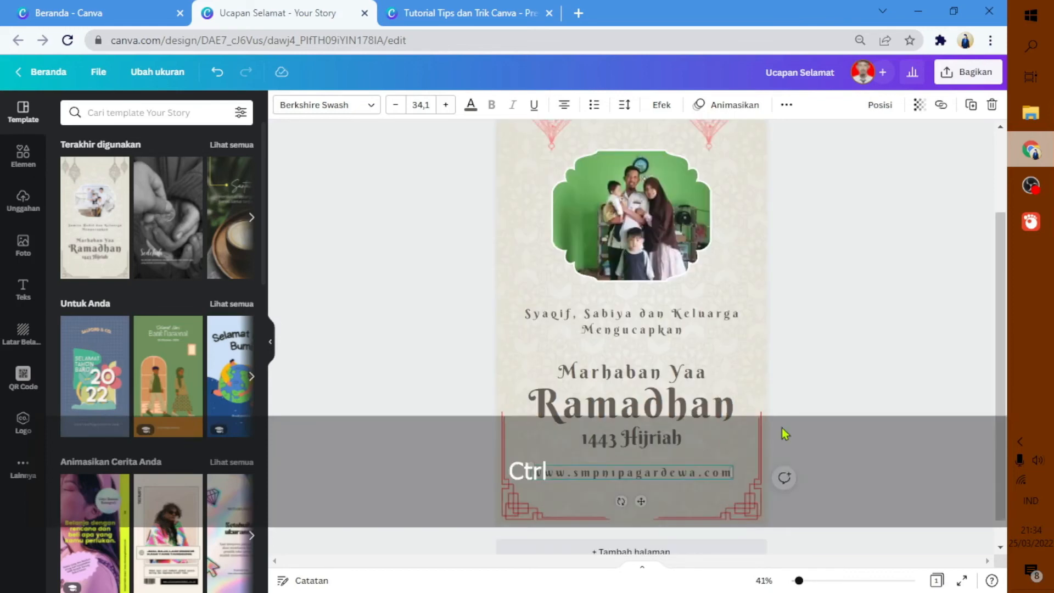
{"action": "scroll", "coordinate": [783, 430], "scroll_direction": "up", "scroll_amount": 1}
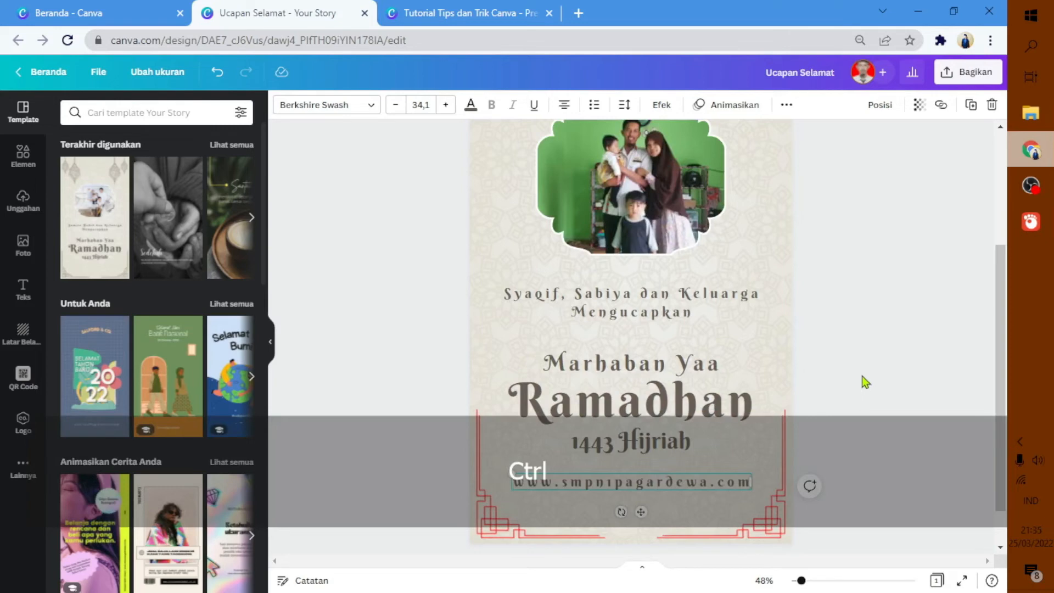
Step: Select the website address text below 1443 Hijriah and open its link setting
{"action": "left_click", "coordinate": [854, 373]}
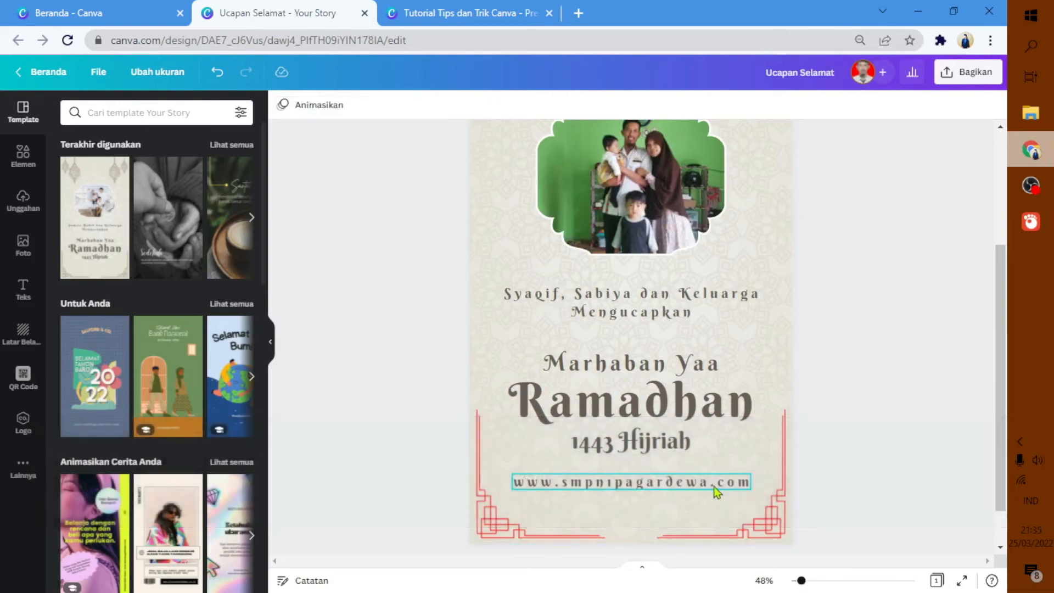
{"action": "left_click", "coordinate": [714, 486]}
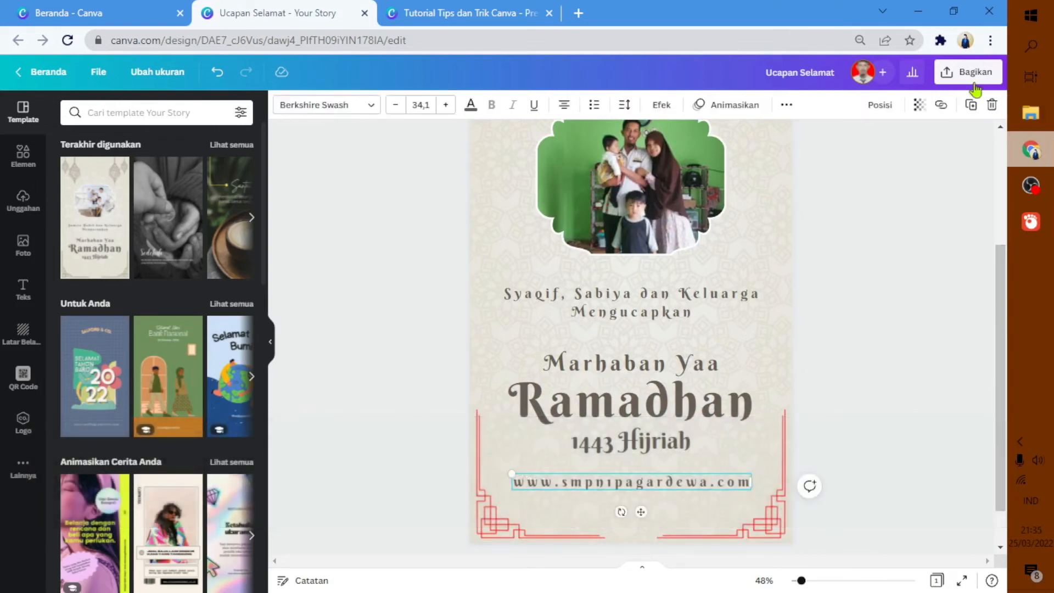
{"action": "left_click", "coordinate": [942, 109]}
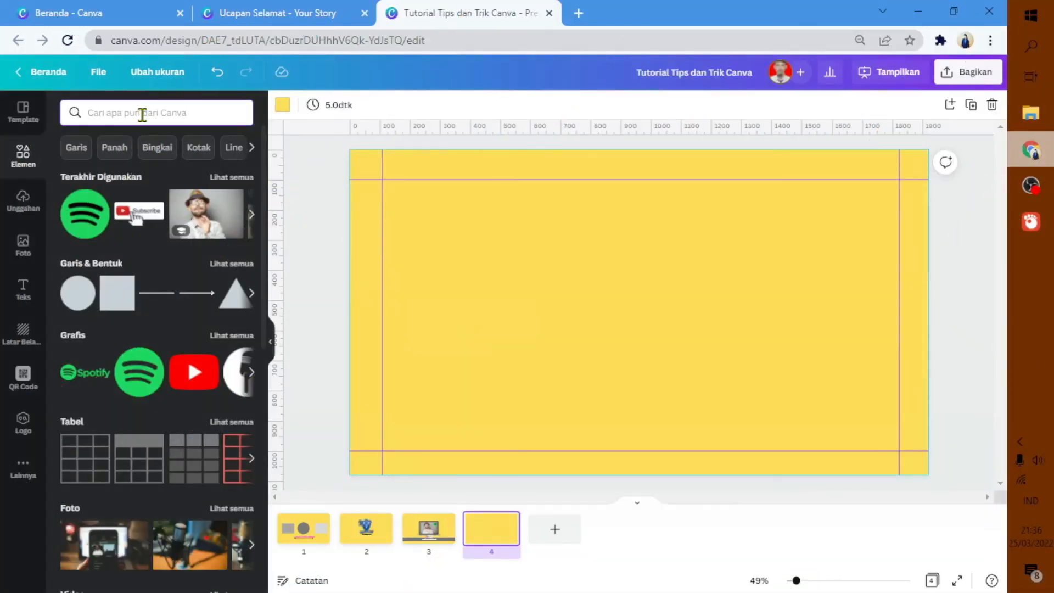
Step: Search the elements for frames from the blank page 4 of the tutorial design
{"action": "type", "text": "frames"}
{"action": "key", "text": "Return"}
{"action": "scroll", "coordinate": [188, 356], "scroll_direction": "down", "scroll_amount": 5}
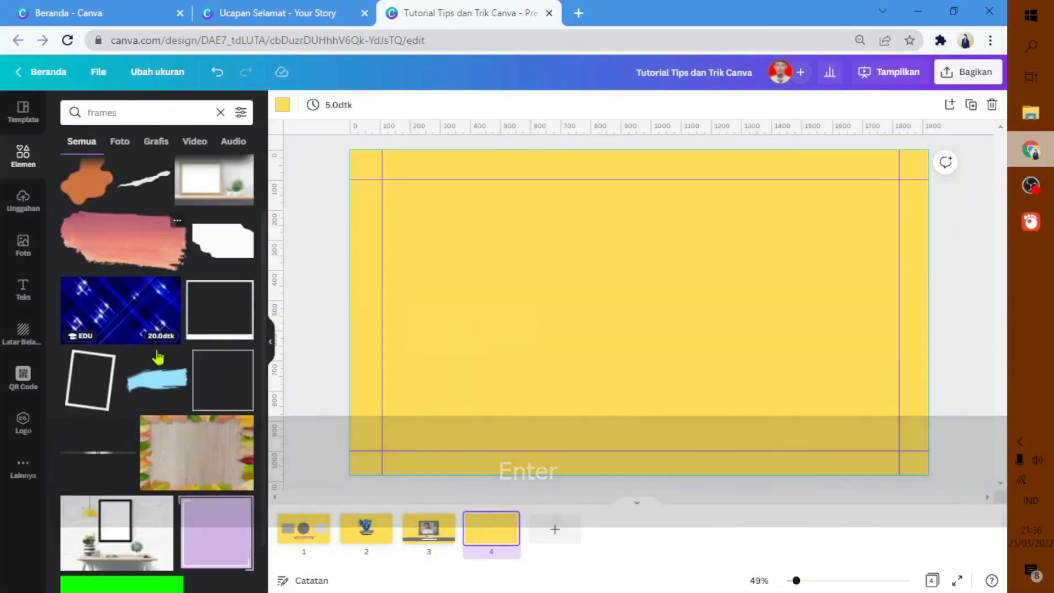
Step: Search the elements for bingkai and place desktop monitor, phone and laptop frames in a row across page 4
{"action": "left_click", "coordinate": [137, 111]}
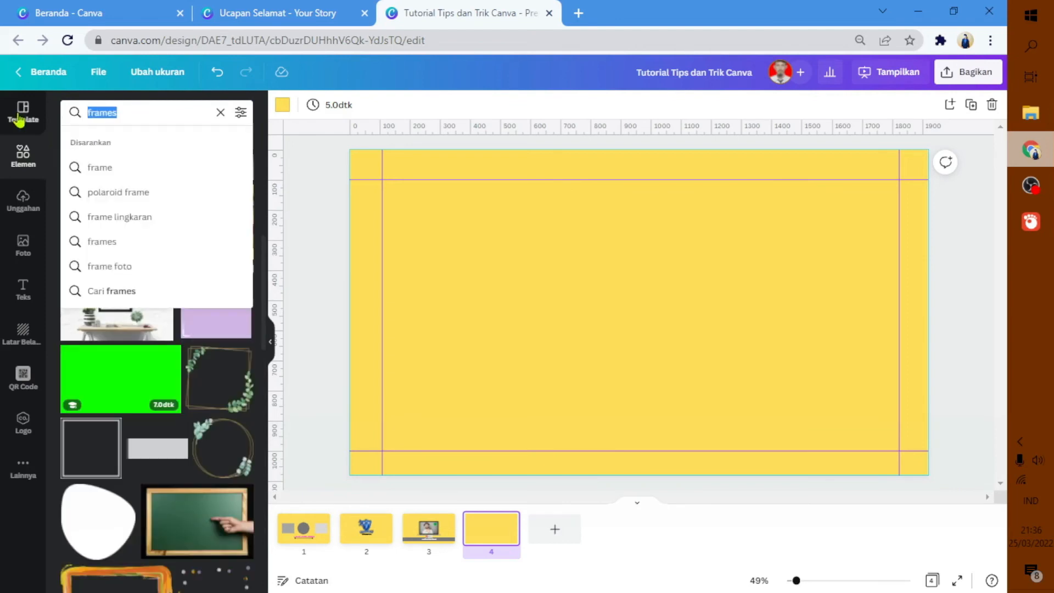
{"action": "type", "text": "bingkai"}
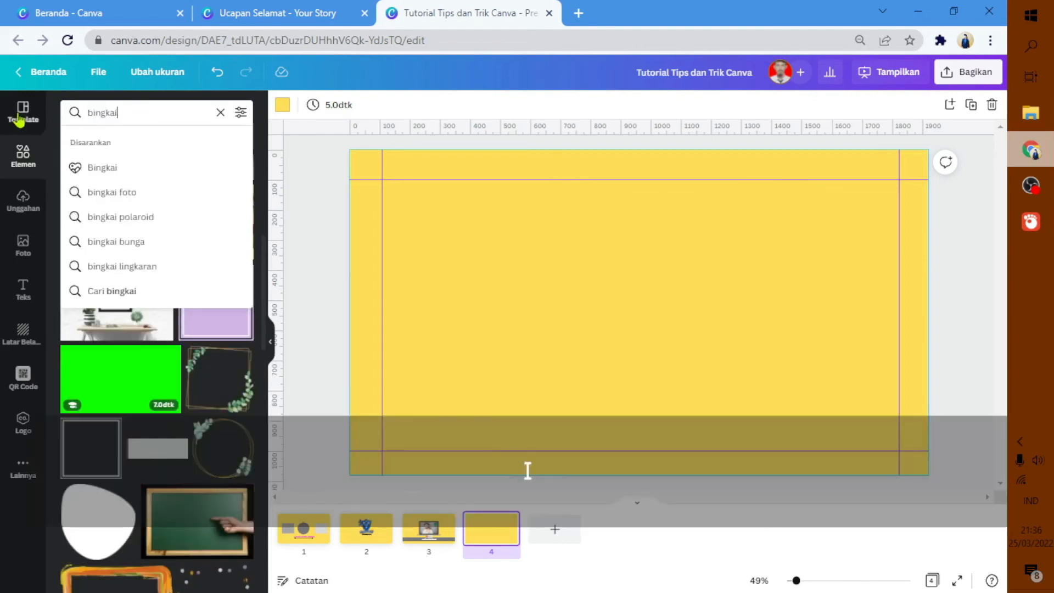
{"action": "key", "text": "Return"}
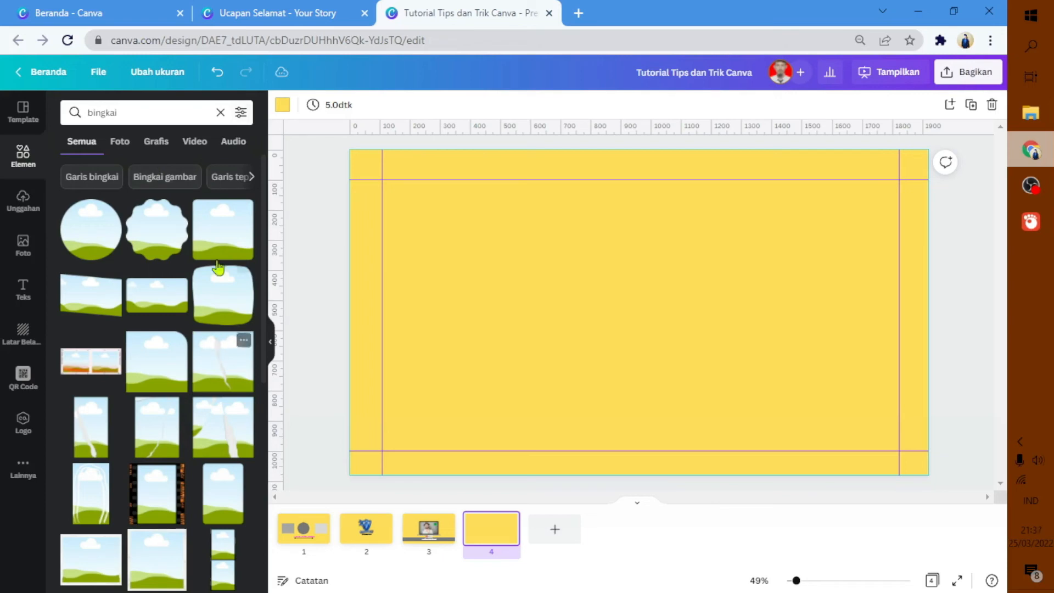
{"action": "scroll", "coordinate": [183, 359], "scroll_direction": "down", "scroll_amount": 3}
{"action": "scroll", "coordinate": [184, 358], "scroll_direction": "up", "scroll_amount": 3}
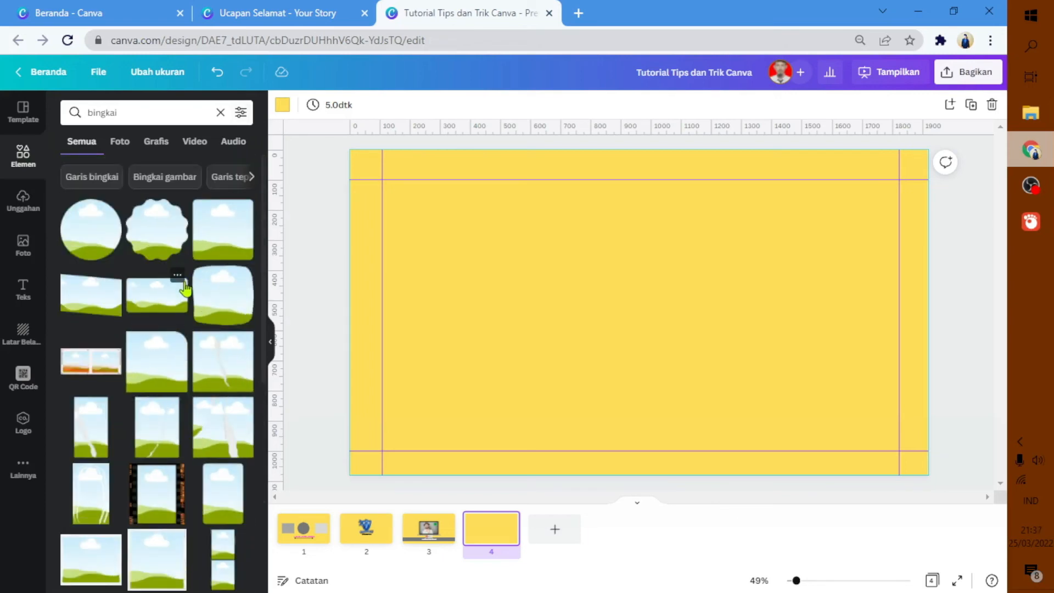
{"action": "scroll", "coordinate": [185, 288], "scroll_direction": "down", "scroll_amount": 4}
{"action": "left_click_drag", "start_coordinate": [104, 470], "coordinate": [420, 291]}
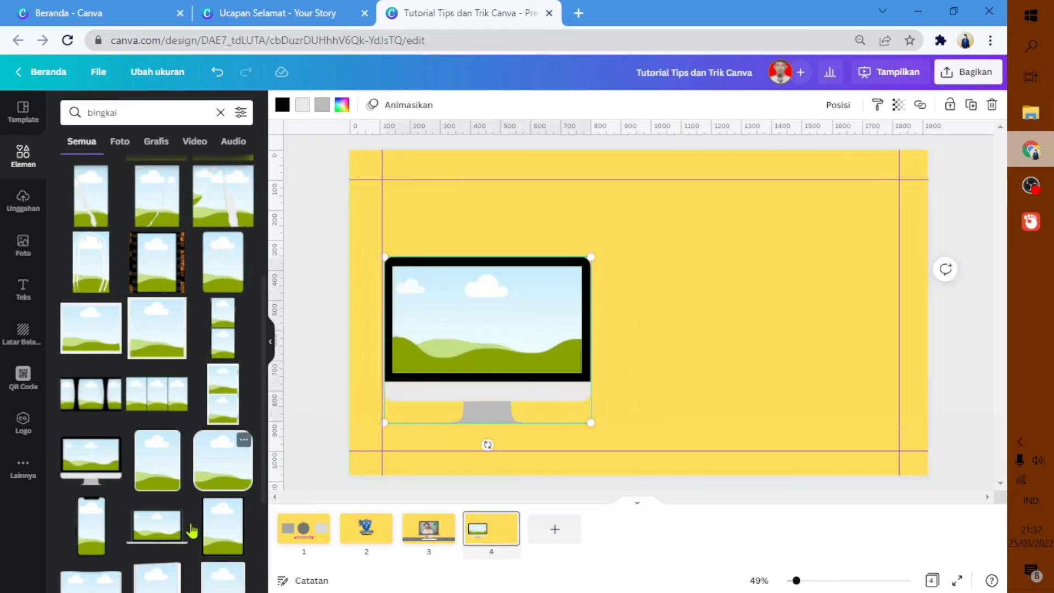
{"action": "left_click_drag", "start_coordinate": [165, 540], "coordinate": [593, 292]}
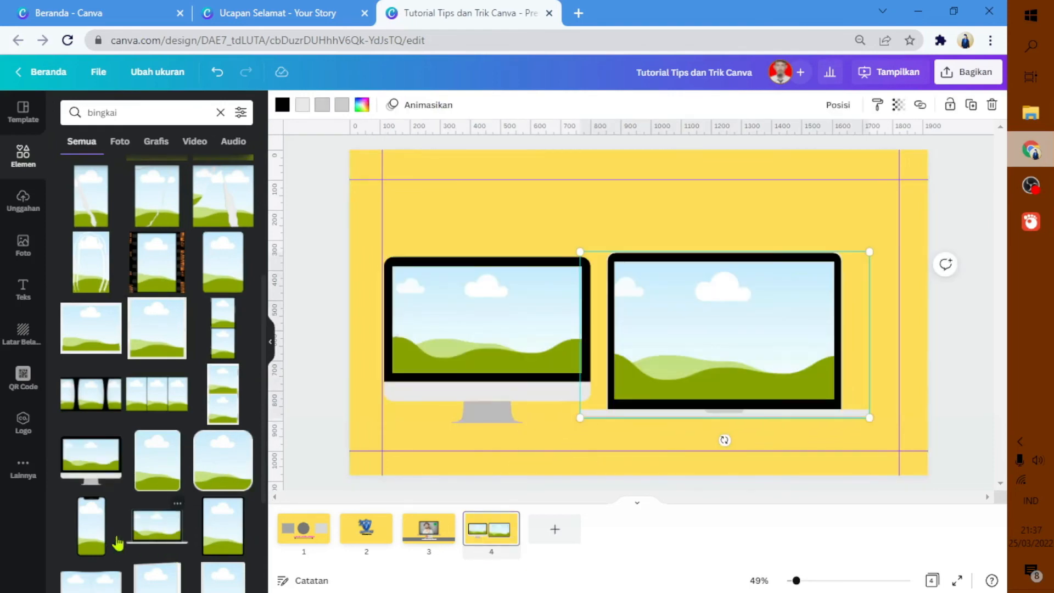
{"action": "left_click_drag", "start_coordinate": [103, 530], "coordinate": [599, 367]}
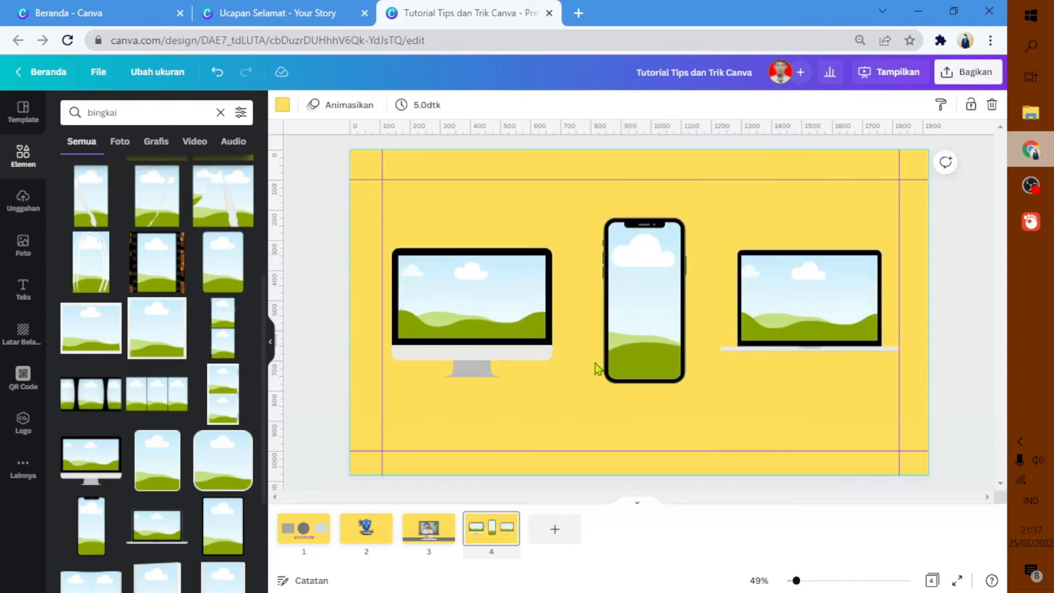
Step: Fill the device frames on page 4 with people photos: the cheering group in the monitor, the sunset silhouette in the phone, joined hands in the laptop
{"action": "left_click", "coordinate": [21, 244]}
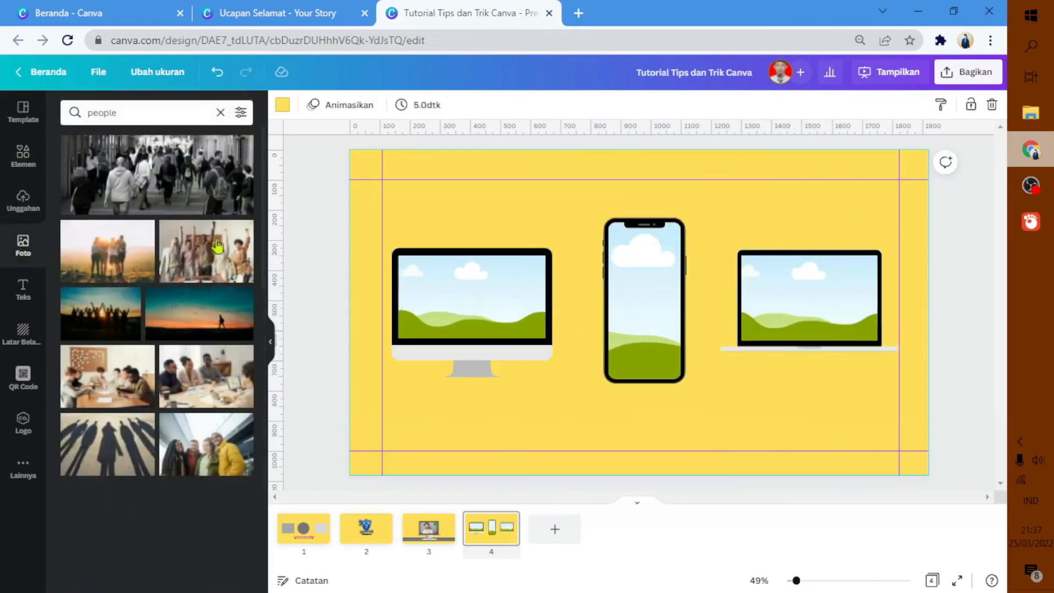
{"action": "left_click", "coordinate": [197, 253]}
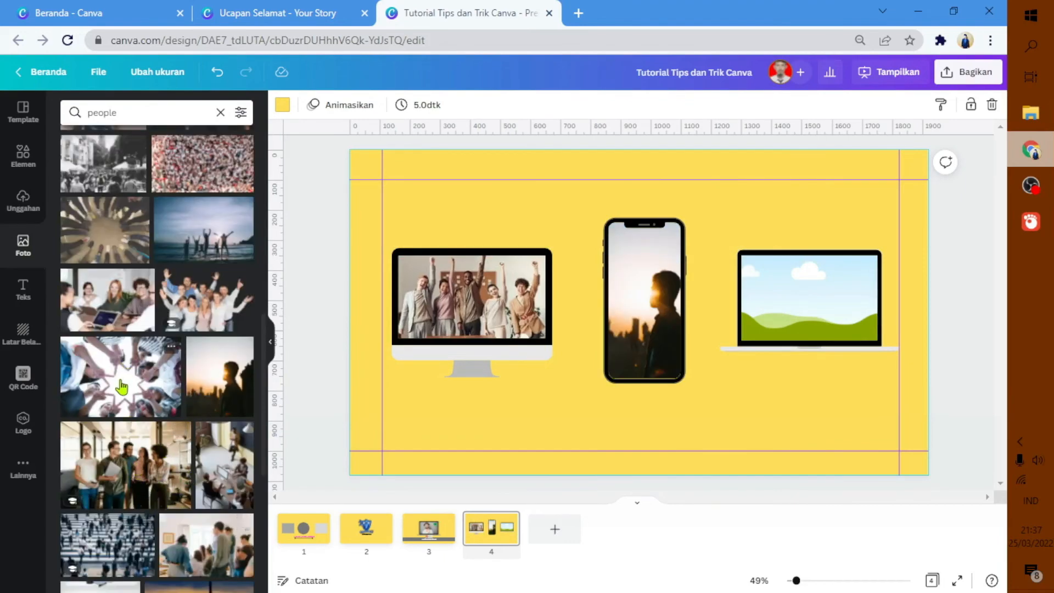
{"action": "left_click_drag", "start_coordinate": [122, 387], "coordinate": [814, 305]}
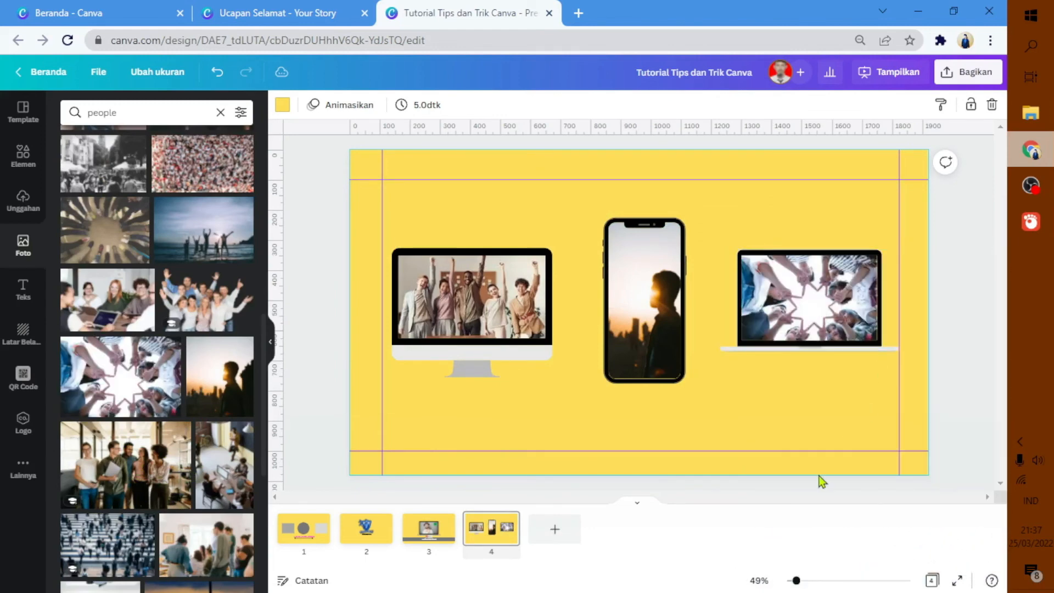
Step: Check the monitor photo's crop and shift the sunset silhouette photo slightly to the left inside the phone frame
{"action": "double_click", "coordinate": [439, 308]}
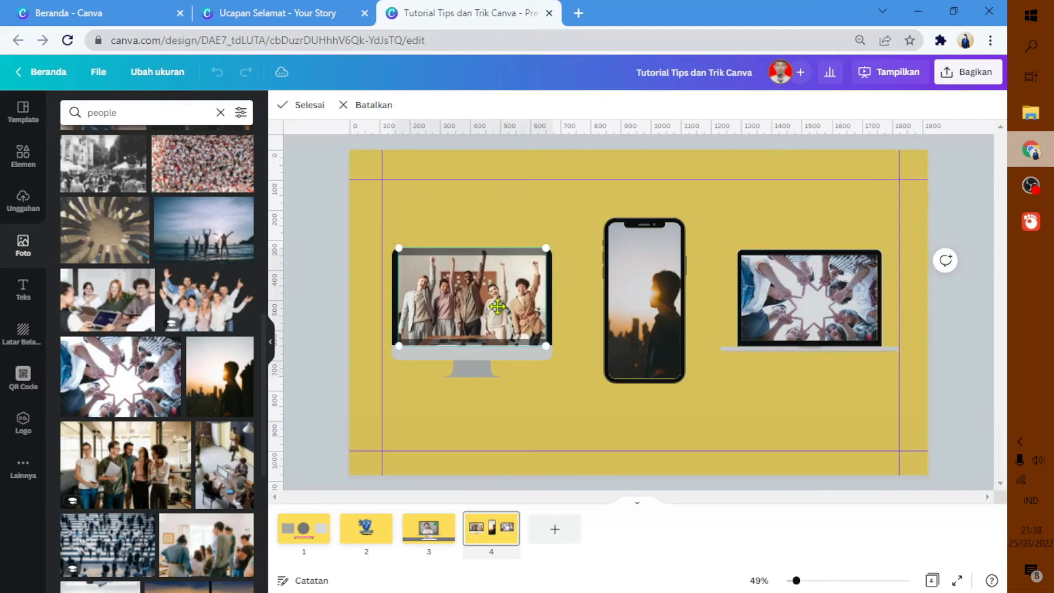
{"action": "left_click", "coordinate": [646, 303]}
{"action": "double_click", "coordinate": [646, 302]}
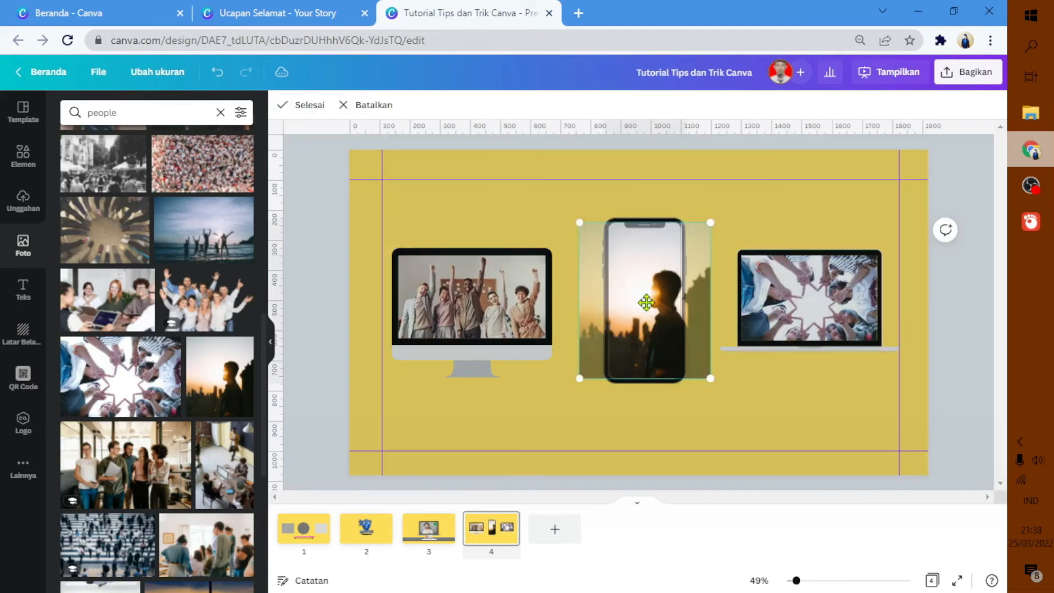
{"action": "left_click_drag", "start_coordinate": [652, 315], "coordinate": [638, 316]}
{"action": "left_click", "coordinate": [807, 302]}
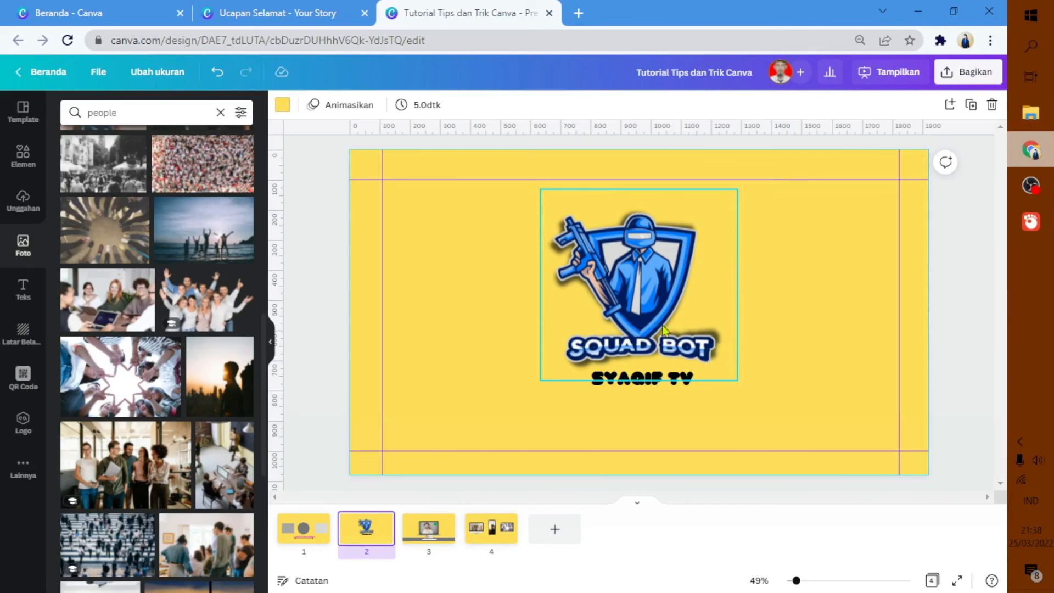
Step: Duplicate the Squad Bot logo on page 2 twice and arrange the three copies in a row across the page
{"action": "mouse_move", "coordinate": [651, 277]}
{"action": "left_mouse_down"}
{"action": "mouse_move", "coordinate": [598, 288]}
{"action": "mouse_move", "coordinate": [638, 281]}
{"action": "left_mouse_up"}
{"action": "key", "text": "ctrl+d"}
{"action": "left_click_drag", "start_coordinate": [516, 275], "coordinate": [412, 274]}
{"action": "mouse_move", "coordinate": [494, 282]}
{"action": "left_mouse_down", "text": "alt"}
{"action": "mouse_move", "coordinate": [805, 282]}
{"action": "mouse_move", "coordinate": [486, 265]}
{"action": "left_mouse_up", "text": "alt"}
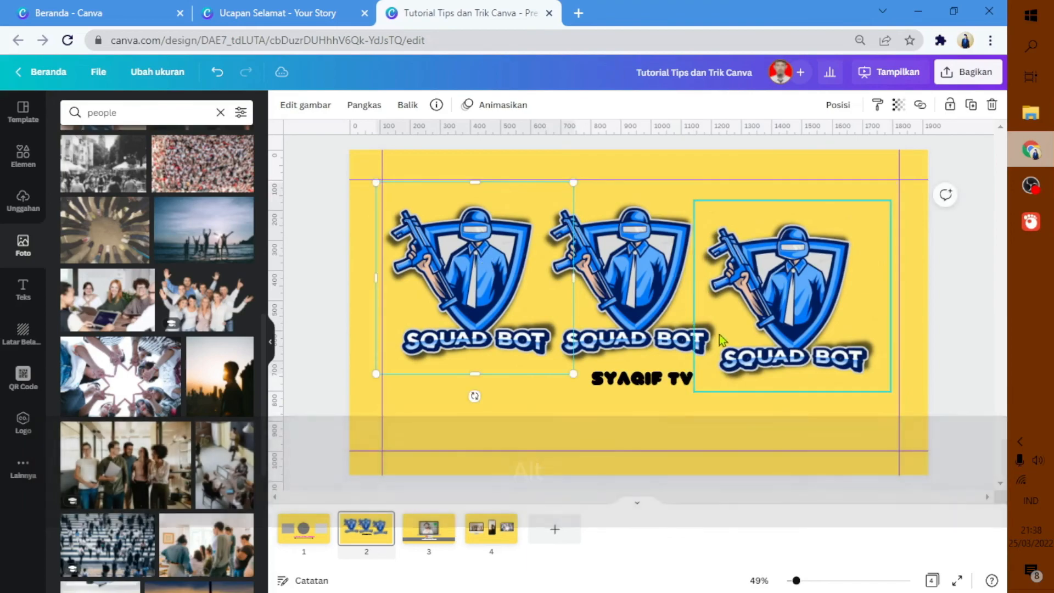
{"action": "left_click", "coordinate": [769, 282]}
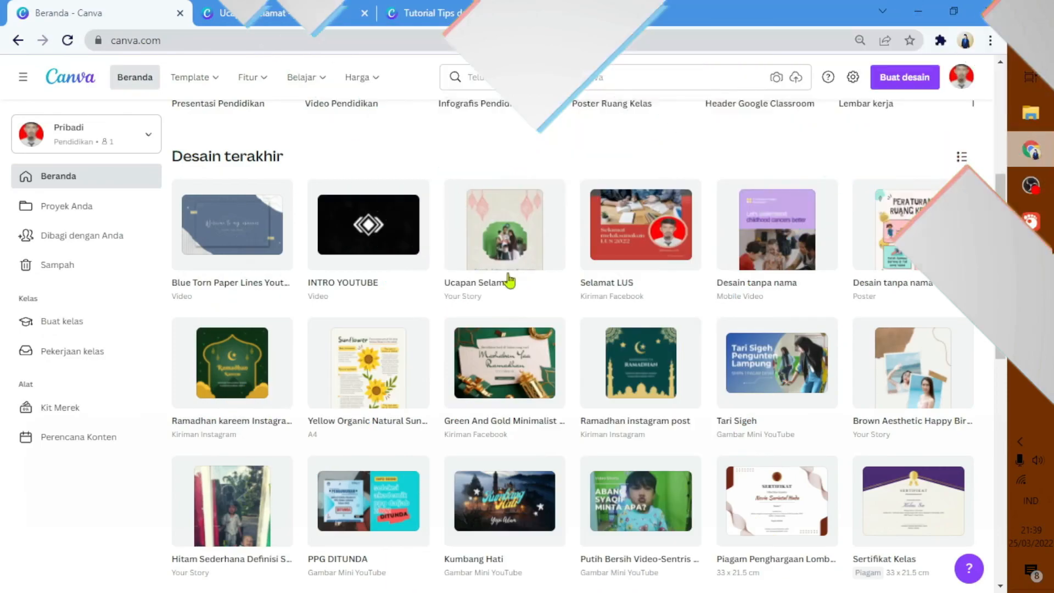
Step: Search the templates for "intro youtube" from the home page and browse the results
{"action": "scroll", "coordinate": [510, 281], "scroll_direction": "up", "scroll_amount": 5}
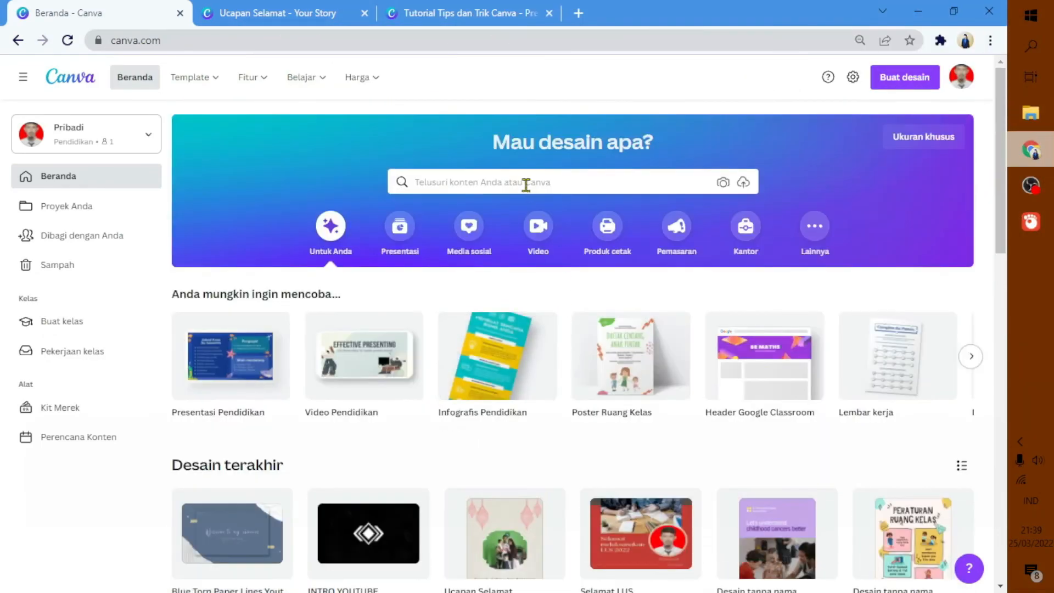
{"action": "left_click", "coordinate": [526, 184]}
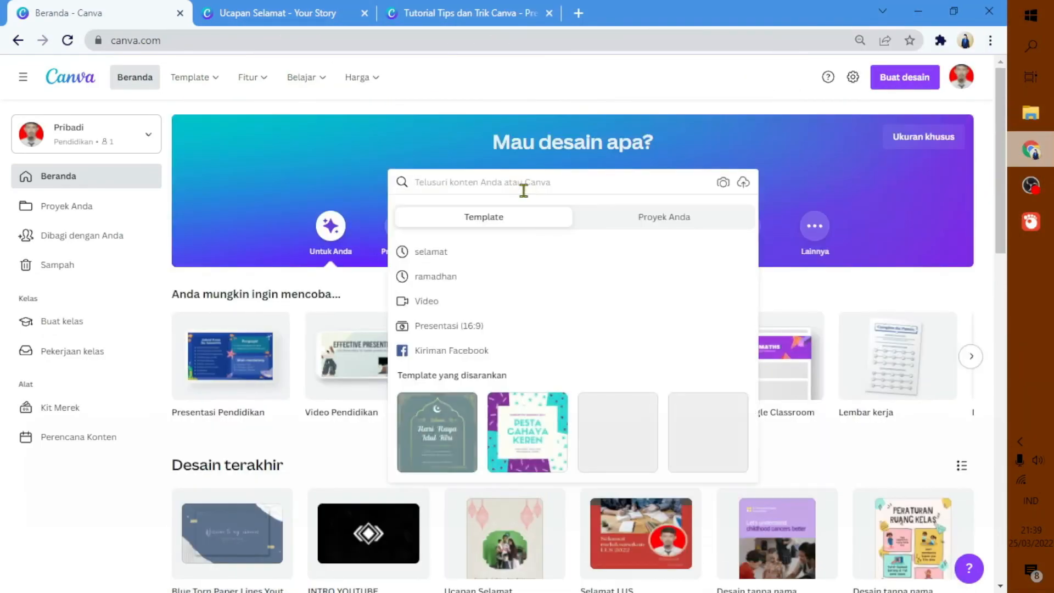
{"action": "type", "text": "intro yo"}
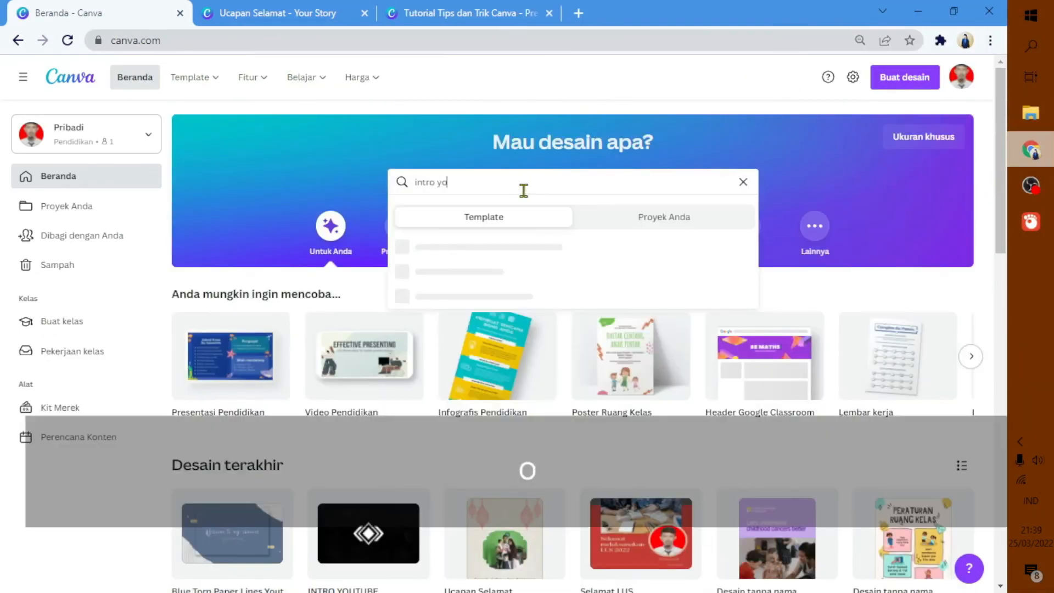
{"action": "type", "text": "utube"}
{"action": "key", "text": "Return"}
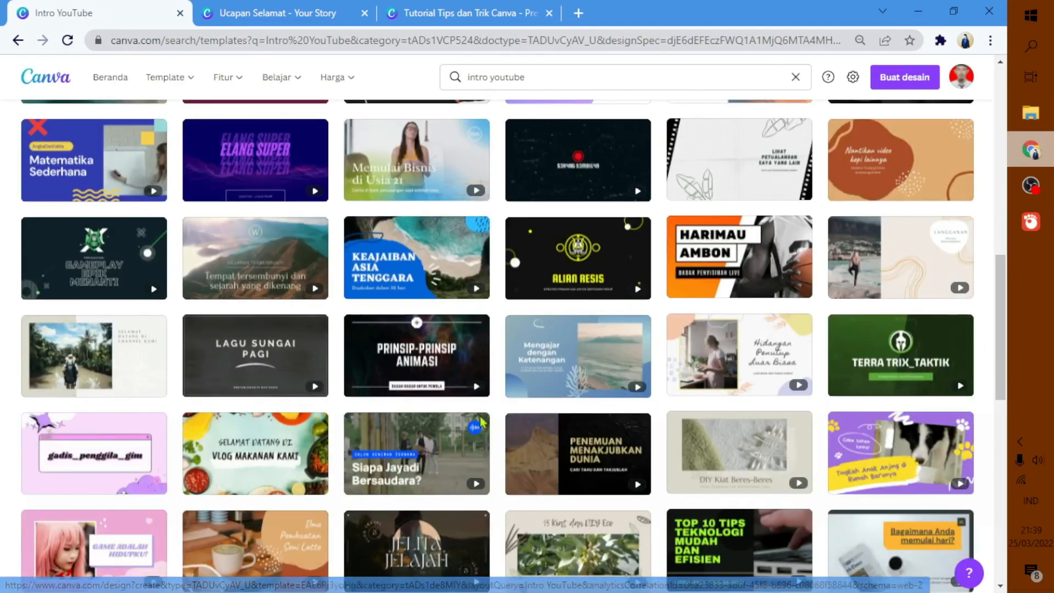
{"action": "scroll", "coordinate": [728, 337], "scroll_direction": "down", "scroll_amount": 3}
{"action": "scroll", "coordinate": [728, 337], "scroll_direction": "down", "scroll_amount": 2}
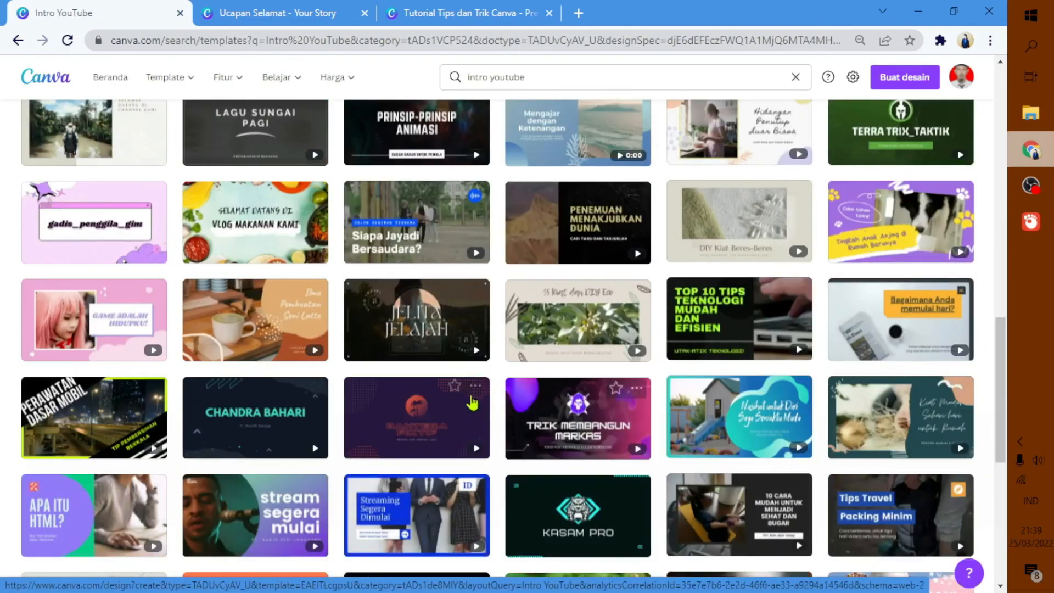
{"action": "scroll", "coordinate": [351, 438], "scroll_direction": "down", "scroll_amount": 5}
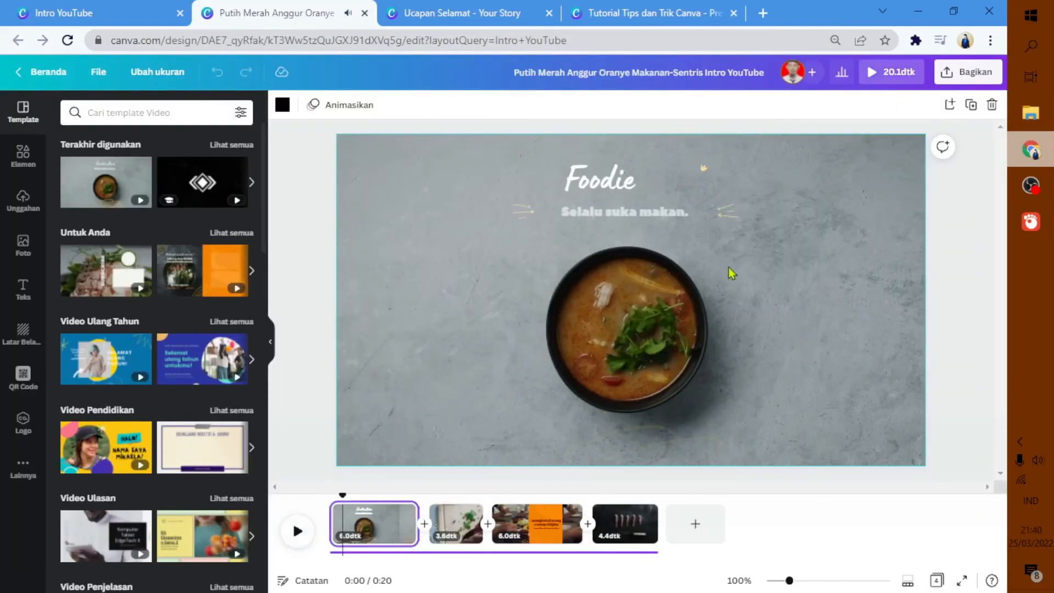
Step: Replace the Foodie Asia title on the first page with the mukbang channel's name and centre it above the tagline
{"action": "left_click", "coordinate": [606, 190]}
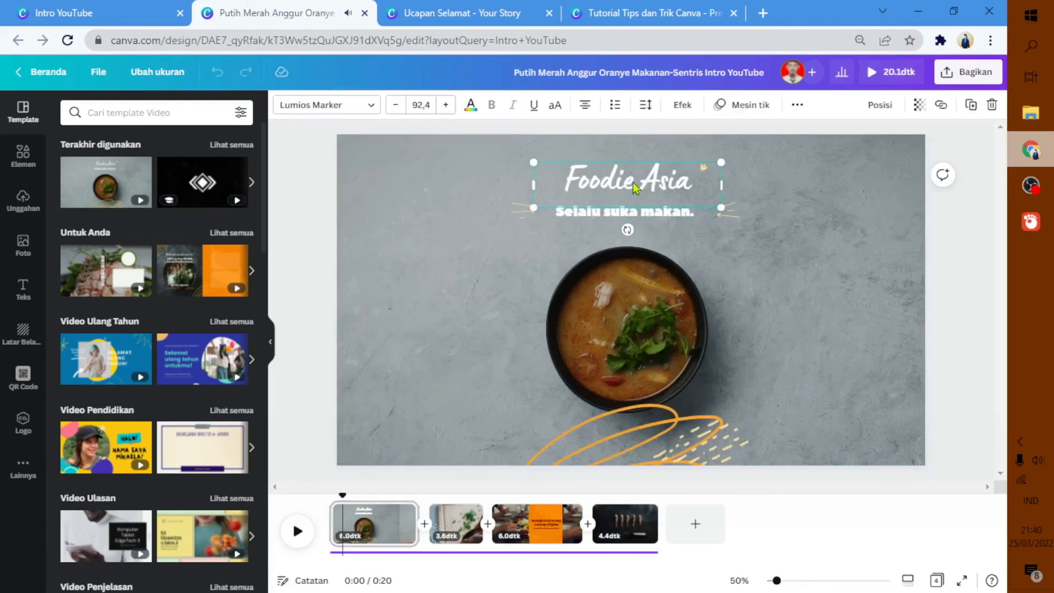
{"action": "double_click", "coordinate": [645, 189]}
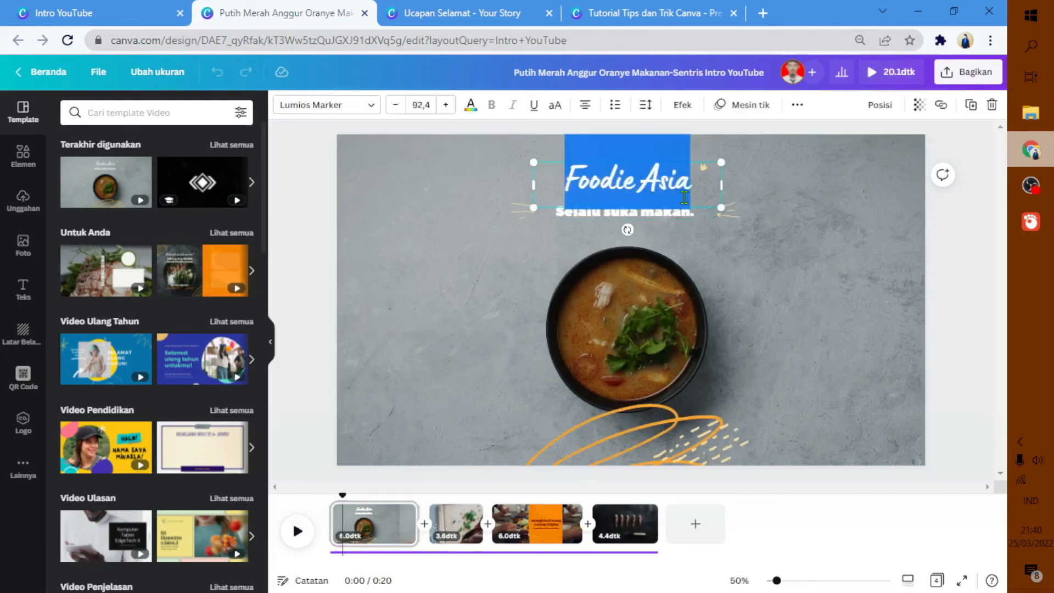
{"action": "type", "text": "Syaqif Mukbang"}
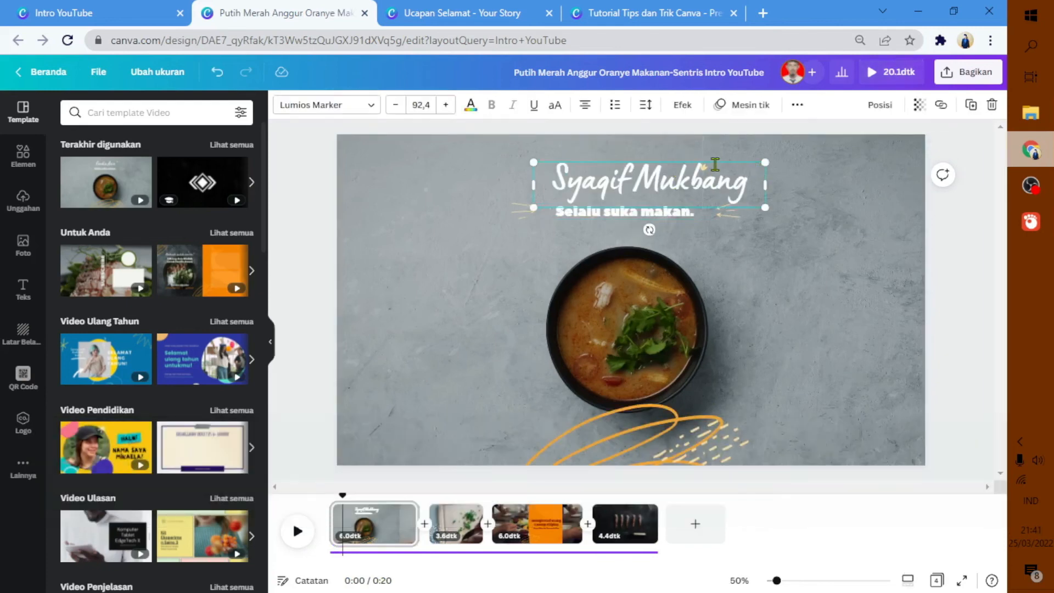
{"action": "left_click_drag", "start_coordinate": [712, 161], "coordinate": [701, 167]}
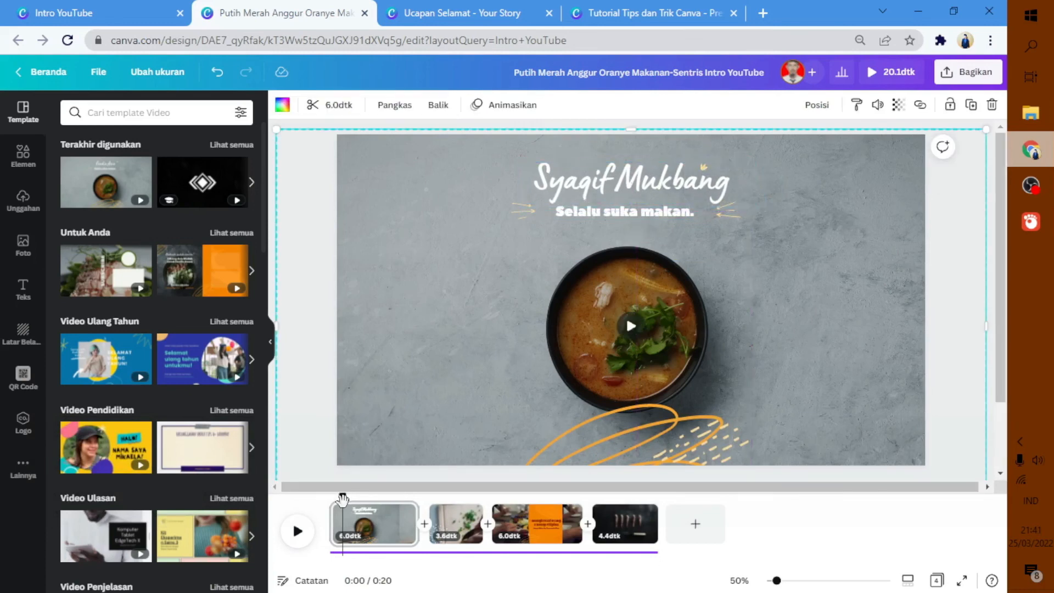
Step: Examine the food intro video at several points of its timeline, the heading on its third page, and the suggested video templates
{"action": "mouse_move", "coordinate": [342, 499]}
{"action": "left_mouse_down"}
{"action": "mouse_move", "coordinate": [401, 497]}
{"action": "mouse_move", "coordinate": [356, 497]}
{"action": "left_mouse_up"}
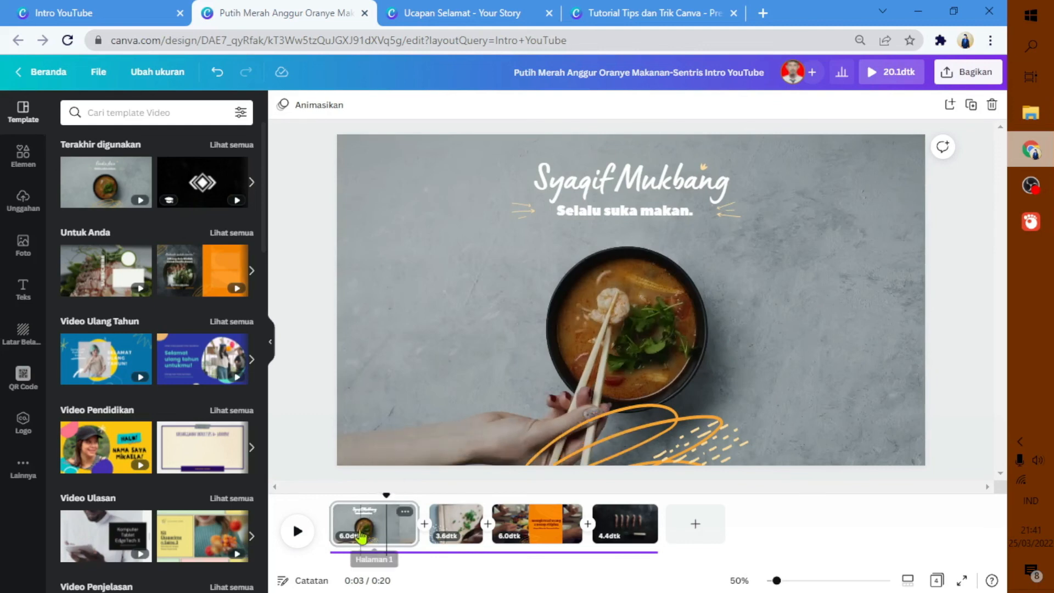
{"action": "left_click", "coordinate": [346, 540]}
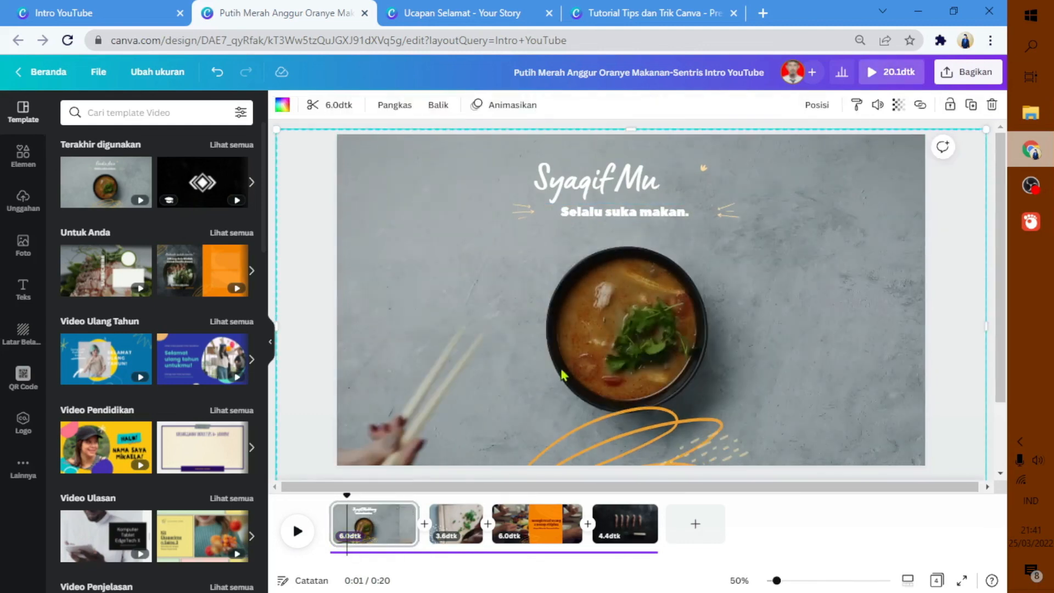
{"action": "left_click", "coordinate": [981, 107]}
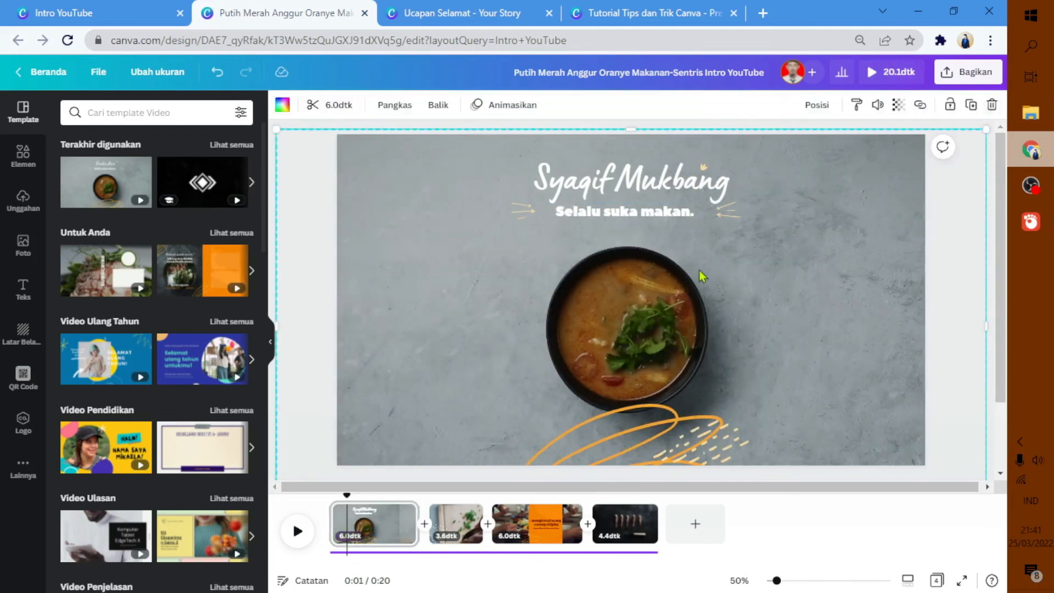
{"action": "left_click", "coordinate": [449, 532]}
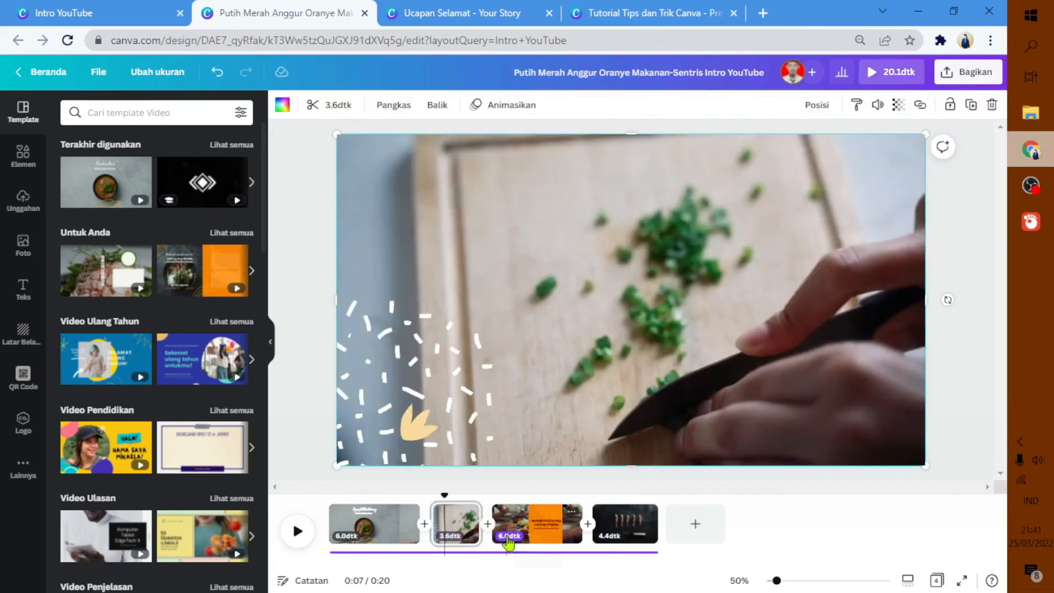
{"action": "left_click", "coordinate": [529, 524]}
{"action": "left_click", "coordinate": [733, 299]}
{"action": "left_click", "coordinate": [825, 314]}
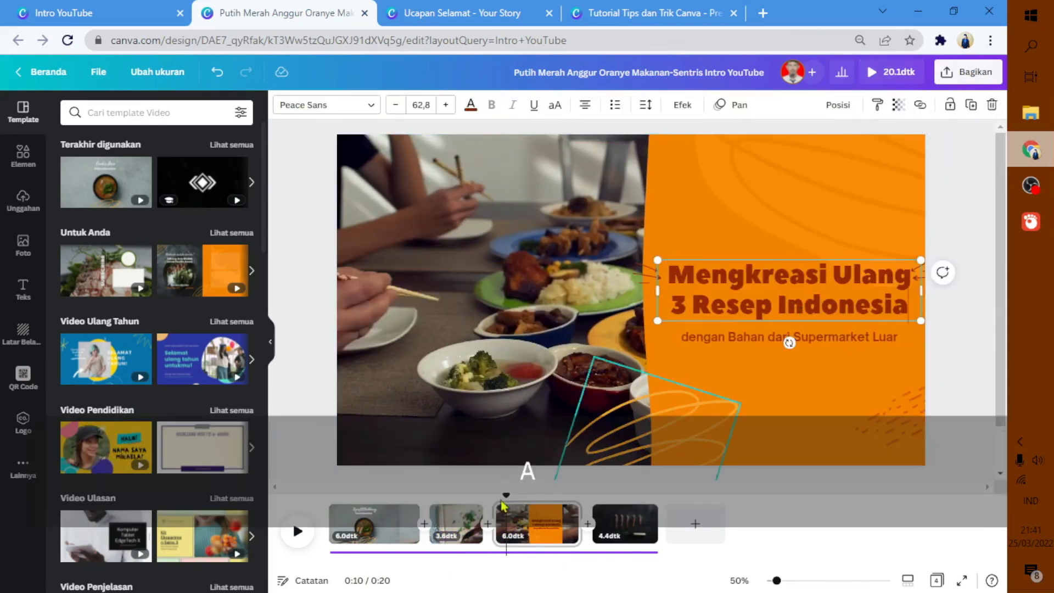
{"action": "left_click", "coordinate": [382, 516]}
{"action": "left_click", "coordinate": [455, 524]}
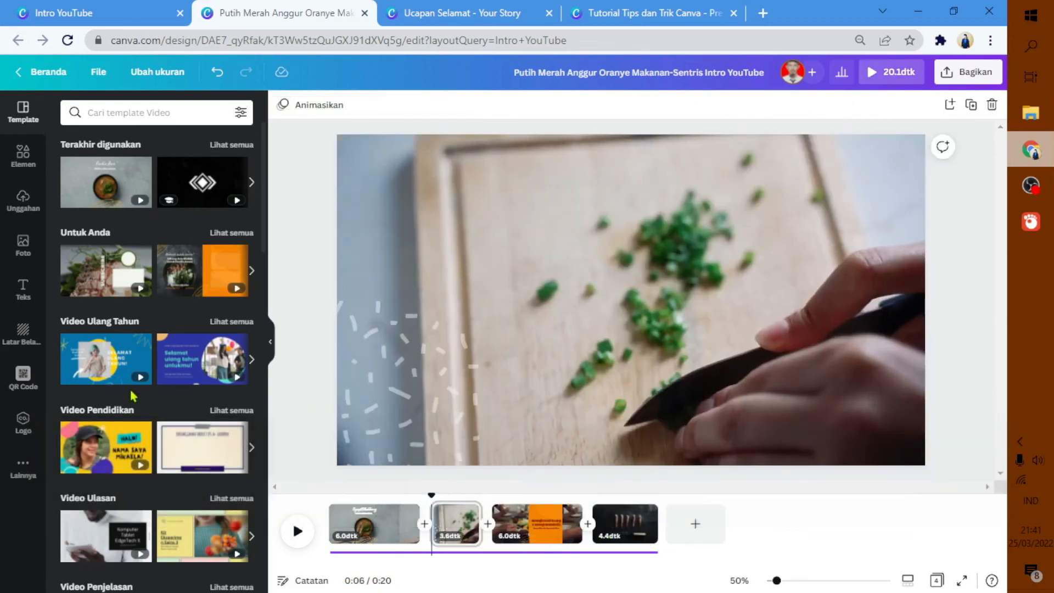
{"action": "scroll", "coordinate": [196, 418], "scroll_direction": "down", "scroll_amount": 2}
{"action": "scroll", "coordinate": [203, 418], "scroll_direction": "down", "scroll_amount": 8}
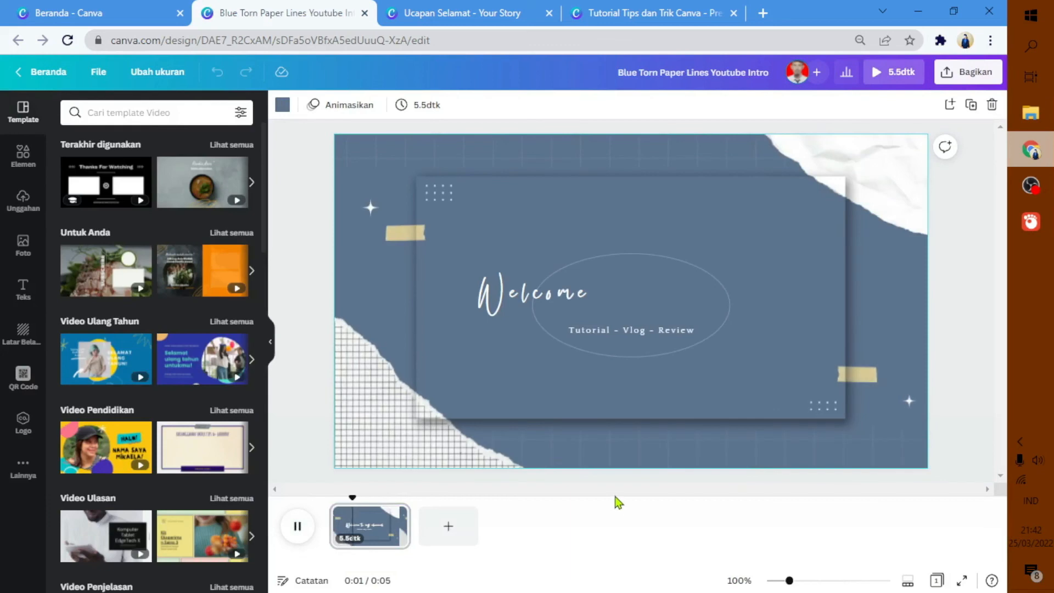
Step: Replace the subtitle in the Blue Torn Paper Lines Youtube Intro design with "Tutorial Pembelajaran dan Multimedia"
{"action": "left_click", "coordinate": [602, 341]}
{"action": "left_click", "coordinate": [605, 332]}
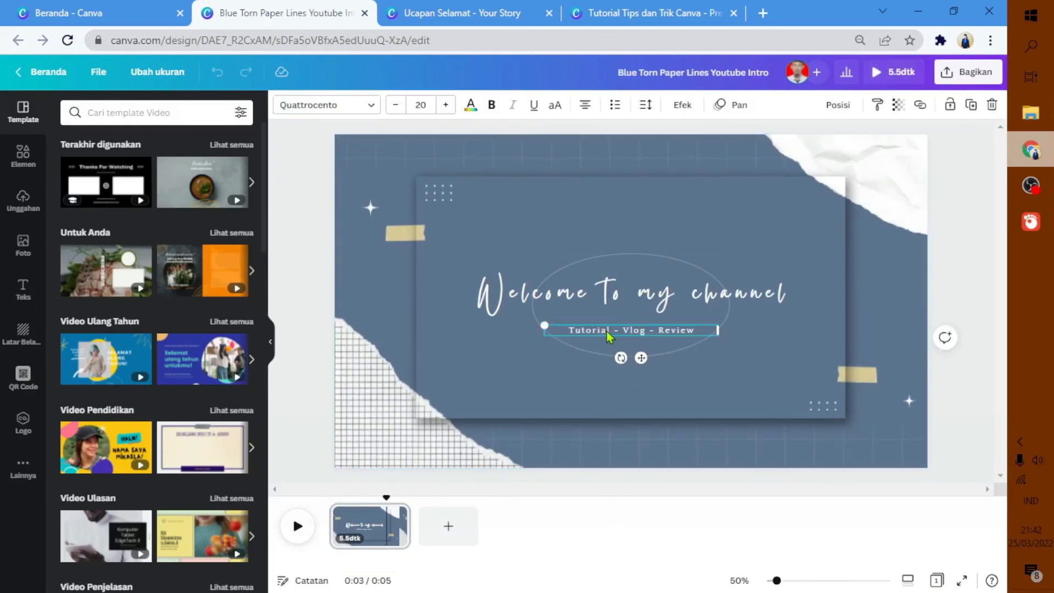
{"action": "type", "text": "Tutorial Pembelajaran dan Multimedia"}
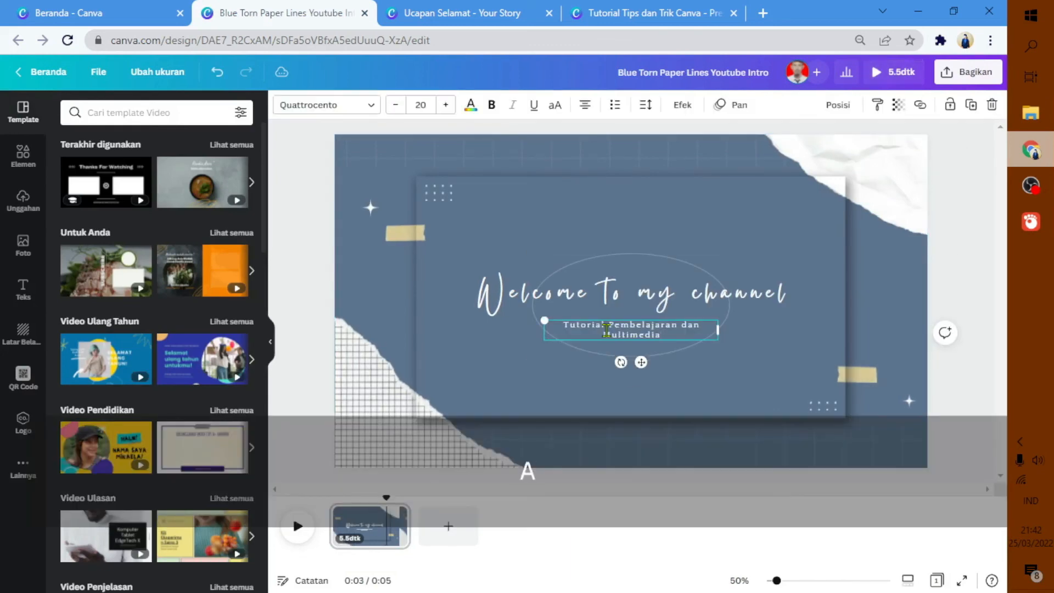
{"action": "left_click", "coordinate": [924, 327]}
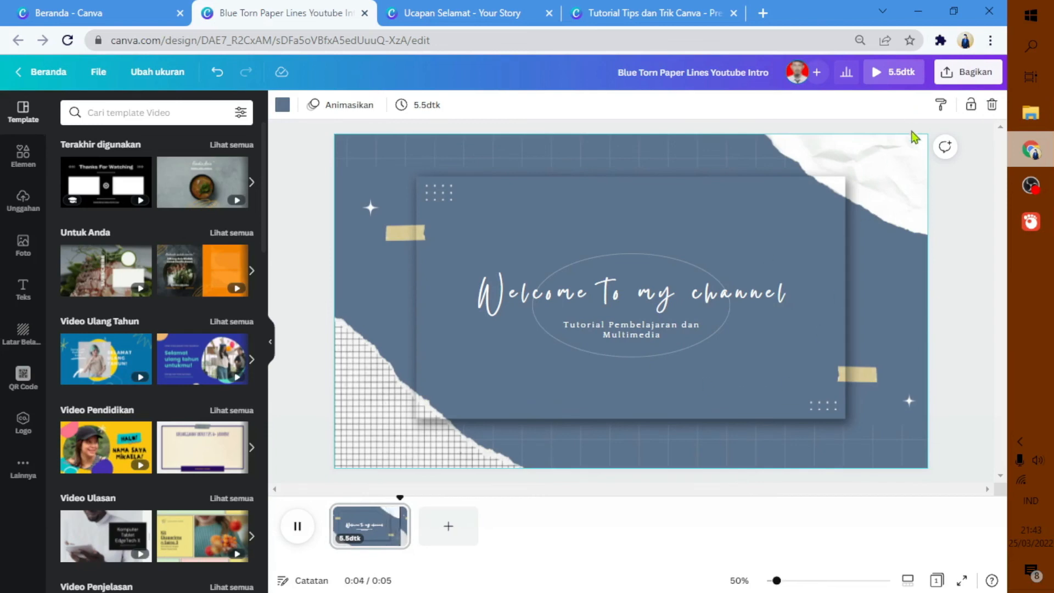
Step: Set the intro page's duration to 7.0 seconds and play the video
{"action": "left_click", "coordinate": [426, 105]}
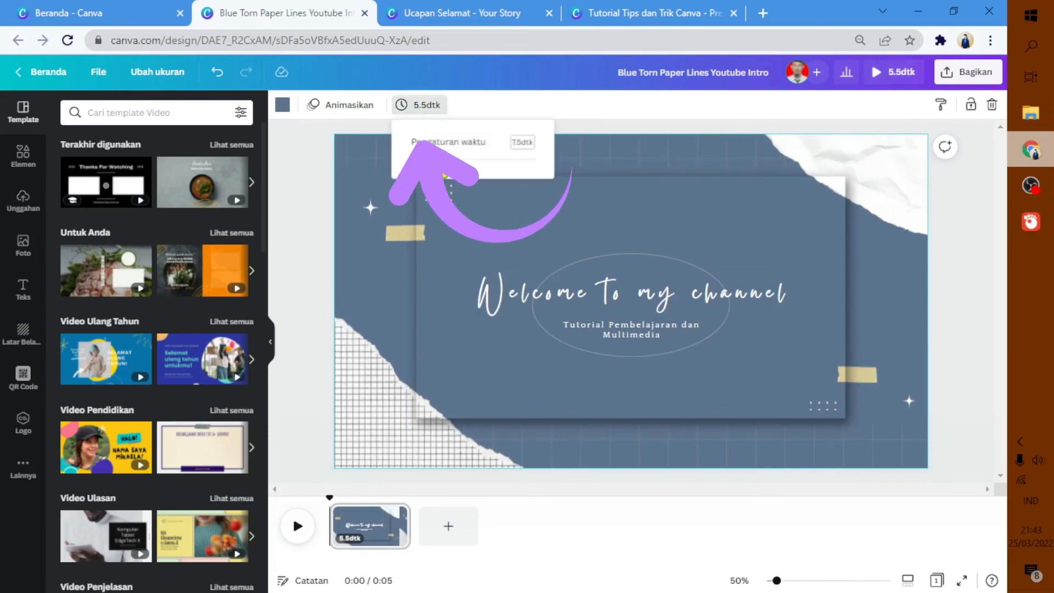
{"action": "left_click_drag", "start_coordinate": [437, 163], "coordinate": [438, 164]}
{"action": "left_click", "coordinate": [298, 525]}
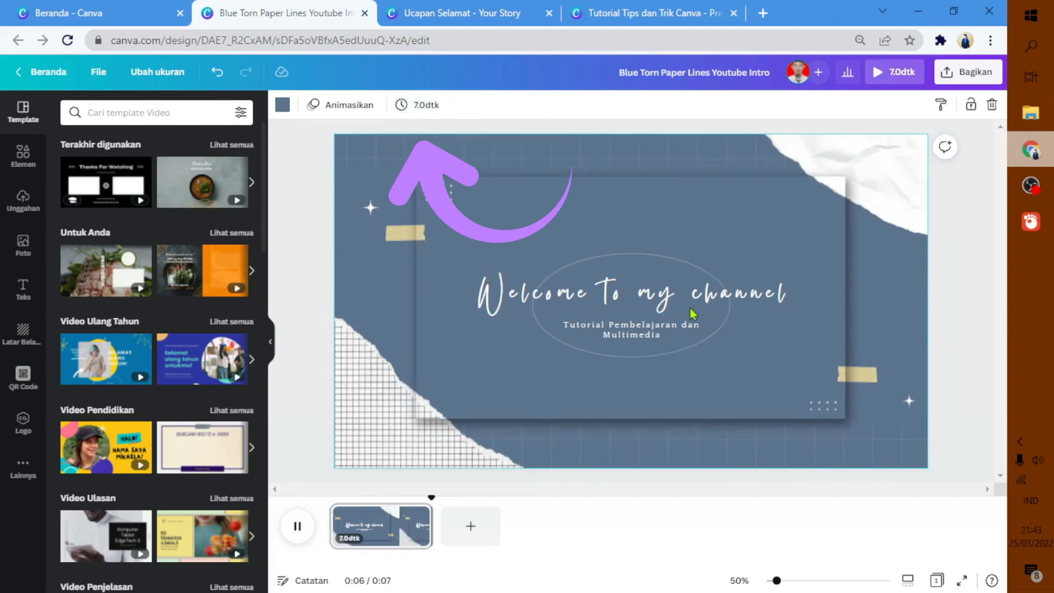
Step: Review the file types available for downloading the intro design, including Video MP4 and GIF
{"action": "left_click", "coordinate": [977, 77]}
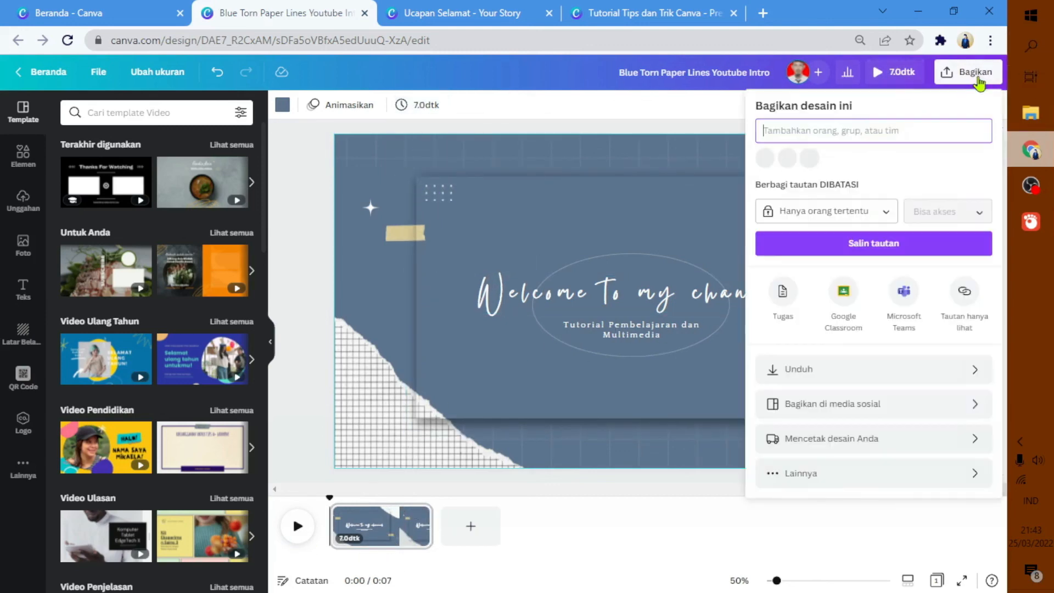
{"action": "left_click", "coordinate": [839, 369]}
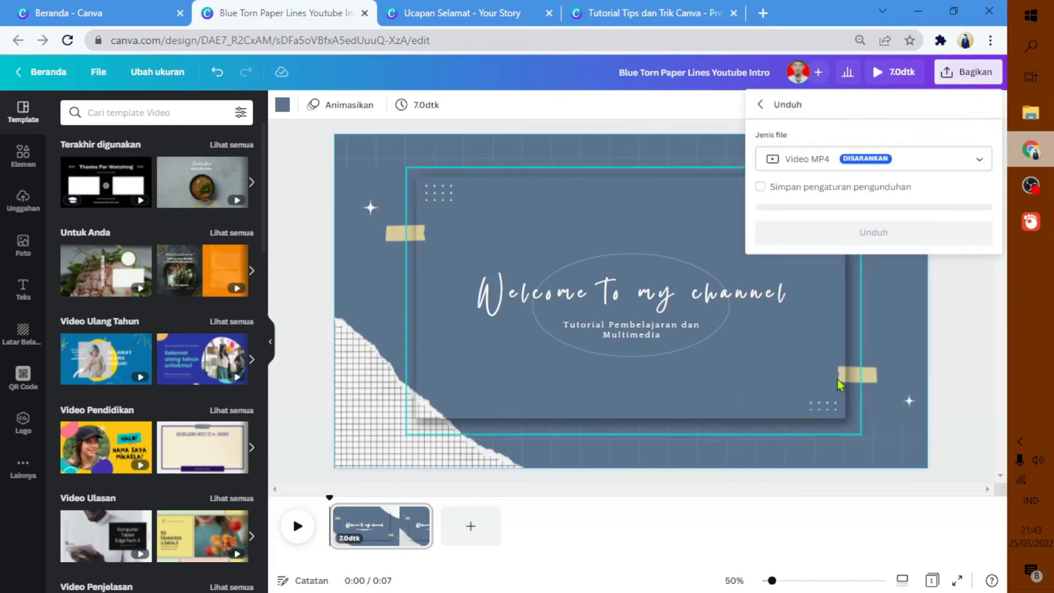
{"action": "left_click", "coordinate": [925, 160]}
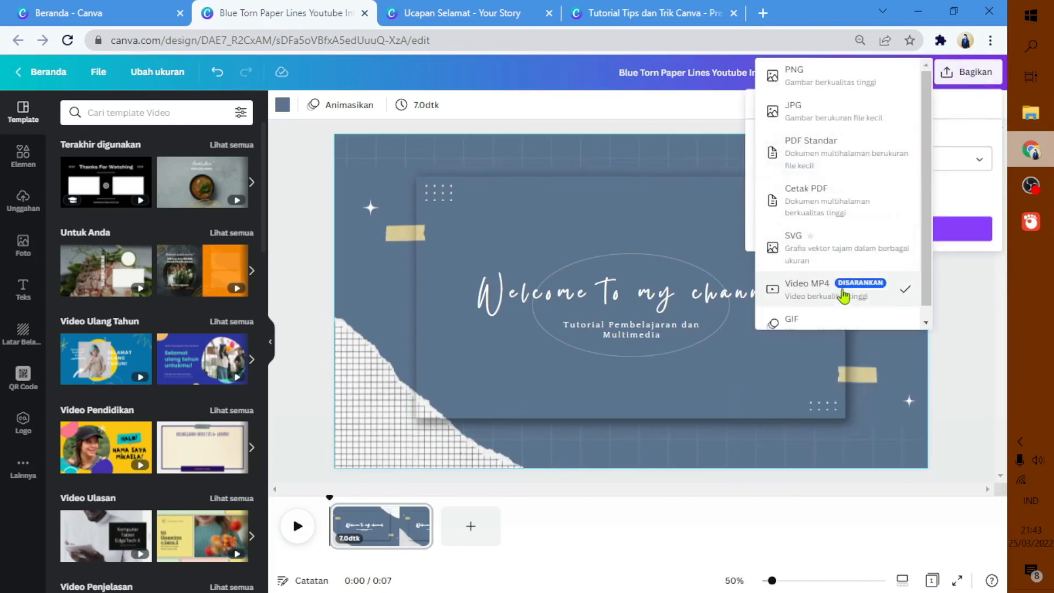
{"action": "scroll", "coordinate": [842, 296], "scroll_direction": "down", "scroll_amount": 1}
{"action": "left_click", "coordinate": [960, 302]}
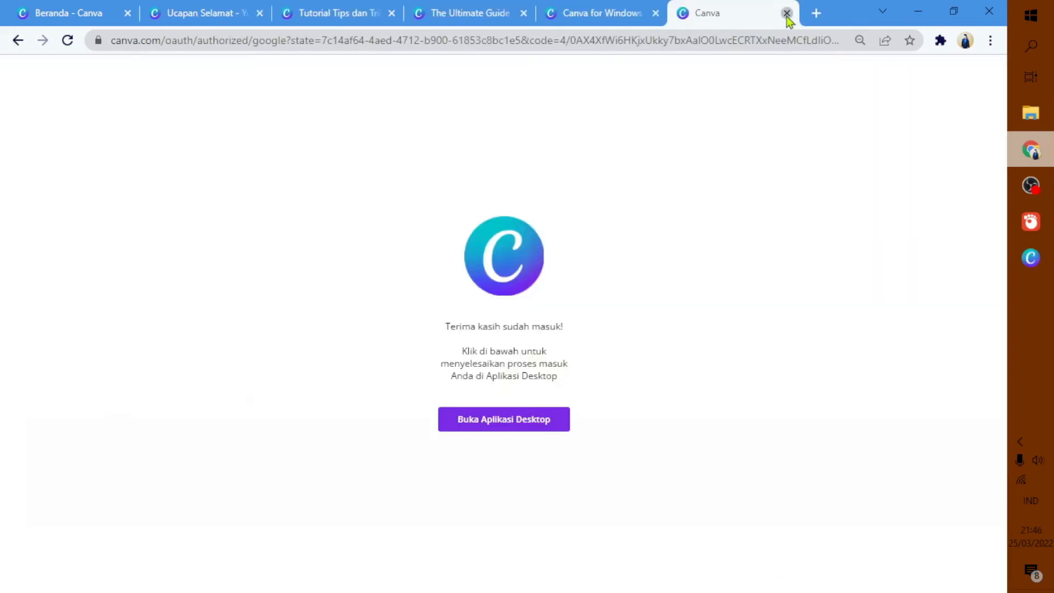
Step: Close the desktop app sign-in page and return to the top of the Canva home page
{"action": "left_click", "coordinate": [786, 12]}
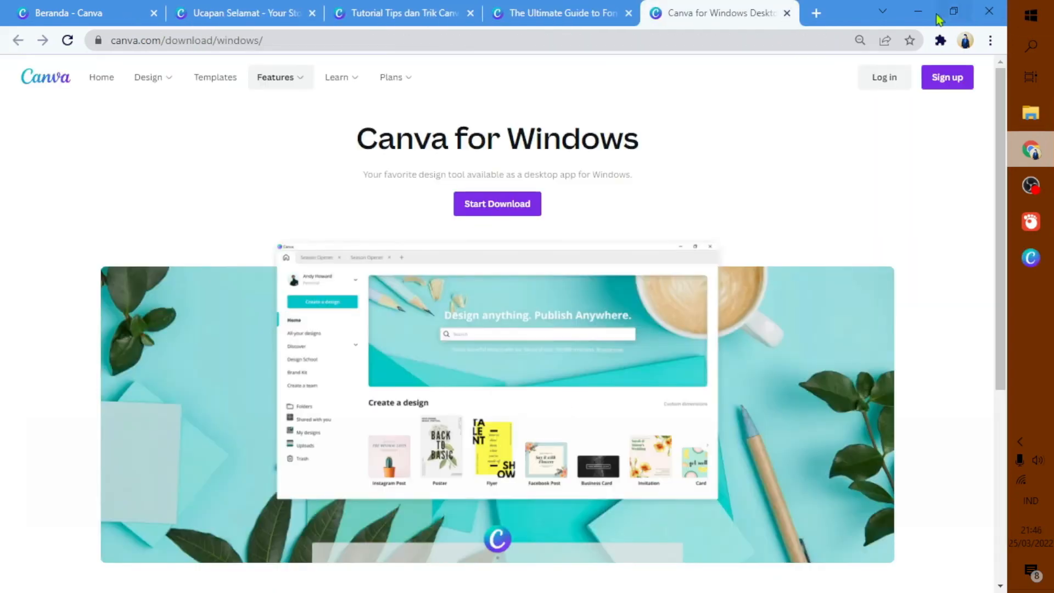
{"action": "left_click", "coordinate": [102, 17]}
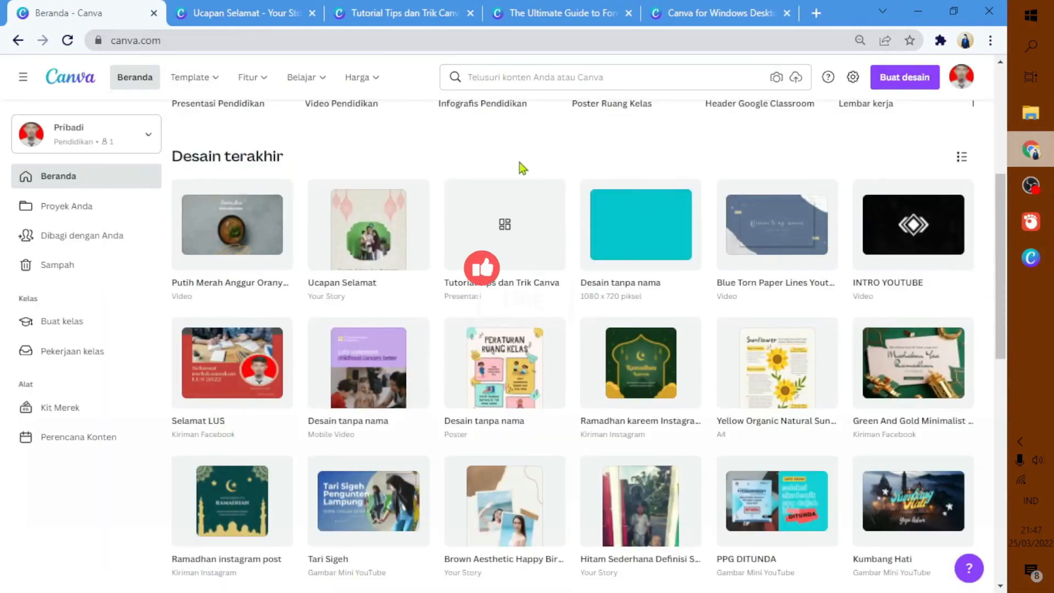
{"action": "scroll", "coordinate": [699, 180], "scroll_direction": "up", "scroll_amount": 5}
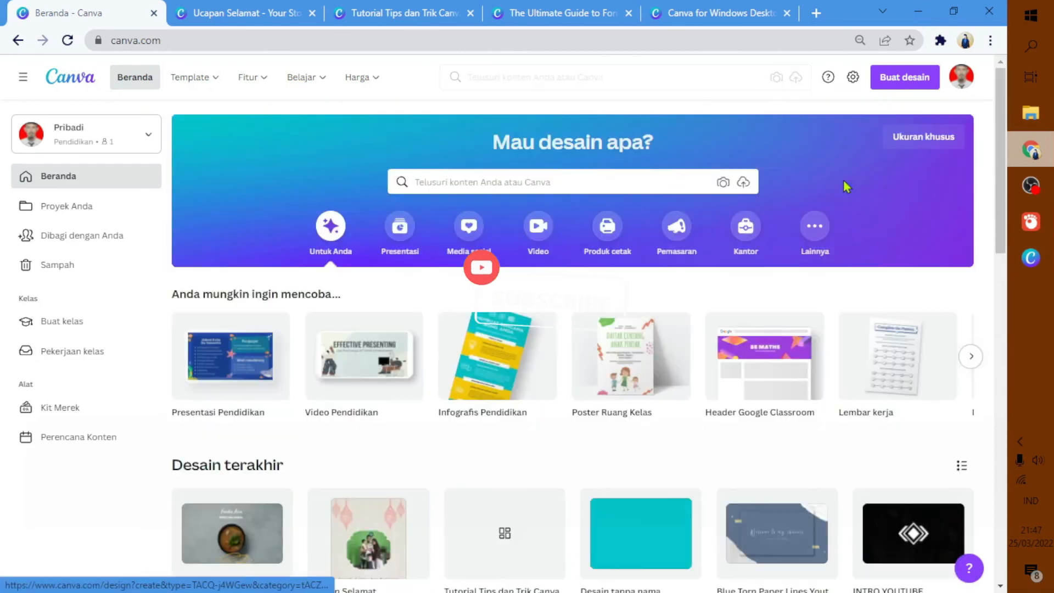